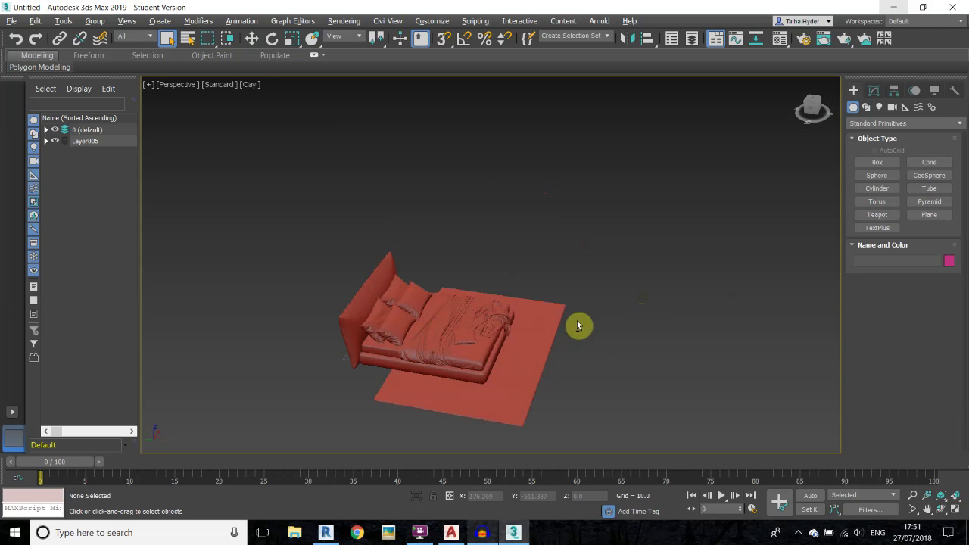
# Examine the bed model from several angles, including the headboard, pillows, blankets and rug.
pyautogui.keyDown('alt'); pyautogui.moveTo(502, 357); pyautogui.dragTo(475, 387, button='middle'); pyautogui.keyUp('alt')
pyautogui.scroll(3, 441, 385)
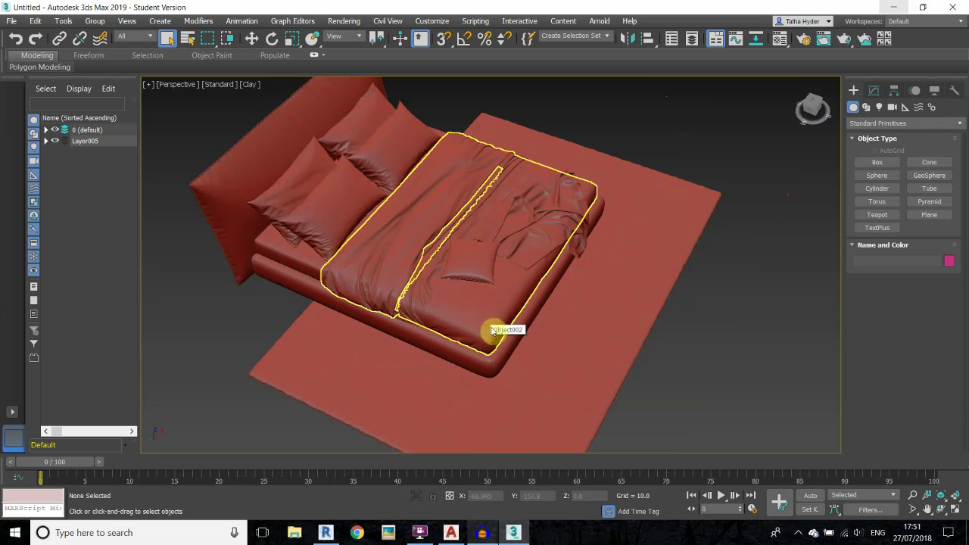
pyautogui.keyDown('alt'); pyautogui.moveTo(517, 334); pyautogui.dragTo(378, 326, button='middle'); pyautogui.keyUp('alt')
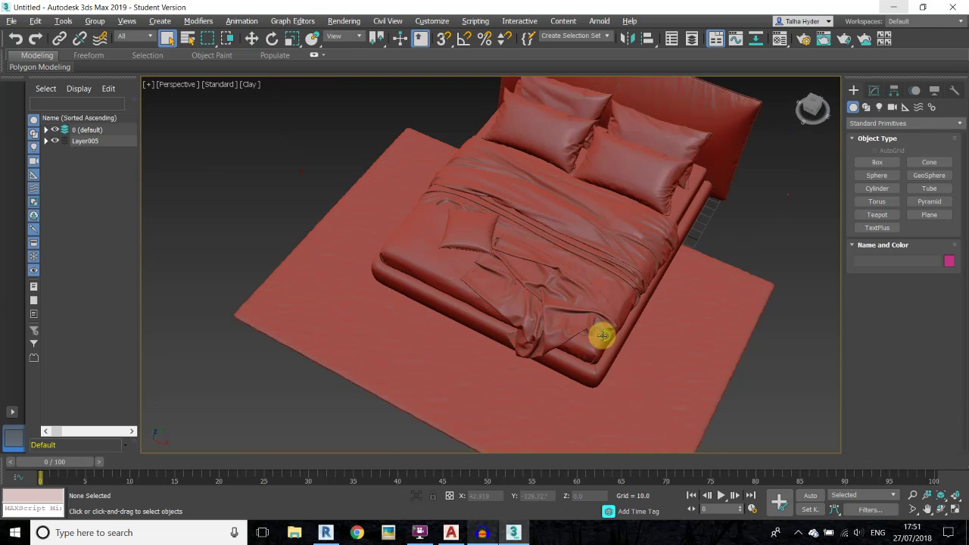
pyautogui.keyDown('alt'); pyautogui.moveTo(601, 336); pyautogui.dragTo(519, 340, button='middle'); pyautogui.keyUp('alt')
pyautogui.keyDown('alt'); pyautogui.moveTo(392, 353); pyautogui.dragTo(561, 348, button='middle'); pyautogui.keyUp('alt')
pyautogui.keyDown('alt'); pyautogui.moveTo(515, 303); pyautogui.dragTo(537, 340, button='middle'); pyautogui.keyUp('alt')
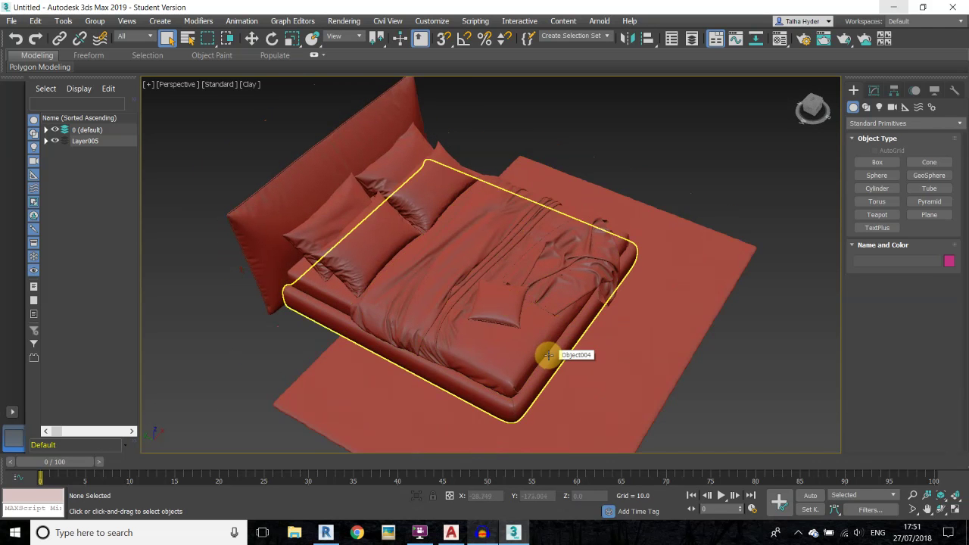
pyautogui.scroll(-5, 534, 324)
pyautogui.keyDown('alt'); pyautogui.moveTo(522, 331); pyautogui.dragTo(295, 307, button='middle'); pyautogui.keyUp('alt')
pyautogui.keyDown('alt'); pyautogui.moveTo(584, 318); pyautogui.dragTo(503, 329, button='middle'); pyautogui.keyUp('alt')
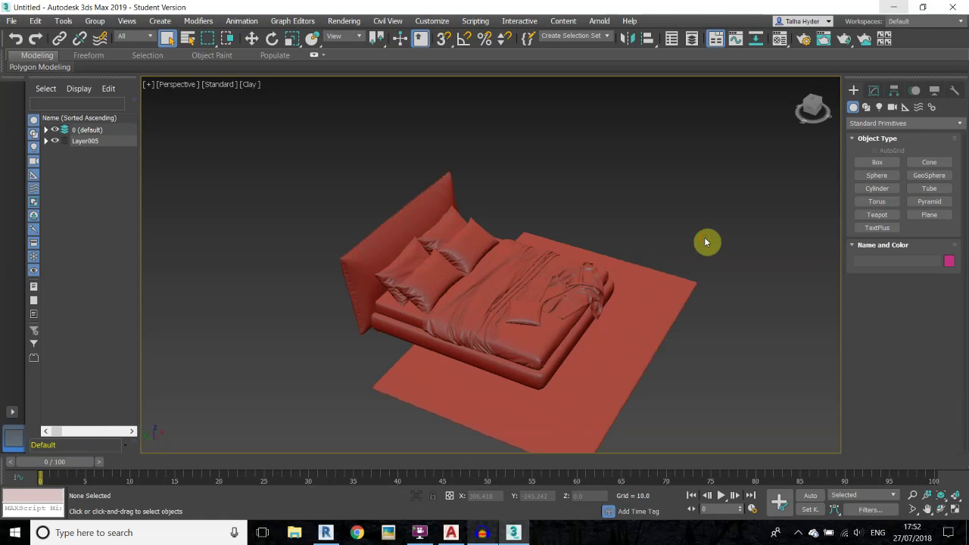
pyautogui.scroll(-5, 693, 246)
pyautogui.moveTo(621, 268)
pyautogui.keyDown('alt'); pyautogui.mouseDown(button='middle')
pyautogui.moveTo(606, 270)
pyautogui.moveTo(597, 312)
pyautogui.mouseUp(button='middle'); pyautogui.keyUp('alt')
pyautogui.scroll(5, 643, 310)
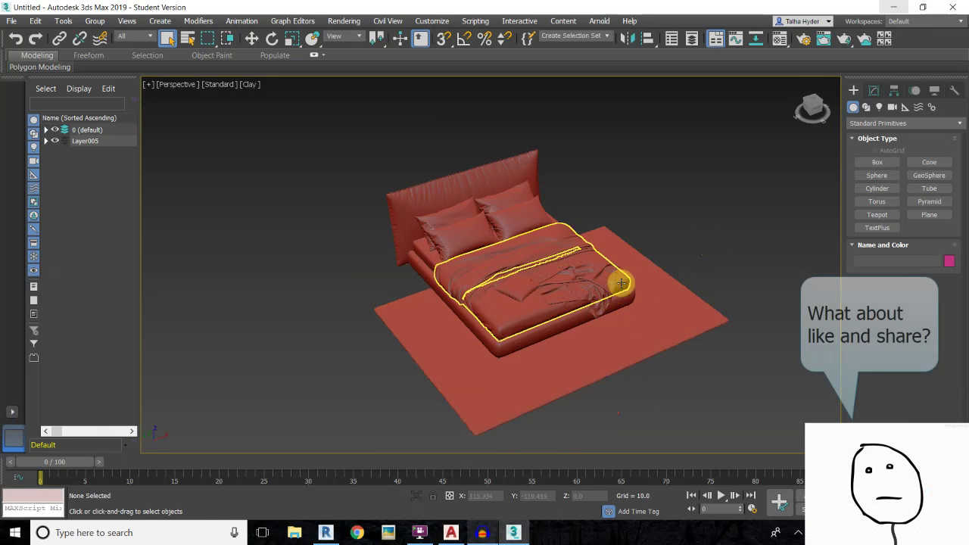
pyautogui.moveTo(684, 131); pyautogui.dragTo(674, 193)
pyautogui.scroll(-2, 380, 233)
pyautogui.scroll(2, 520, 255)
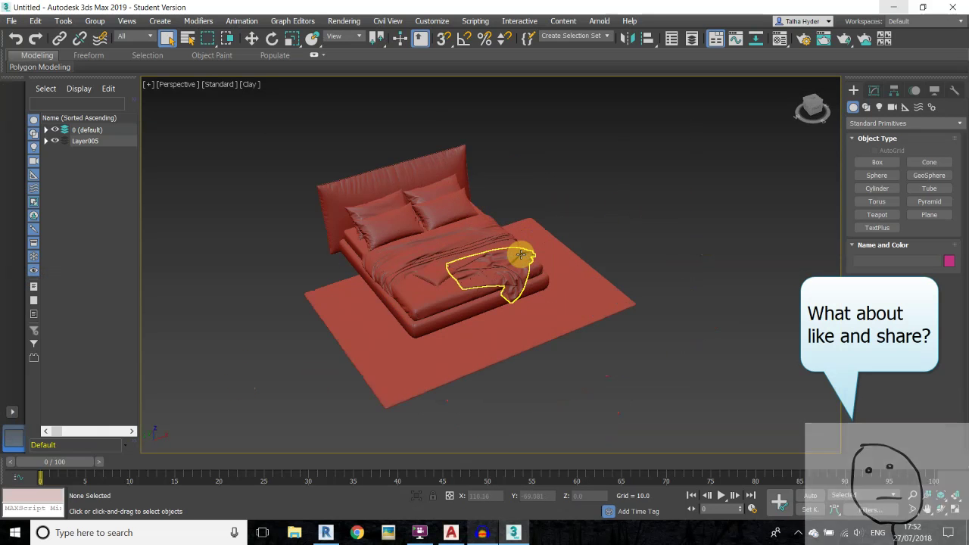
pyautogui.scroll(5, 364, 190)
pyautogui.scroll(-5, 364, 192)
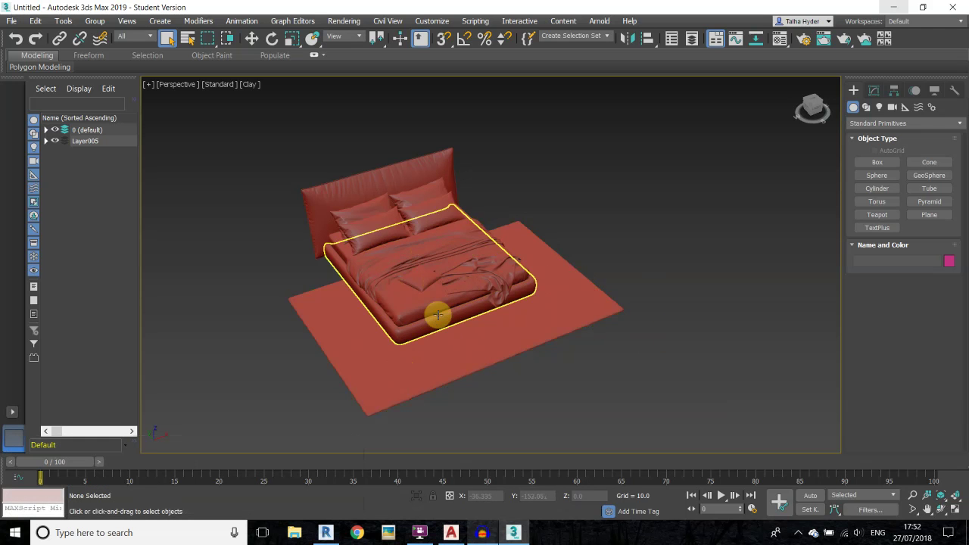
pyautogui.scroll(3, 321, 199)
pyautogui.scroll(-3, 355, 201)
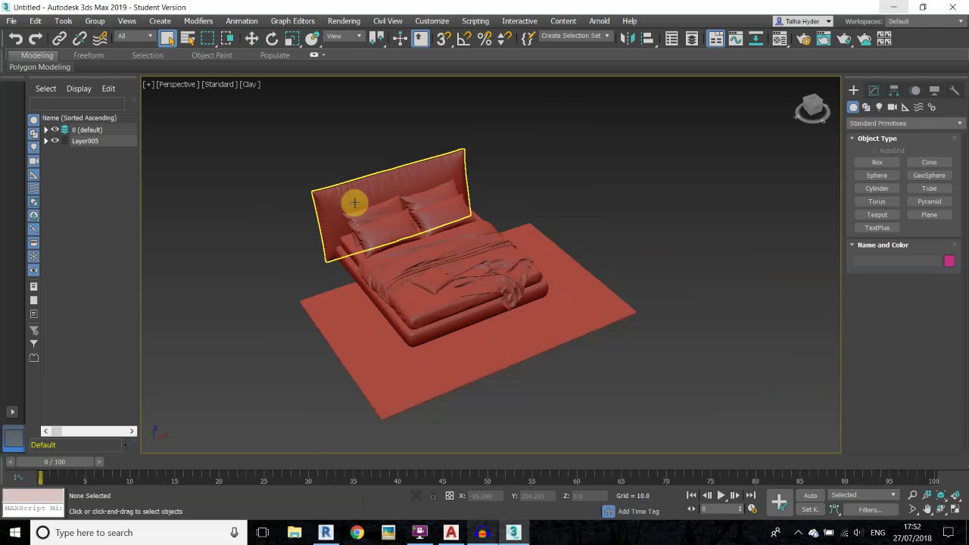
pyautogui.scroll(4, 517, 328)
pyautogui.scroll(-3, 567, 301)
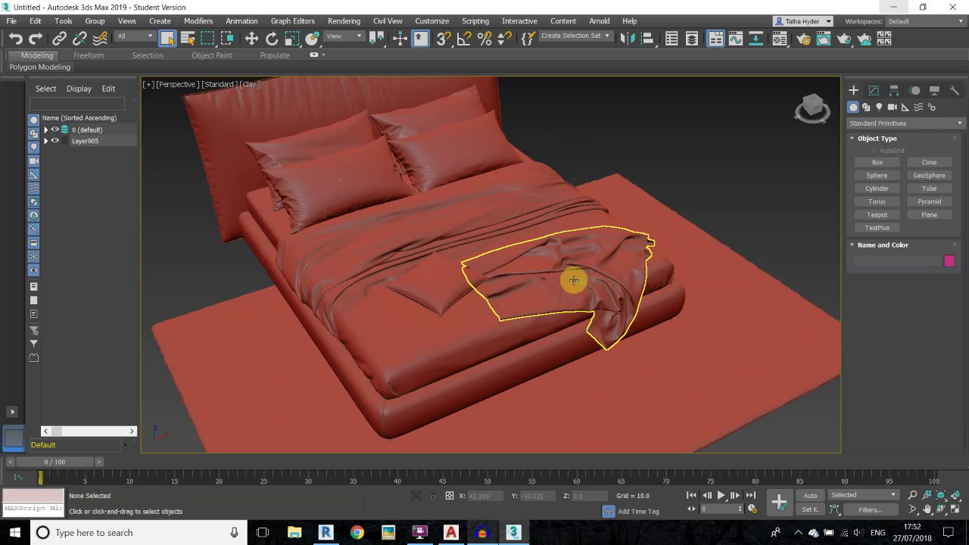
# Add a ProOptimizer modifier to the throw blanket at the foot of the bed and calculate its optimization.
pyautogui.click(574, 280)
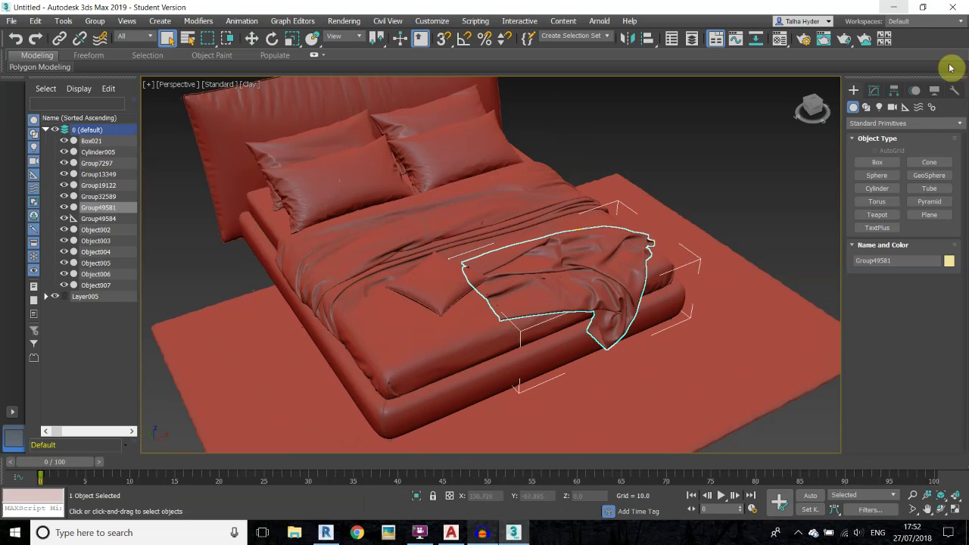
pyautogui.click(875, 91)
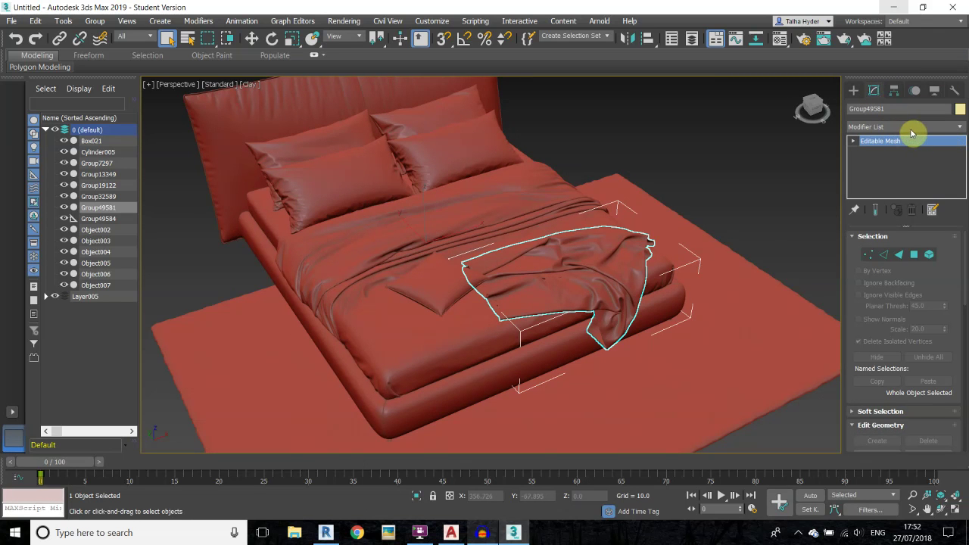
pyautogui.click(958, 127)
pyautogui.moveTo(962, 175); pyautogui.dragTo(965, 369)
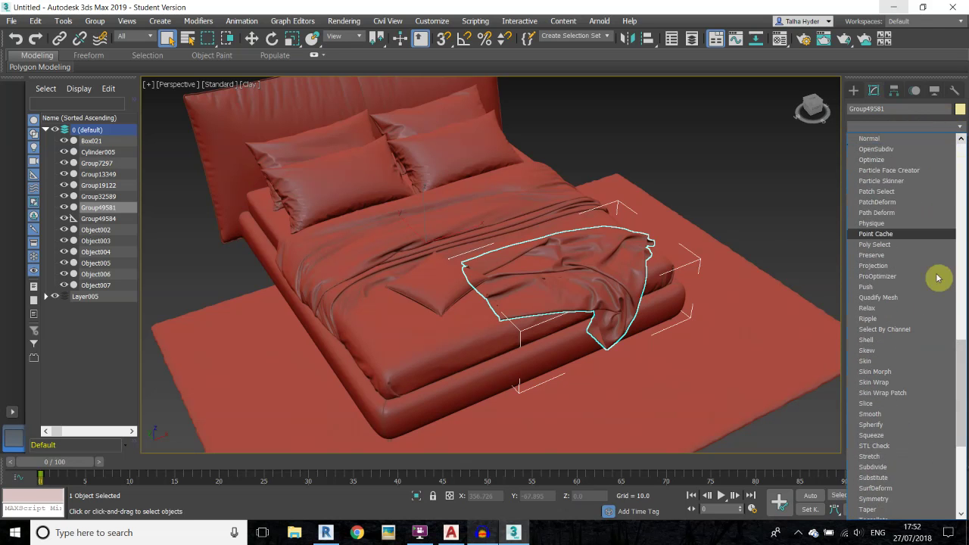
pyautogui.click(878, 276)
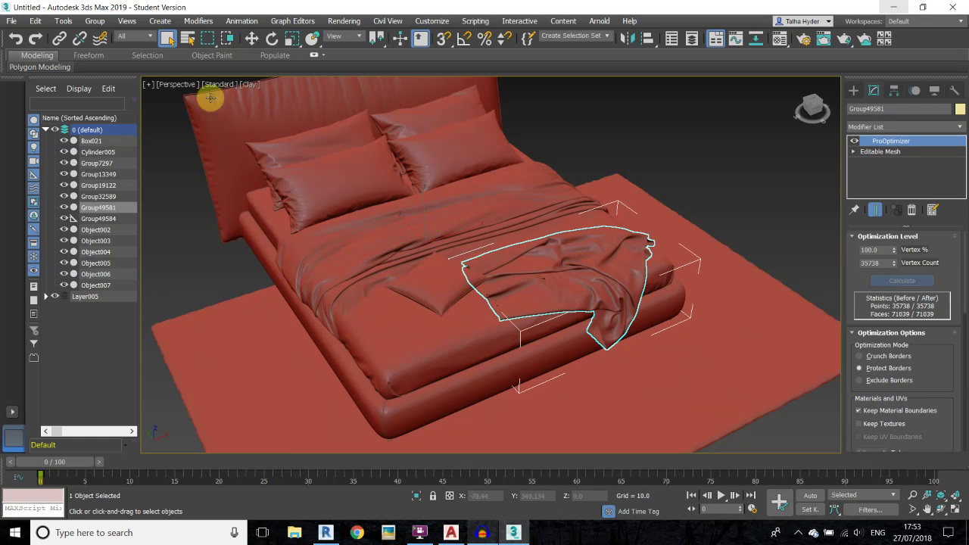
# Show Edged Faces in the perspective viewport and inspect the throw blanket's mesh density up close.
pyautogui.moveTo(263, 95); pyautogui.dragTo(283, 160, button='middle')
pyautogui.click(248, 86)
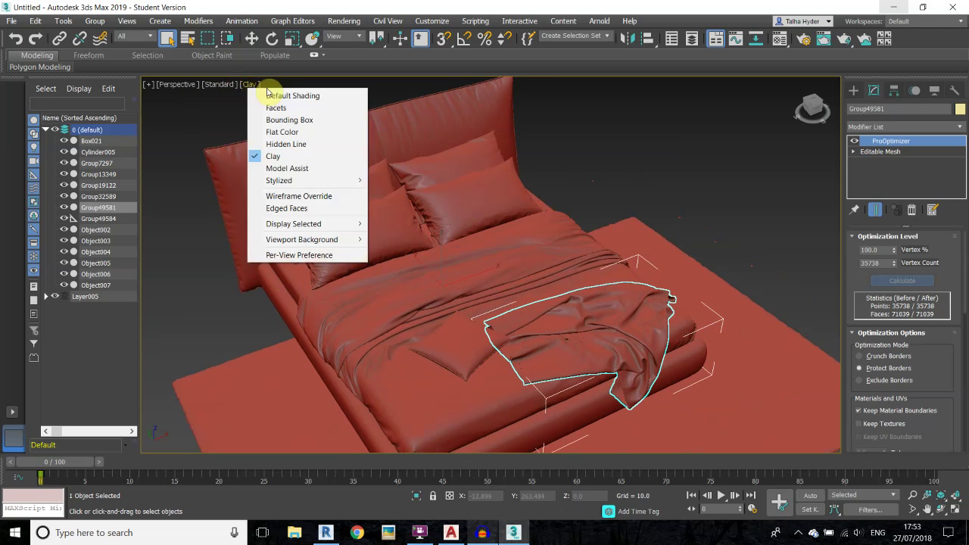
pyautogui.click(284, 209)
pyautogui.scroll(3, 671, 243)
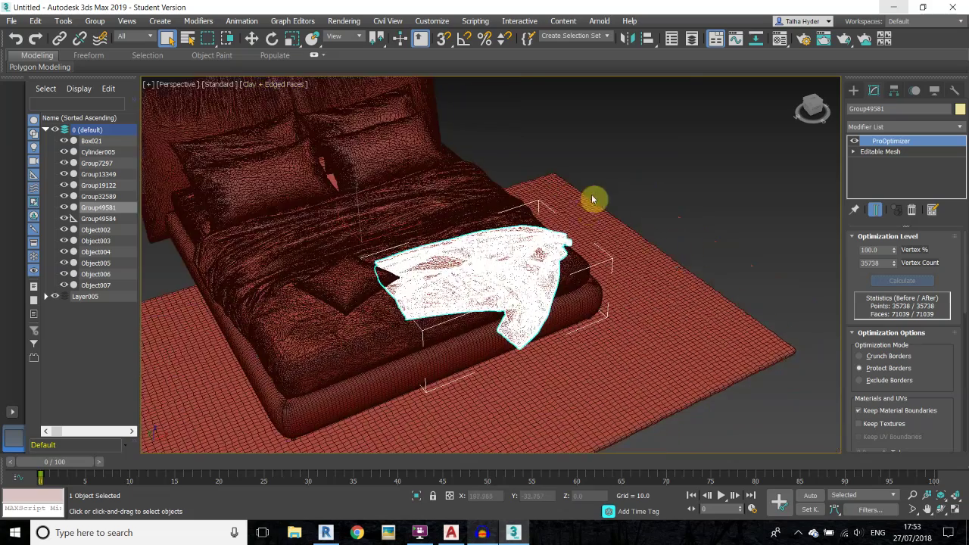
pyautogui.scroll(3, 505, 277)
pyautogui.scroll(5, 505, 277)
pyautogui.scroll(-5, 535, 216)
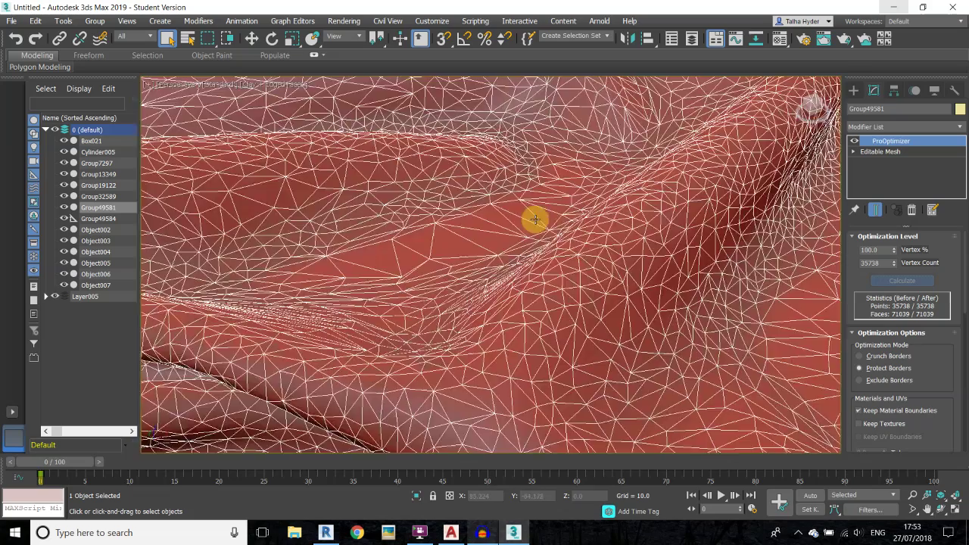
pyautogui.scroll(-5, 613, 233)
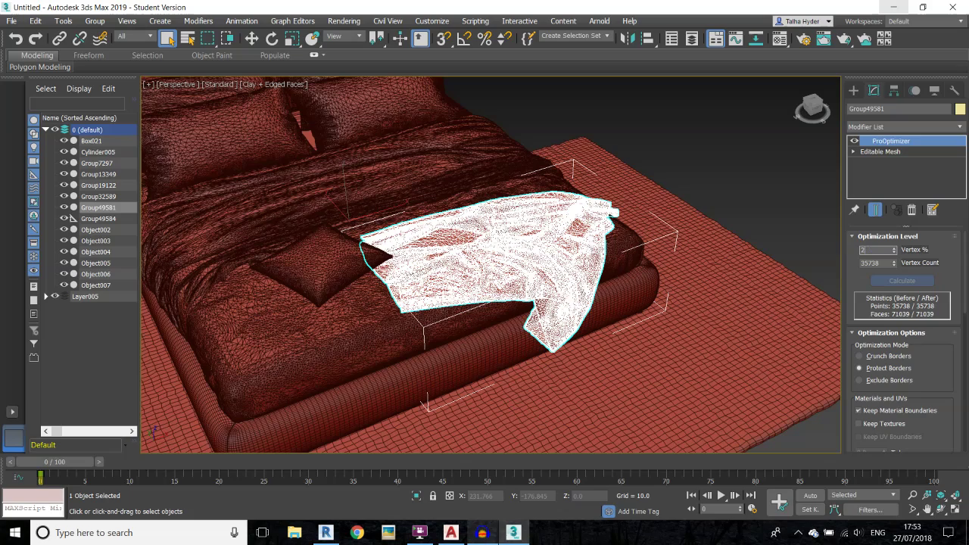
# Set the throw blanket's ProOptimizer Vertex % to 20 and inspect the reduced mesh.
pyautogui.press('Return')
pyautogui.scroll(6, 621, 270)
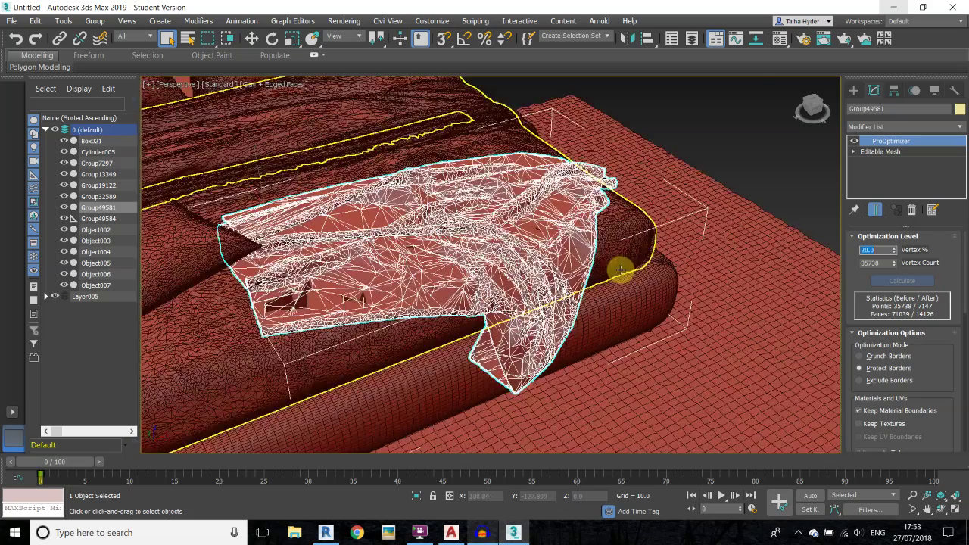
pyautogui.moveTo(280, 233); pyautogui.dragTo(544, 283, button='middle')
pyautogui.scroll(-4, 544, 283)
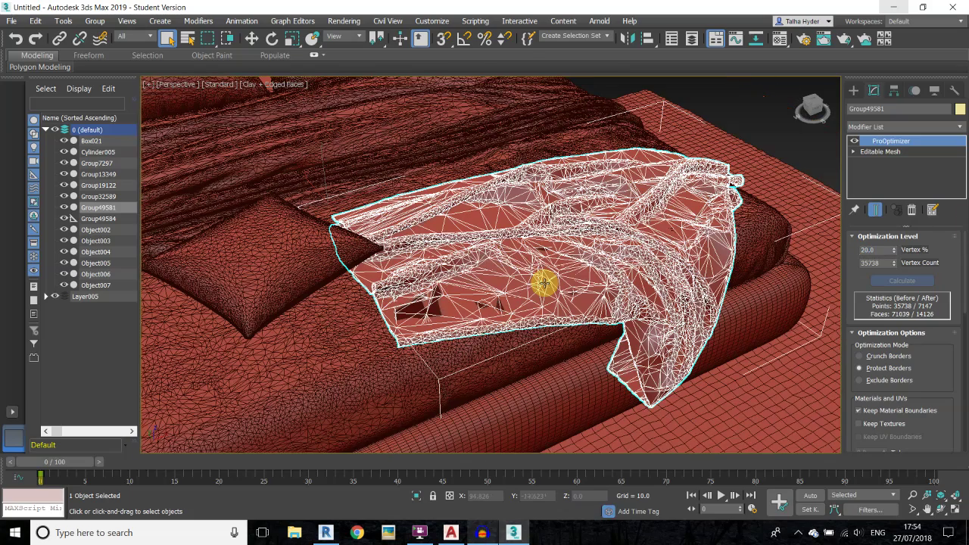
pyautogui.scroll(-3, 517, 250)
pyautogui.keyDown('alt'); pyautogui.moveTo(460, 266); pyautogui.dragTo(472, 276, button='middle'); pyautogui.keyUp('alt')
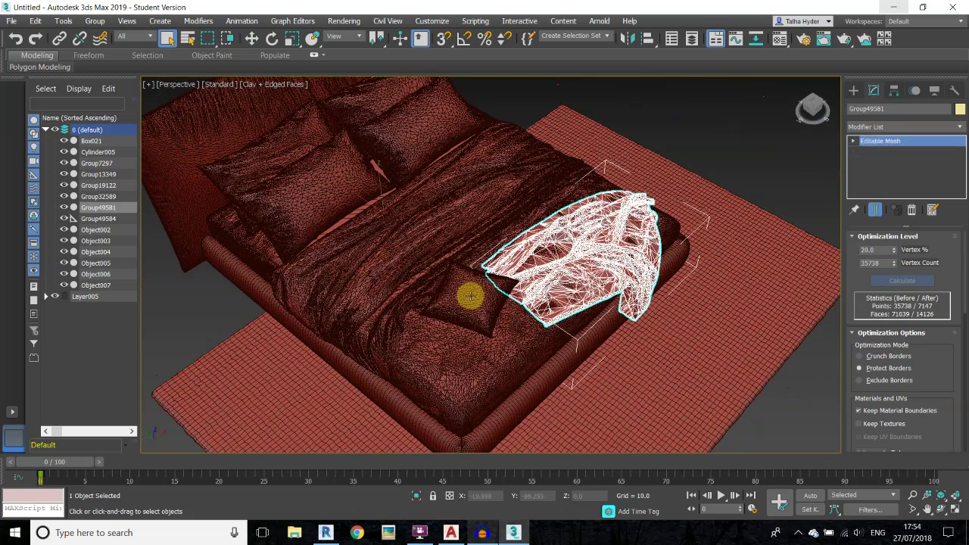
# Add a ProOptimizer modifier to the small cushion in the middle of the bed and calculate its optimization.
pyautogui.click(471, 295)
pyautogui.click(938, 127)
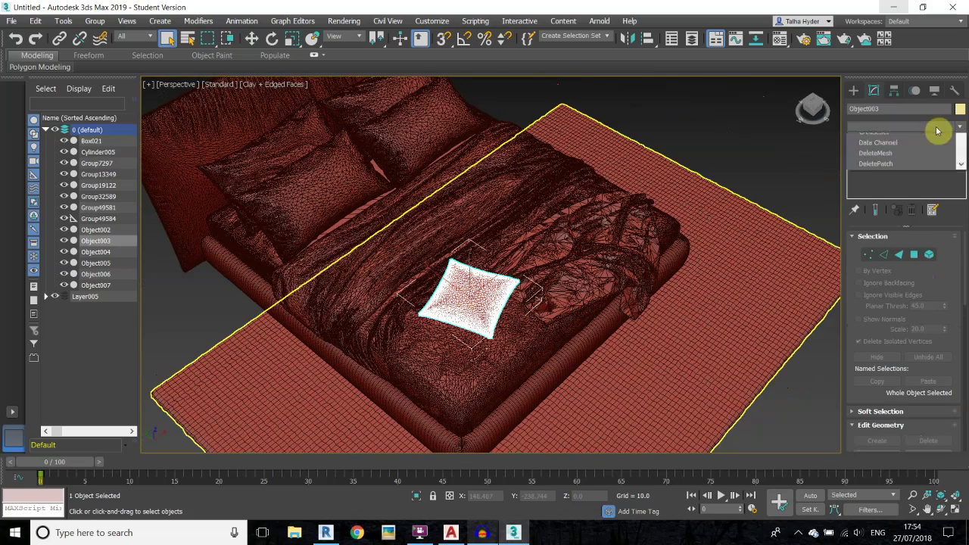
pyautogui.moveTo(960, 156); pyautogui.dragTo(962, 365)
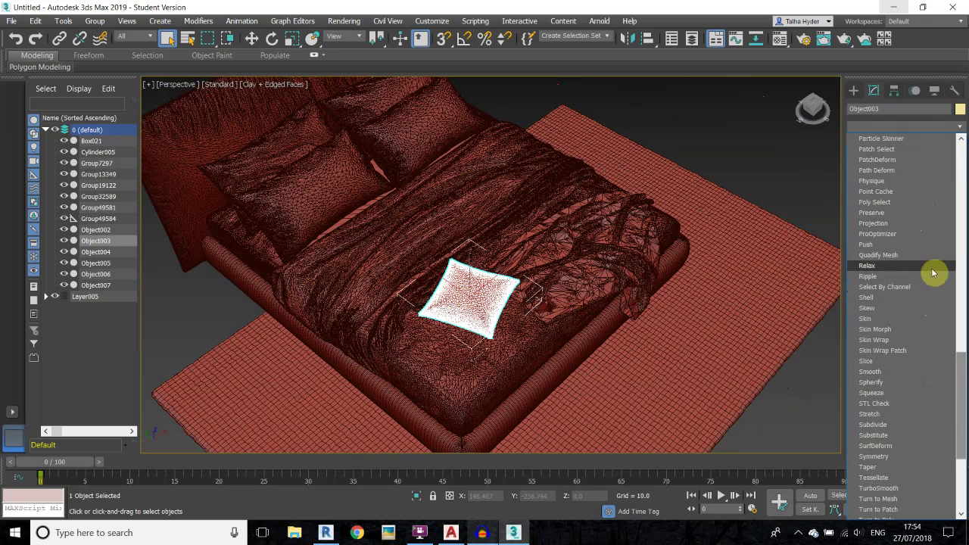
pyautogui.scroll(1, 897, 159)
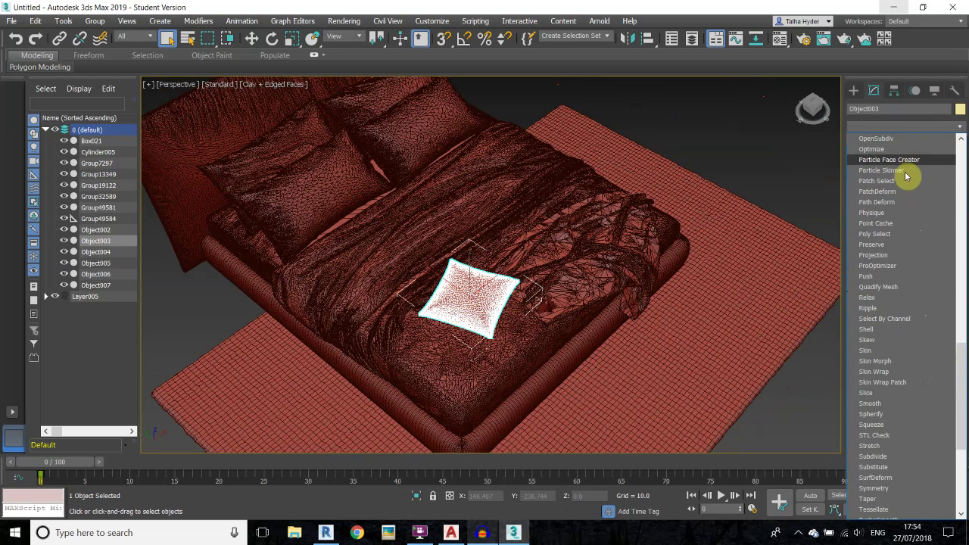
pyautogui.click(878, 266)
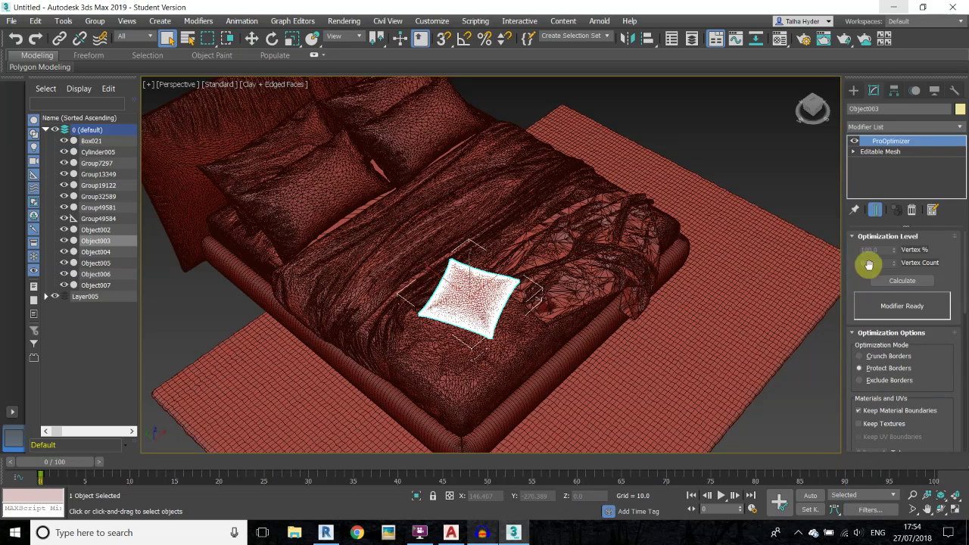
pyautogui.click(915, 284)
# Set the small cushion's ProOptimizer Vertex % to 50 and inspect the simplified mesh.
pyautogui.click(867, 250)
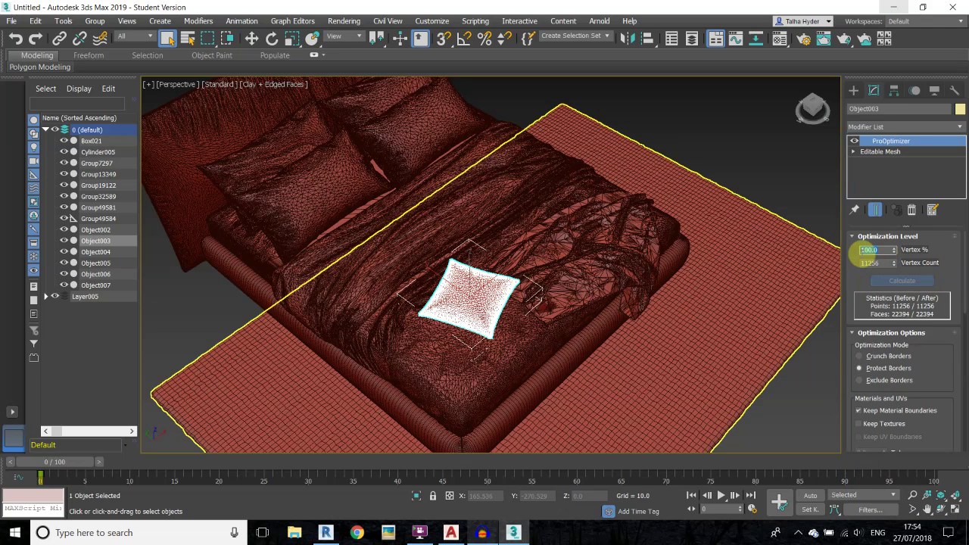
pyautogui.write('50')
pyautogui.press('Return')
pyautogui.scroll(3, 504, 300)
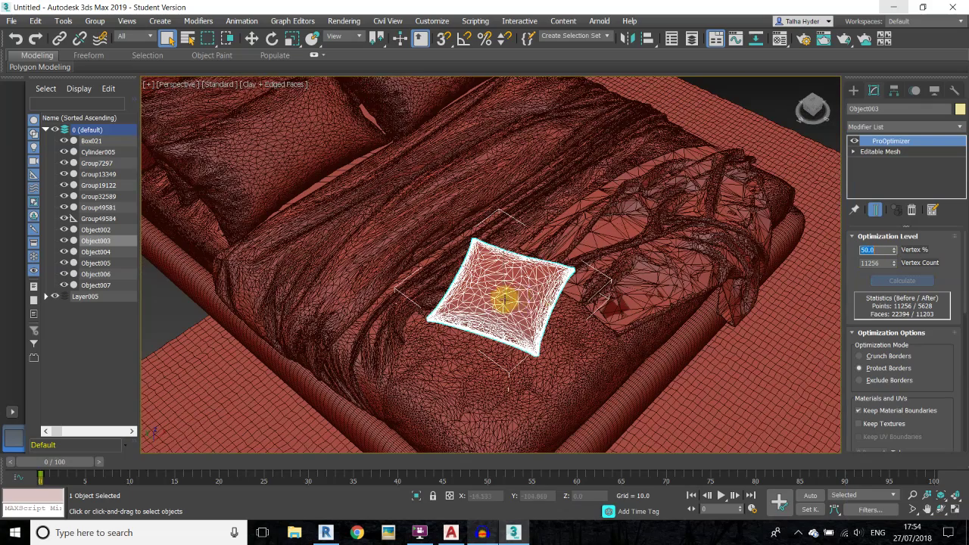
pyautogui.moveTo(499, 220); pyautogui.dragTo(572, 256, button='middle')
pyautogui.scroll(-4, 391, 253)
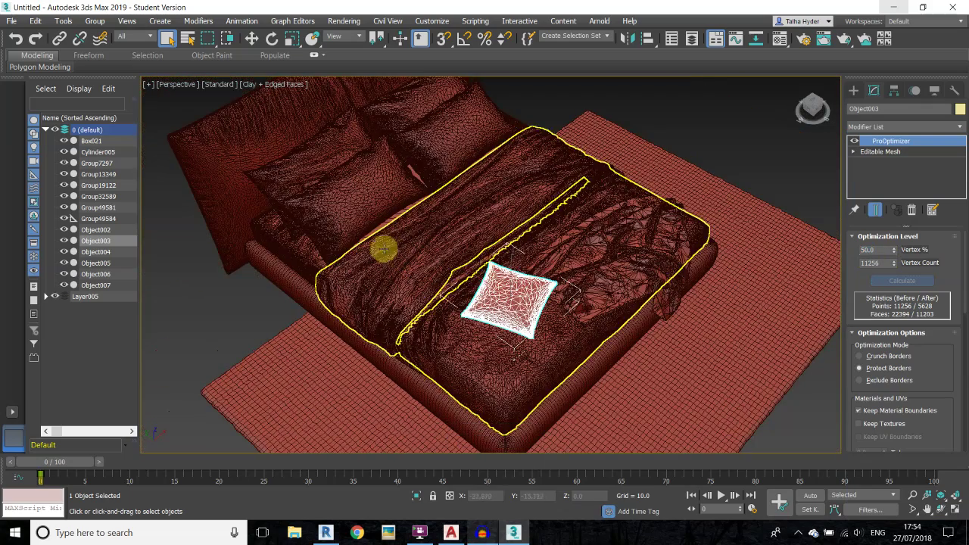
pyautogui.scroll(2, 416, 269)
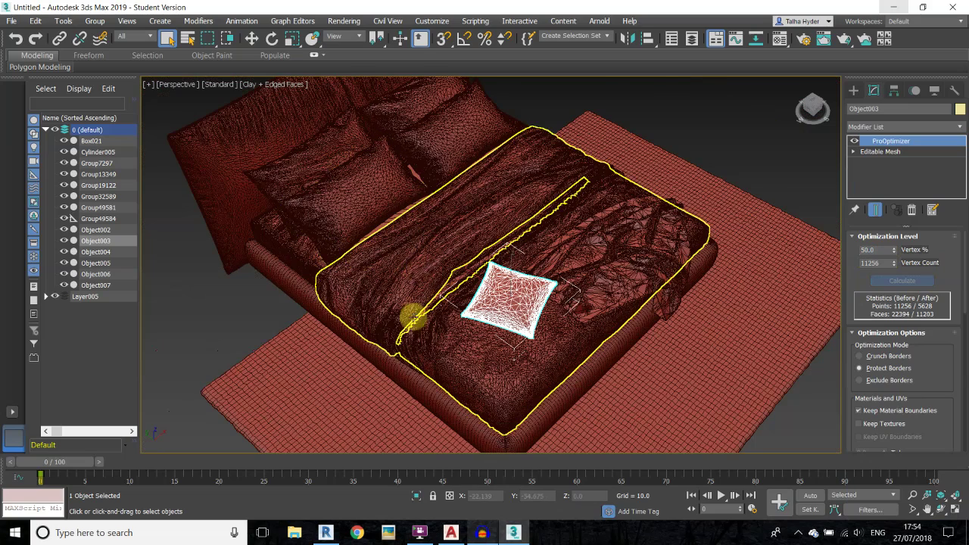
pyautogui.scroll(2, 411, 313)
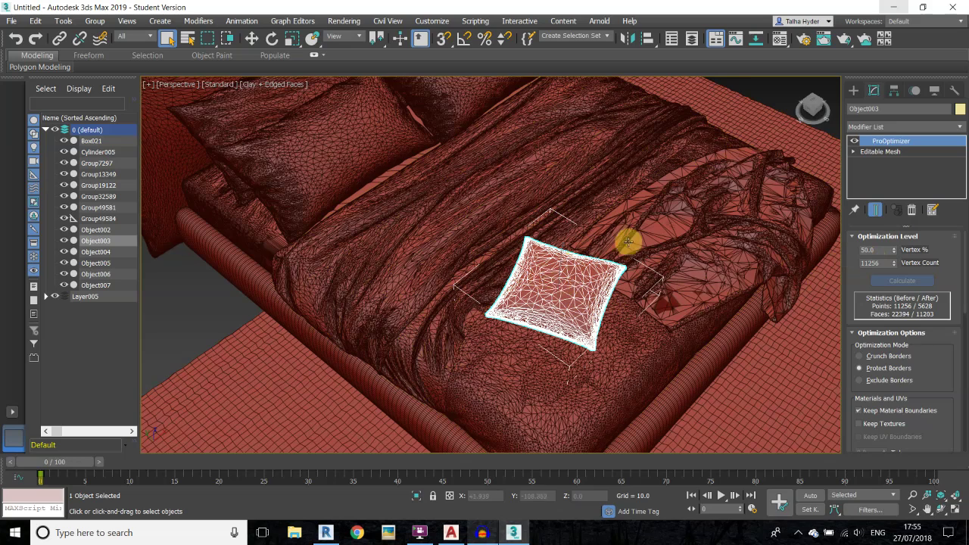
# Add a ProOptimizer modifier to the large bedspread, calculate it, and lower its Vertex %.
pyautogui.keyDown('alt'); pyautogui.moveTo(551, 290); pyautogui.dragTo(411, 253, button='middle'); pyautogui.keyUp('alt')
pyautogui.click(428, 259)
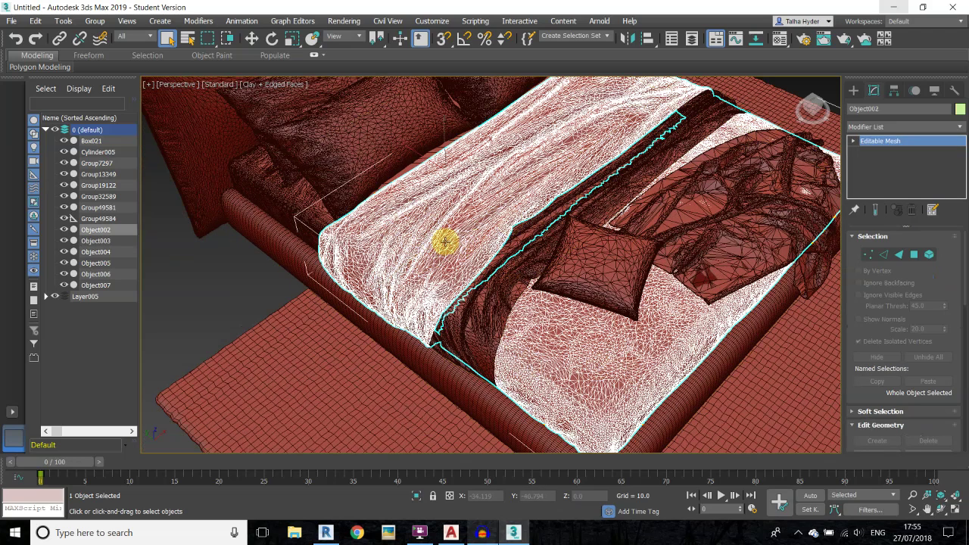
pyautogui.click(960, 130)
pyautogui.moveTo(961, 167); pyautogui.dragTo(961, 403)
pyautogui.scroll(3, 933, 233)
pyautogui.scroll(2, 924, 204)
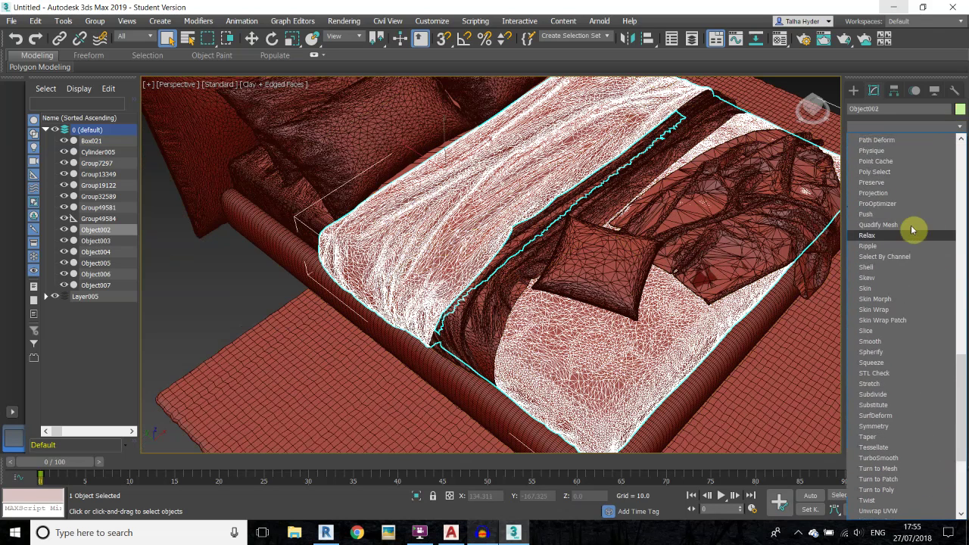
pyautogui.click(909, 256)
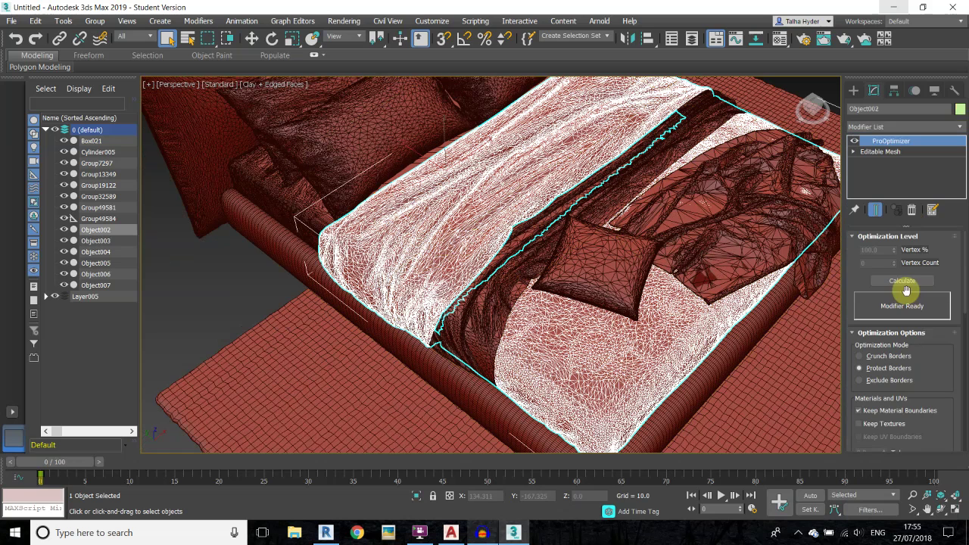
pyautogui.click(903, 284)
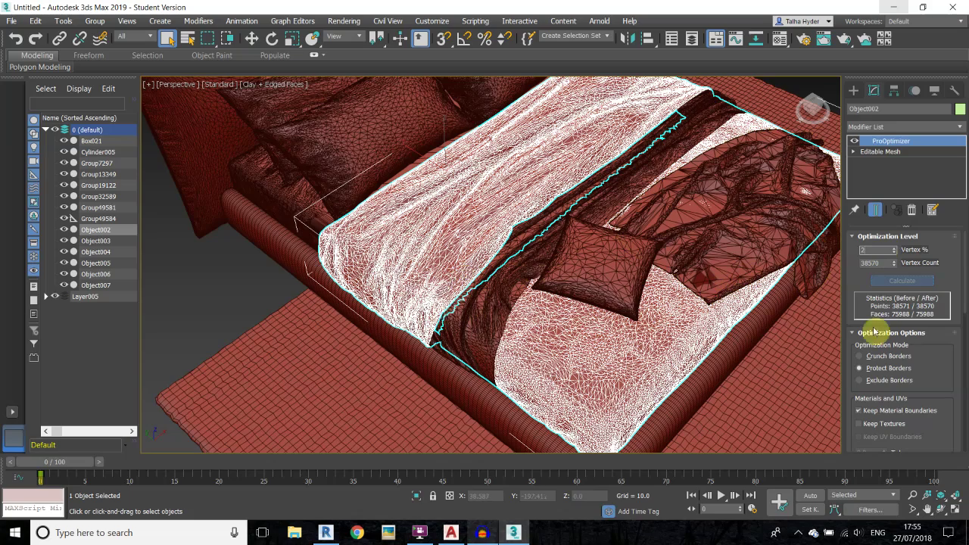
pyautogui.press('Return')
pyautogui.scroll(-3, 488, 305)
# Apply one ProOptimizer modifier to all four pillows at the headboard, calculate it, and set Vertex % to 35.
pyautogui.moveTo(386, 184); pyautogui.dragTo(398, 244, button='middle')
pyautogui.click(399, 238)
pyautogui.click(373, 196)
pyautogui.click(415, 225)
pyautogui.keyDown('ctrl'); pyautogui.click(509, 177); pyautogui.keyUp('ctrl')
pyautogui.keyDown('ctrl'); pyautogui.click(465, 134); pyautogui.keyUp('ctrl')
pyautogui.keyDown('ctrl'); pyautogui.click(378, 182); pyautogui.keyUp('ctrl')
pyautogui.click(953, 126)
pyautogui.moveTo(960, 151); pyautogui.dragTo(964, 361)
pyautogui.scroll(-3, 924, 327)
pyautogui.scroll(6, 925, 309)
pyautogui.click(924, 329)
pyautogui.click(878, 330)
pyautogui.click(903, 280)
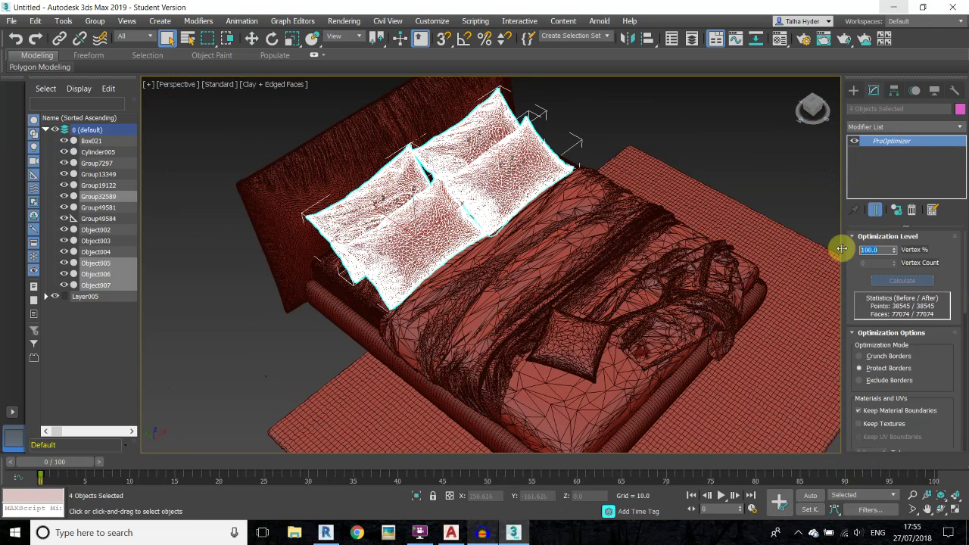
pyautogui.keyDown('alt'); pyautogui.moveTo(576, 257); pyautogui.dragTo(610, 275, button='middle'); pyautogui.keyUp('alt')
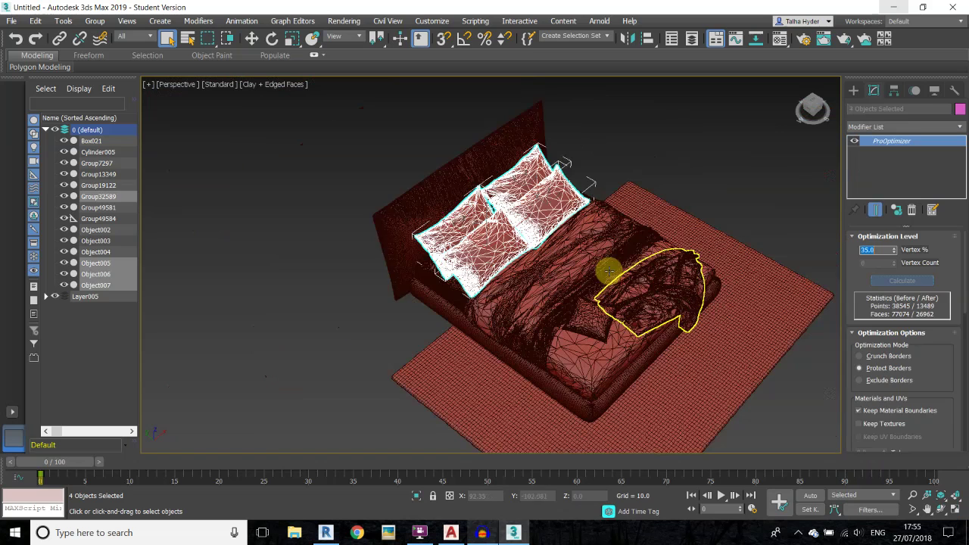
pyautogui.click(429, 195)
pyautogui.keyDown('ctrl'); pyautogui.click(447, 312); pyautogui.keyUp('ctrl')
pyautogui.click(933, 128)
pyautogui.click(676, 126)
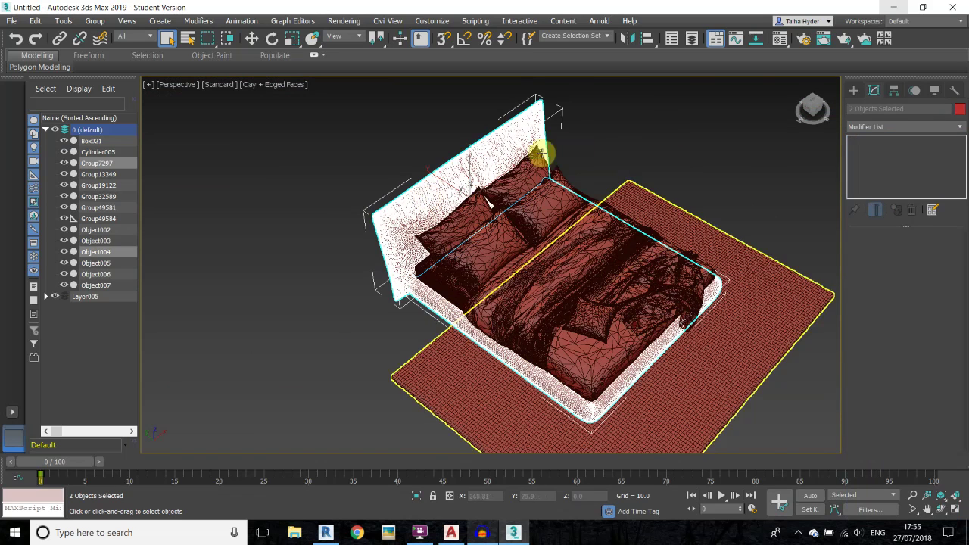
pyautogui.scroll(3, 443, 192)
pyautogui.click(301, 301)
# Add a ProOptimizer modifier to the headboard, calculate it, and lower its Vertex %.
pyautogui.click(378, 262)
pyautogui.click(946, 126)
pyautogui.scroll(-5, 946, 411)
pyautogui.click(894, 318)
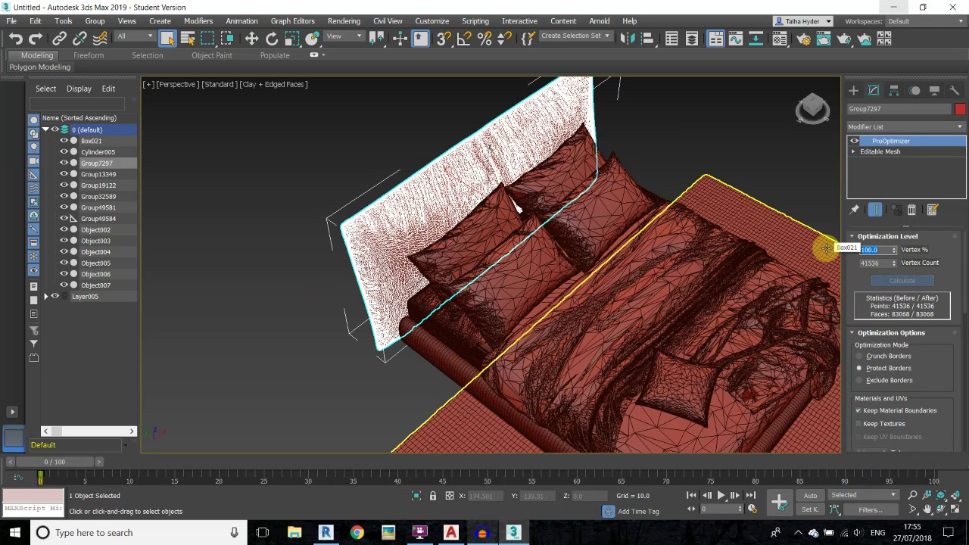
pyautogui.press('Return')
# Add a ProOptimizer modifier to the bed frame base, calculate it, and set Vertex % to 20.
pyautogui.click(472, 382)
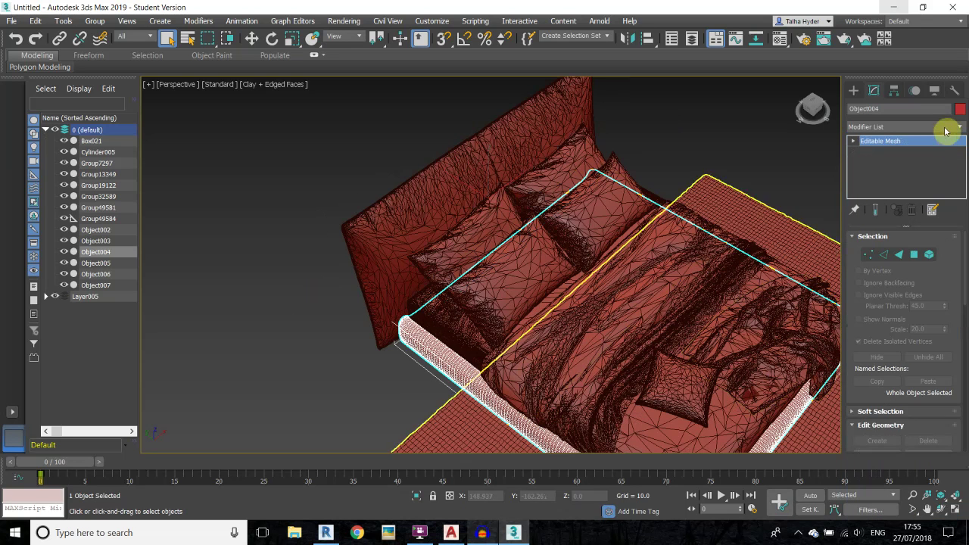
pyautogui.click(946, 128)
pyautogui.moveTo(963, 183); pyautogui.dragTo(966, 406)
pyautogui.scroll(2, 917, 197)
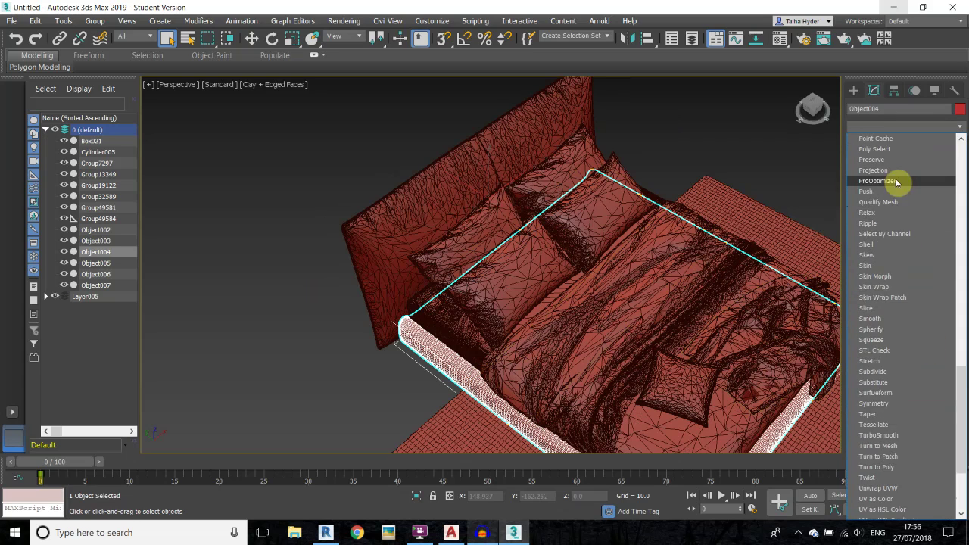
pyautogui.click(892, 182)
pyautogui.click(902, 280)
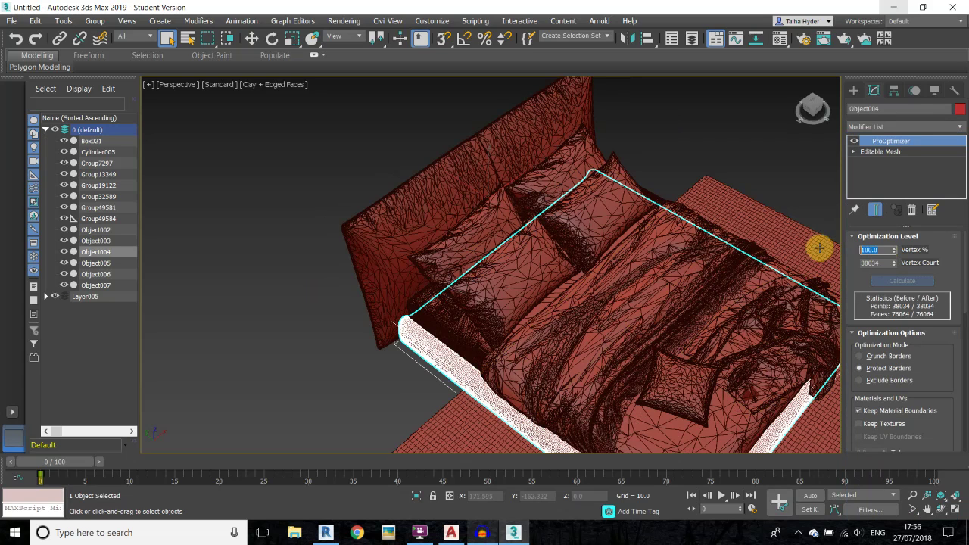
pyautogui.write('20')
pyautogui.press('Return')
pyautogui.click(654, 144)
# Add a ProOptimizer modifier to the narrow runner lying across the blanket, calculate it, and lower its Vertex %.
pyautogui.moveTo(524, 404); pyautogui.dragTo(514, 325, button='middle')
pyautogui.scroll(2, 515, 326)
pyautogui.scroll(-4, 512, 187)
pyautogui.scroll(4, 599, 219)
pyautogui.moveTo(599, 219); pyautogui.dragTo(537, 190, button='middle')
pyautogui.click(537, 191)
pyautogui.click(949, 127)
pyautogui.scroll(-15, 965, 241)
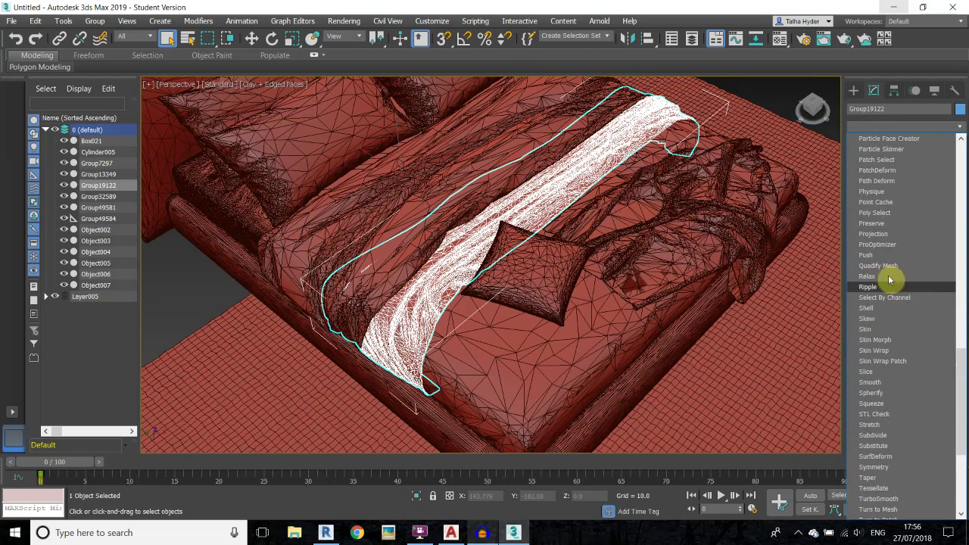
pyautogui.click(878, 243)
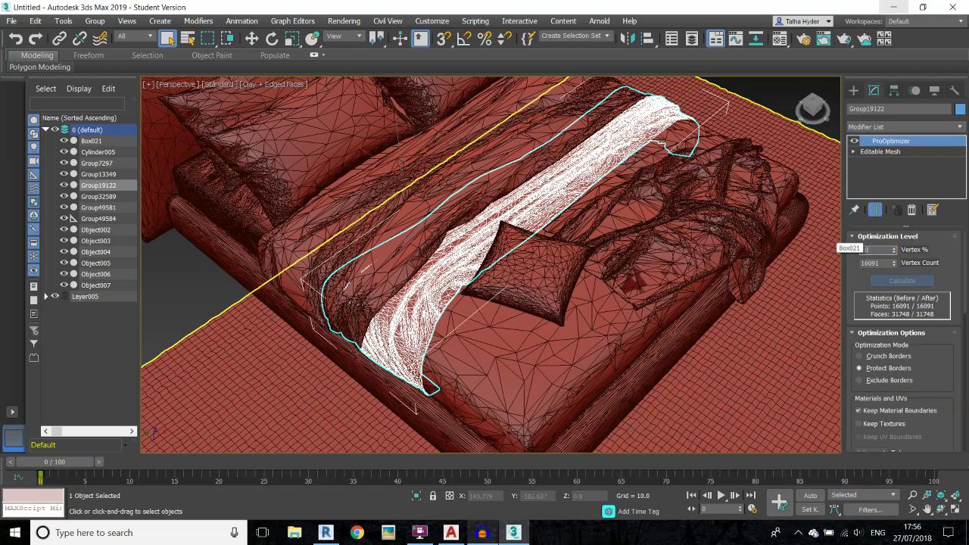
# Add a ProOptimizer modifier to the mattress beneath the pillows, calculate it, and set Vertex % to 50.
pyautogui.click(242, 210)
pyautogui.click(959, 127)
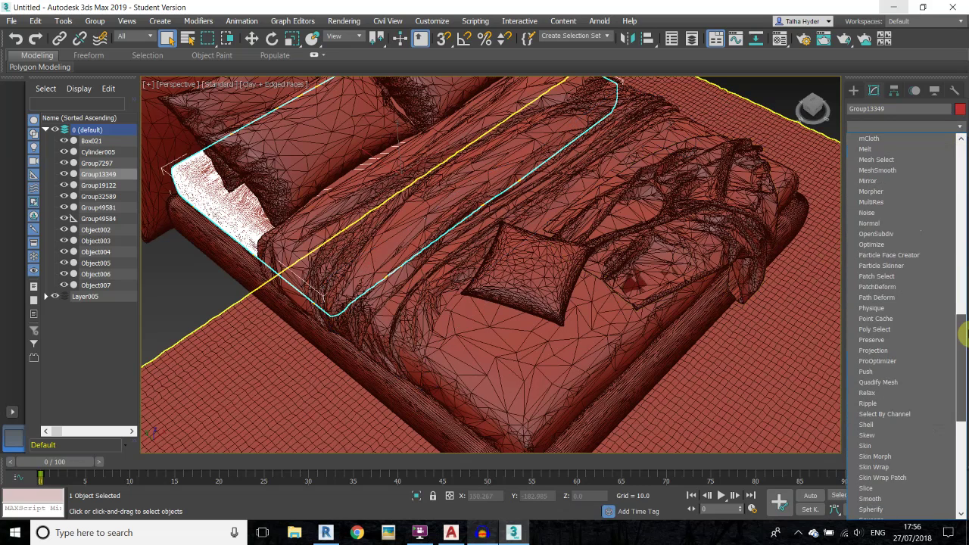
pyautogui.click(878, 367)
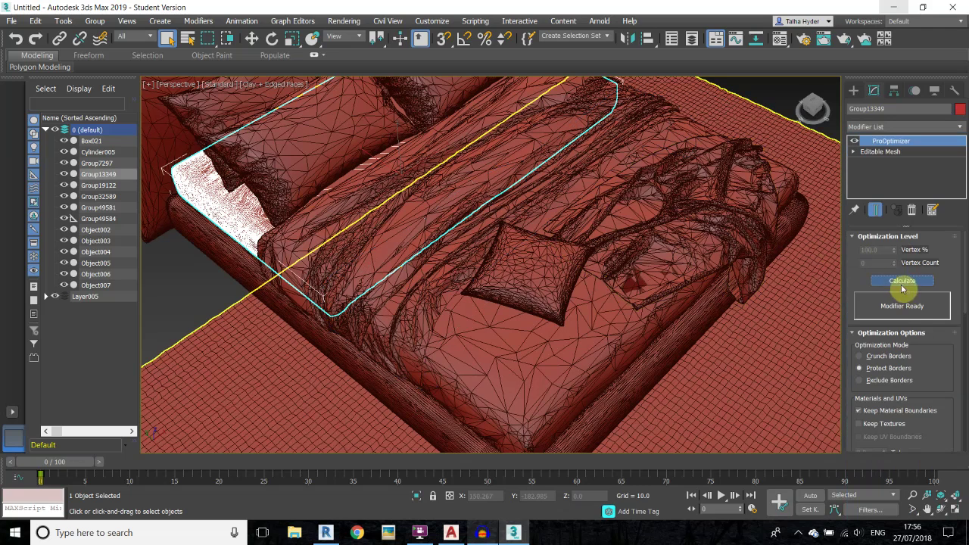
pyautogui.click(902, 284)
pyautogui.write('50')
pyautogui.press('Return')
# Add a ProOptimizer modifier to the rug under the bed, calculate it, and set Vertex % to 20.
pyautogui.scroll(-5, 788, 276)
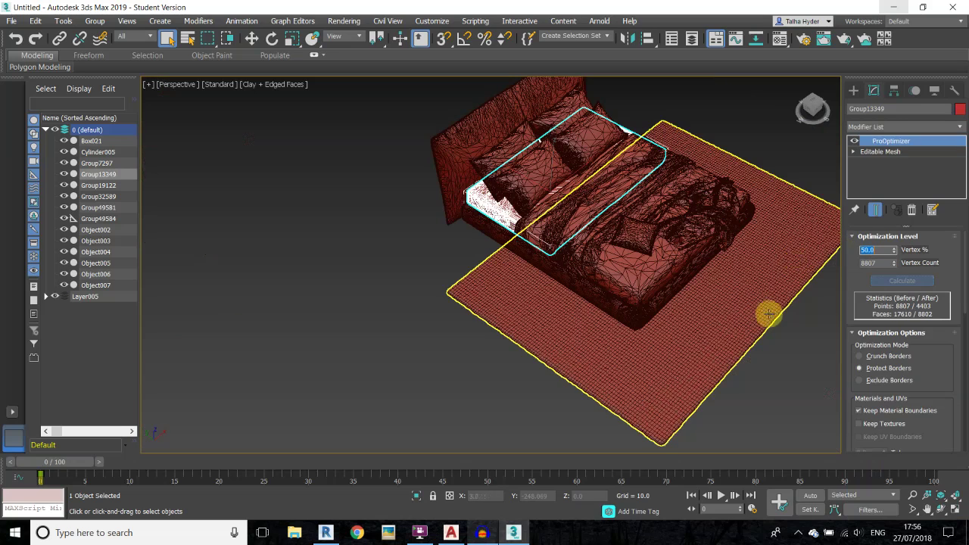
pyautogui.click(767, 313)
pyautogui.click(946, 127)
pyautogui.scroll(-15, 891, 227)
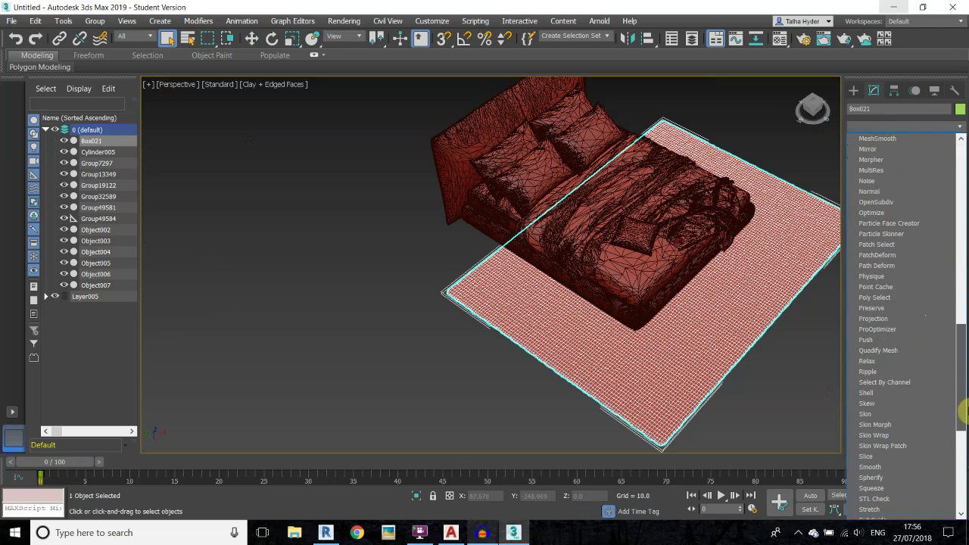
pyautogui.click(892, 266)
pyautogui.click(902, 280)
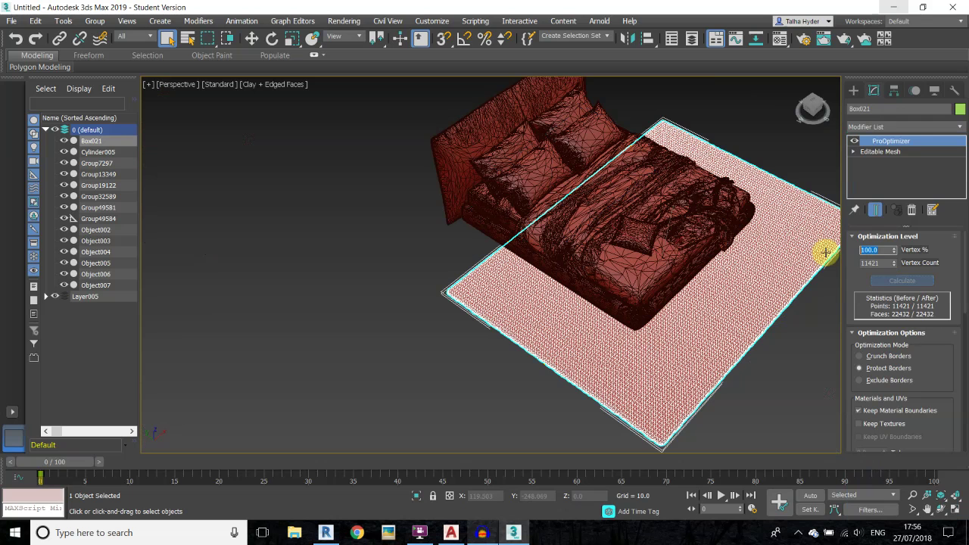
pyautogui.write('20')
pyautogui.press('Return')
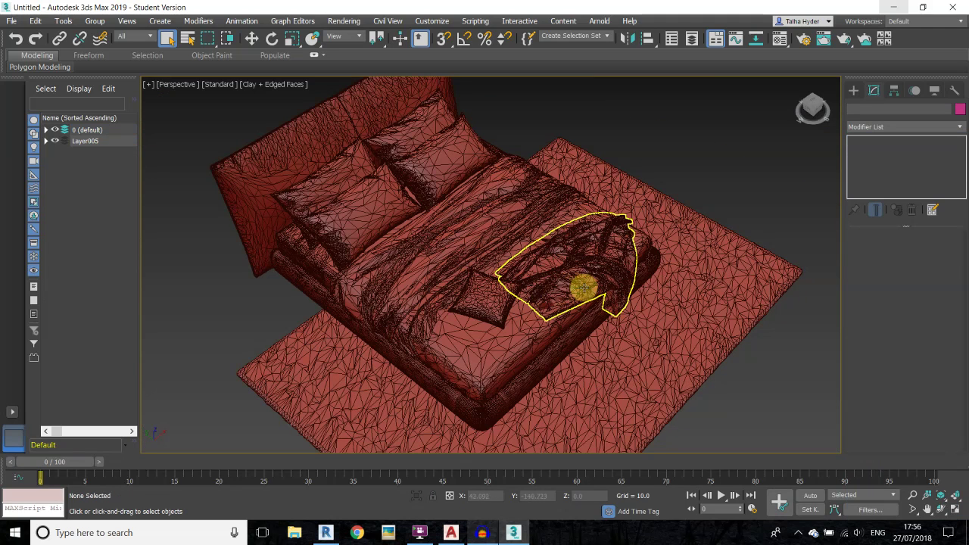
pyautogui.scroll(-4, 670, 254)
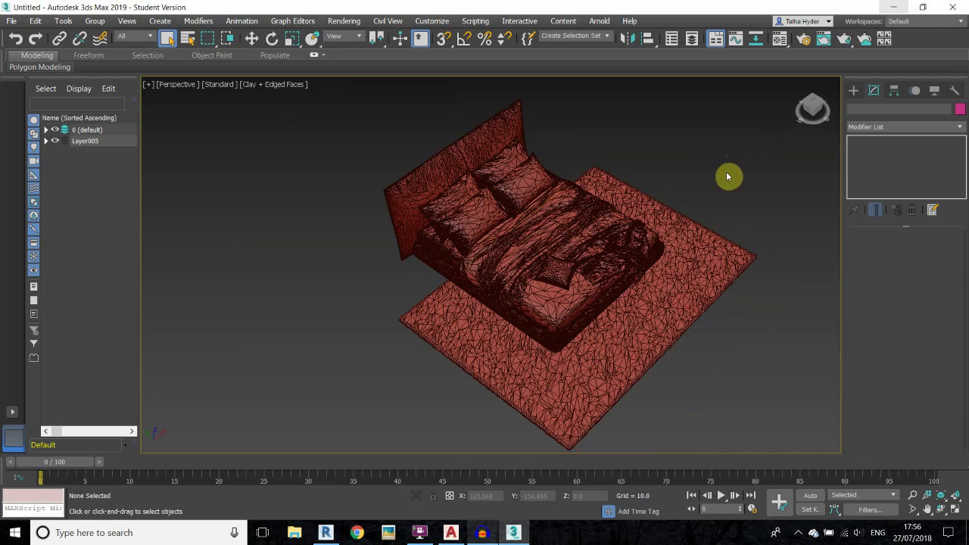
# Start exporting the scene to the For Tut folder as Bed in AutoCAD (*.DWG) format.
pyautogui.click(11, 20)
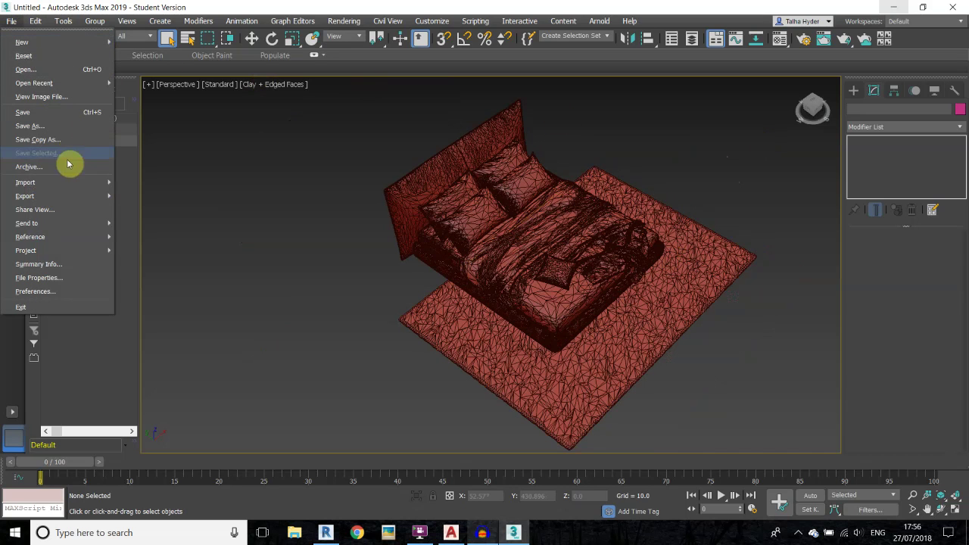
pyautogui.moveTo(71, 199)
pyautogui.click(146, 202)
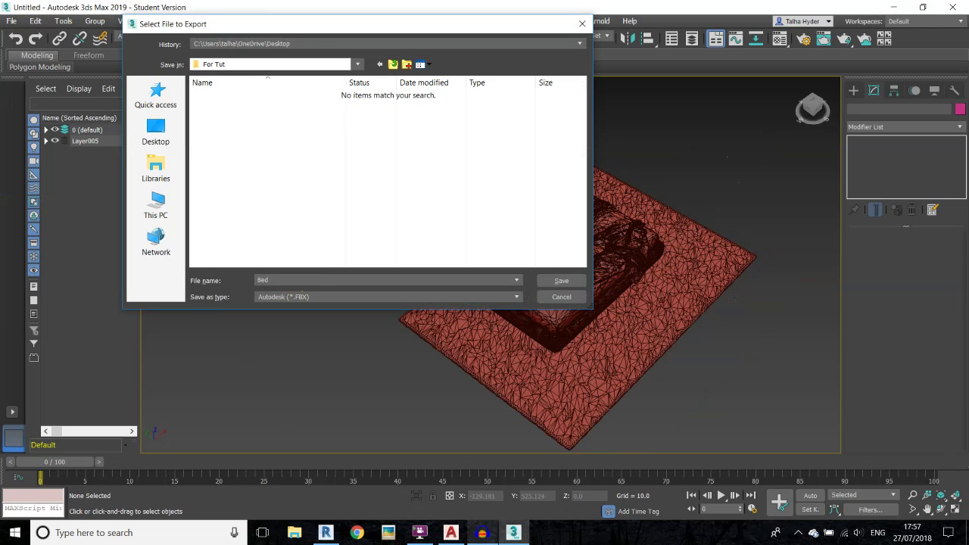
pyautogui.click(280, 298)
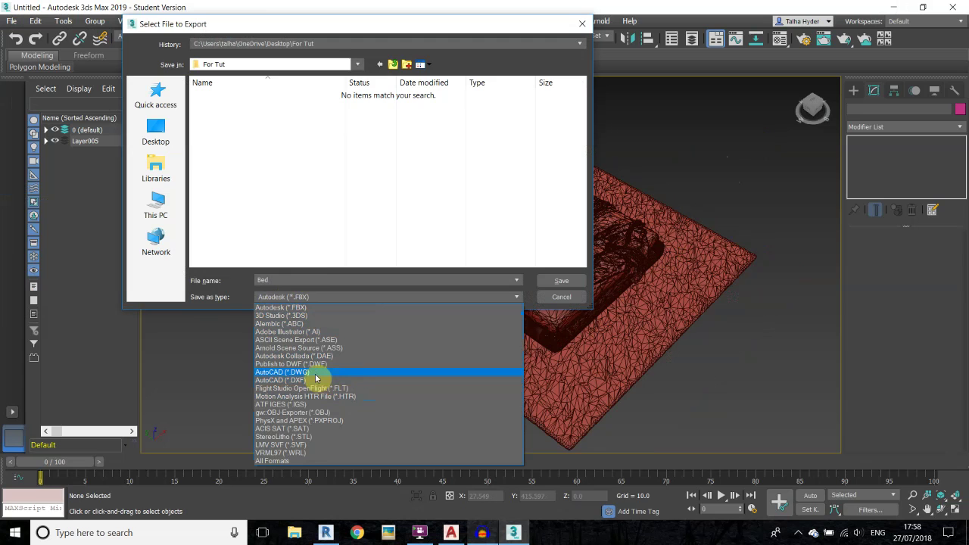
pyautogui.click(288, 373)
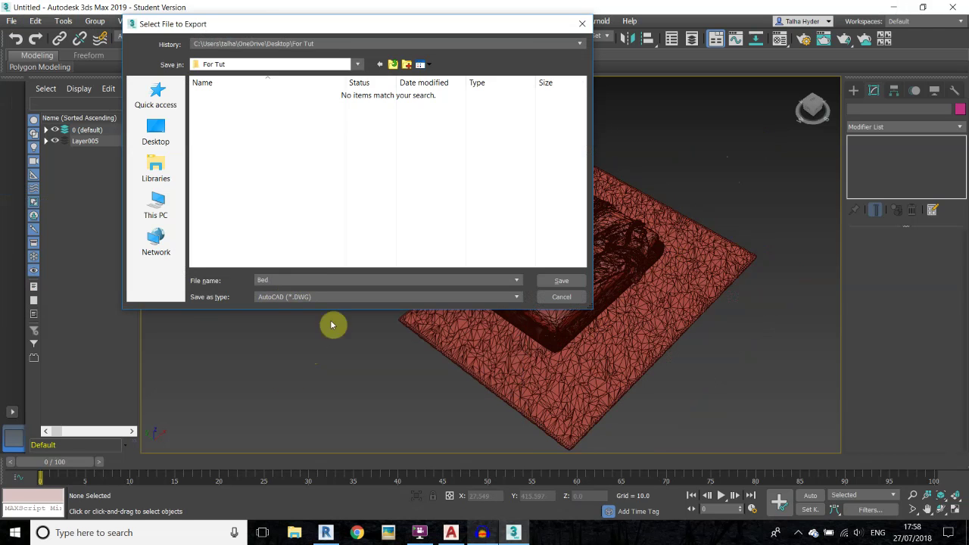
pyautogui.click(556, 281)
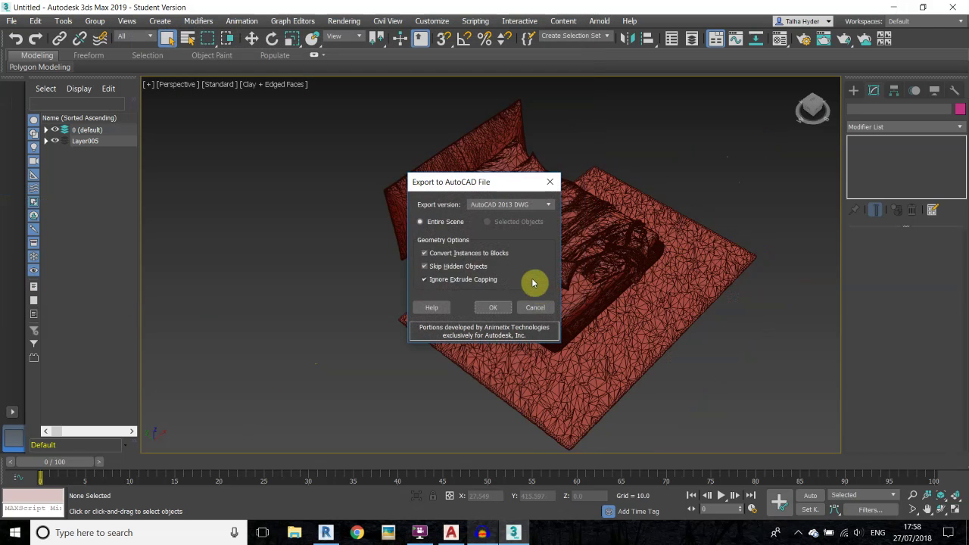
# Choose AutoCAD 2013 DWG as the export version and complete the export of the entire scene.
pyautogui.click(500, 206)
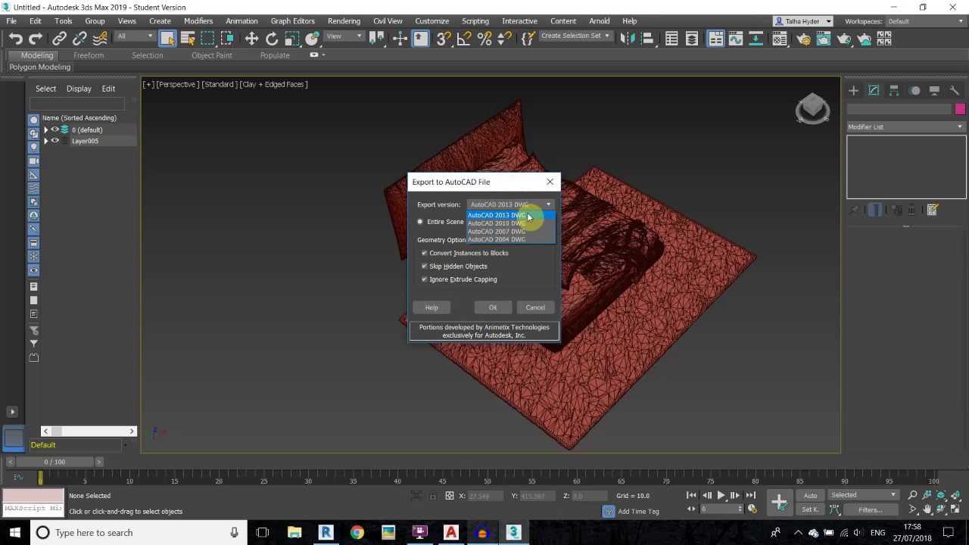
pyautogui.press('Down')
pyautogui.press('Down')
pyautogui.press('Down')
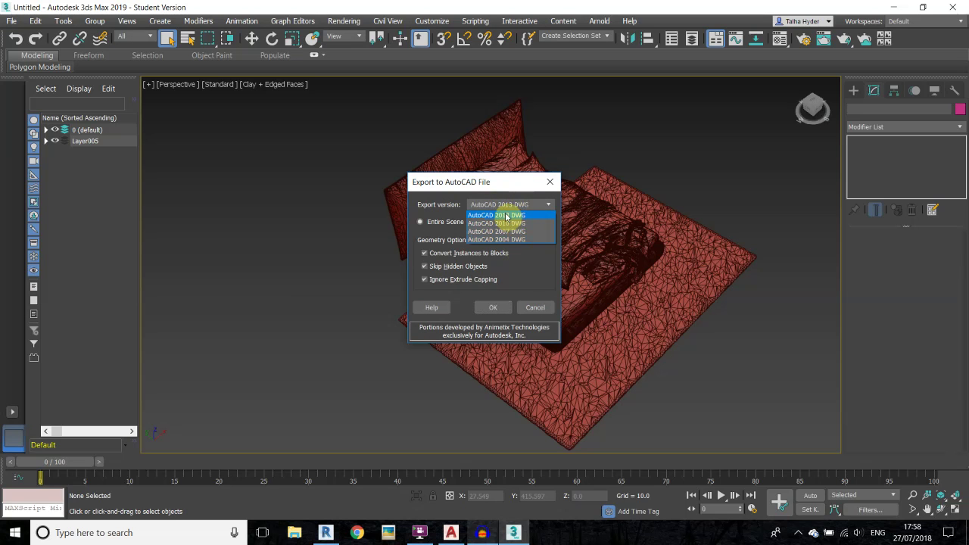
pyautogui.click(506, 216)
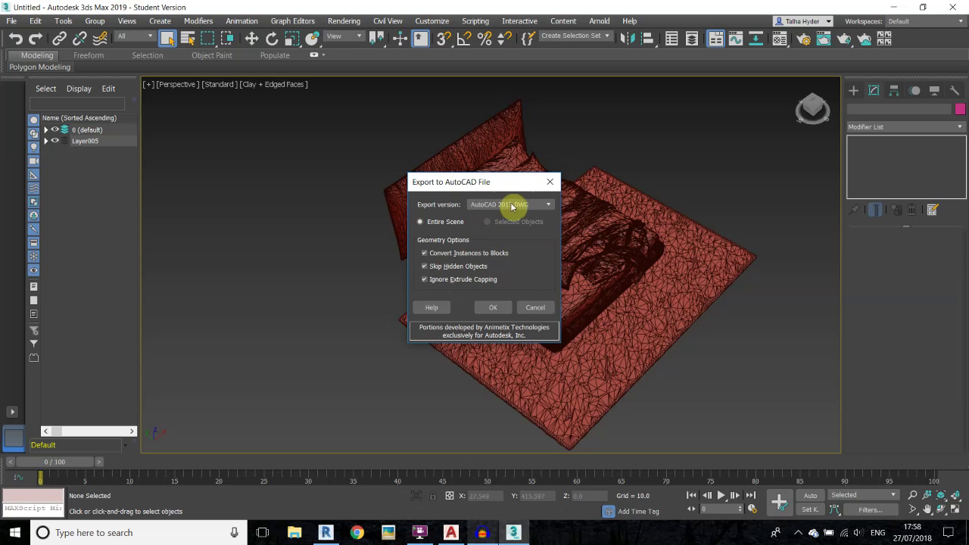
pyautogui.click(500, 312)
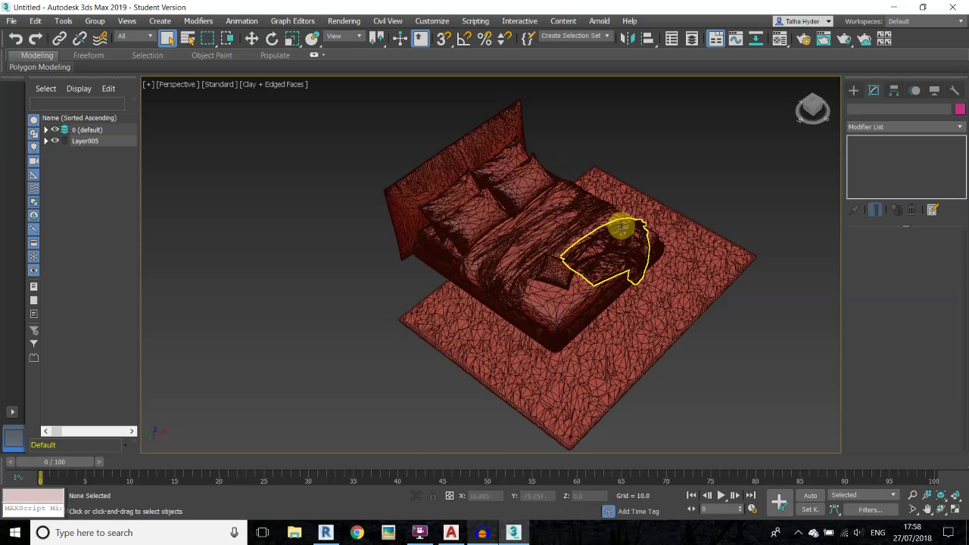
# Switch to AutoCAD and open Bed.DWG from the For Tut folder on the desktop, accepting the student-version notice.
pyautogui.moveTo(623, 224); pyautogui.dragTo(515, 244, button='middle')
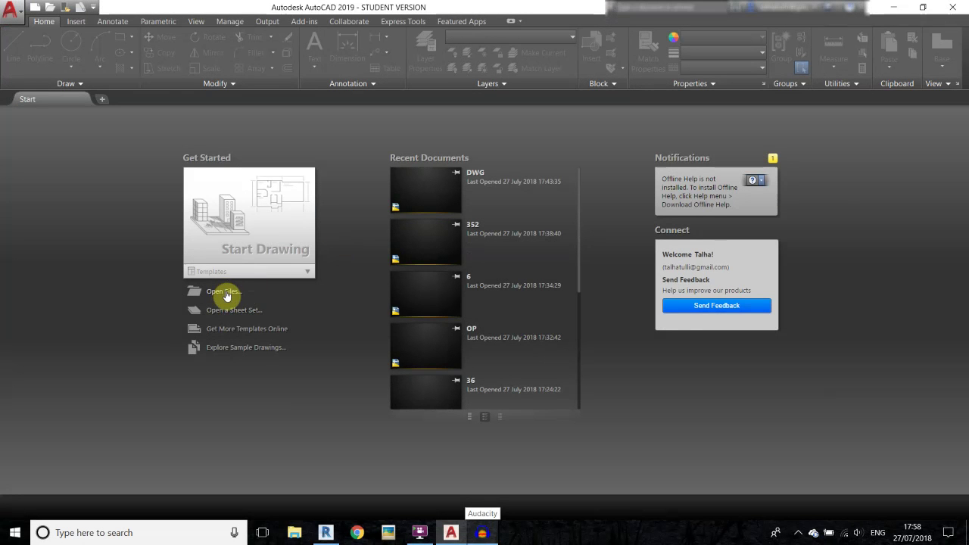
pyautogui.click(224, 291)
pyautogui.scroll(-2, 381, 248)
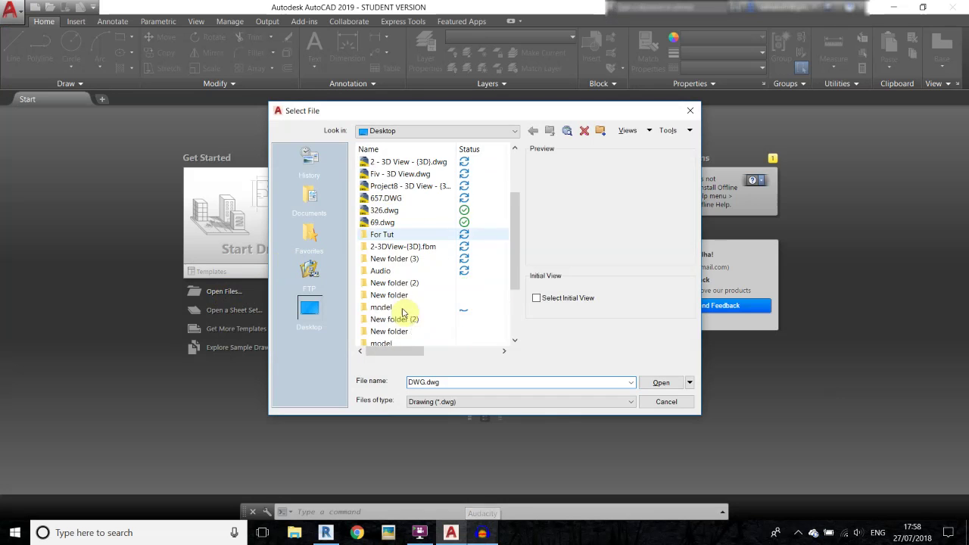
pyautogui.doubleClick(381, 235)
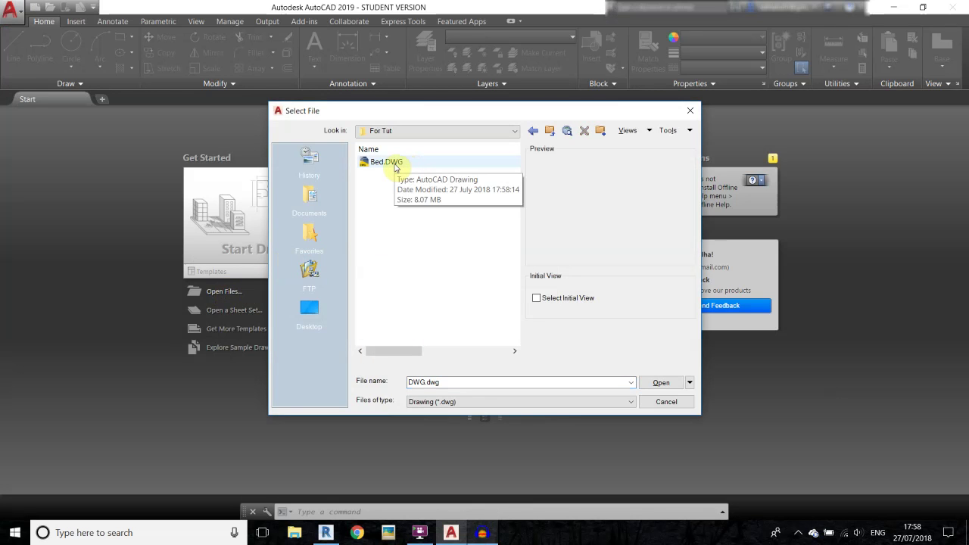
pyautogui.doubleClick(382, 162)
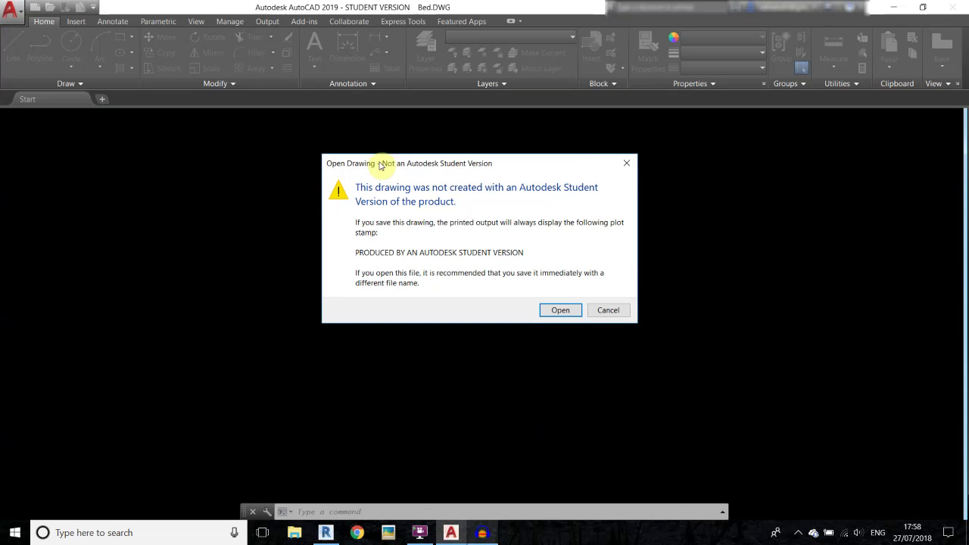
pyautogui.click(561, 310)
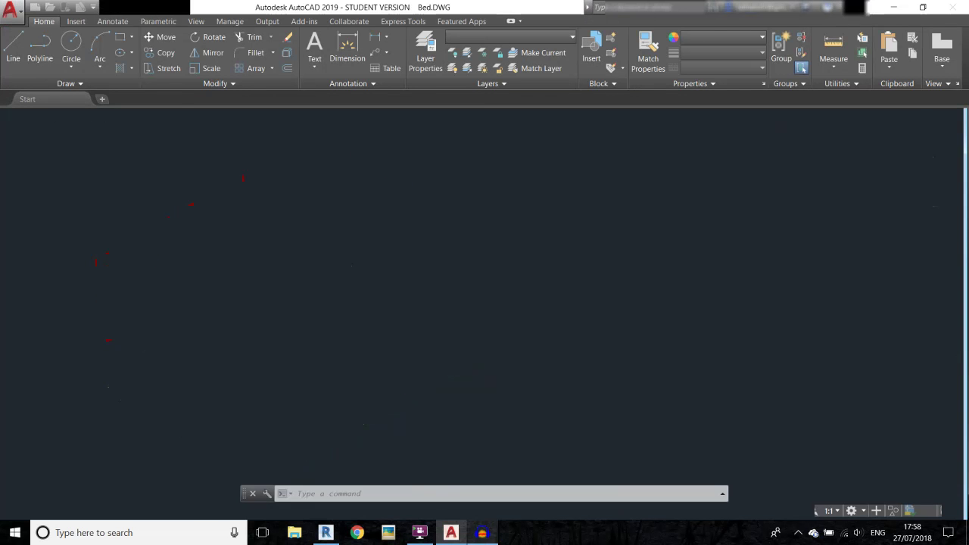
# Change the viewport's visual style to Shaded and view the imported bed up close.
pyautogui.moveTo(339, 215); pyautogui.dragTo(517, 199, button='middle')
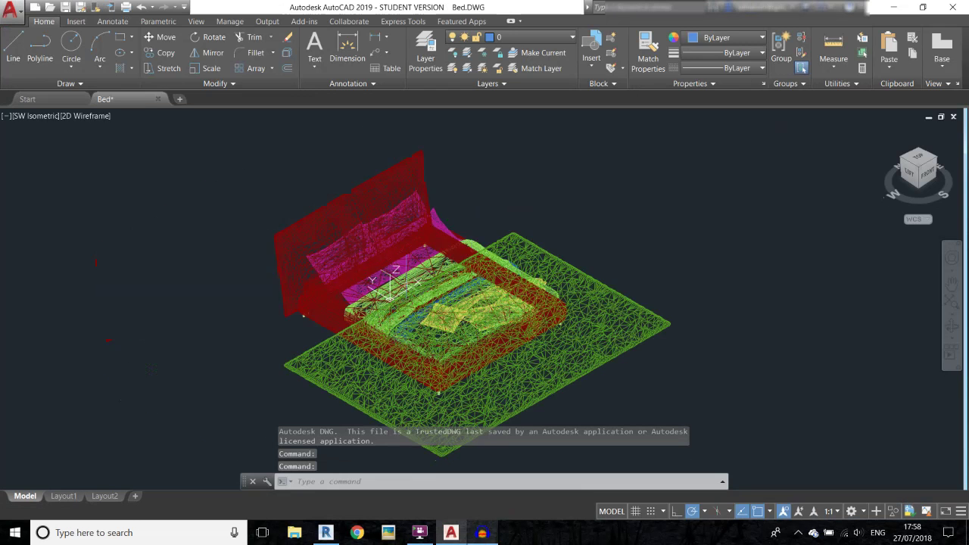
pyautogui.scroll(-3, 572, 201)
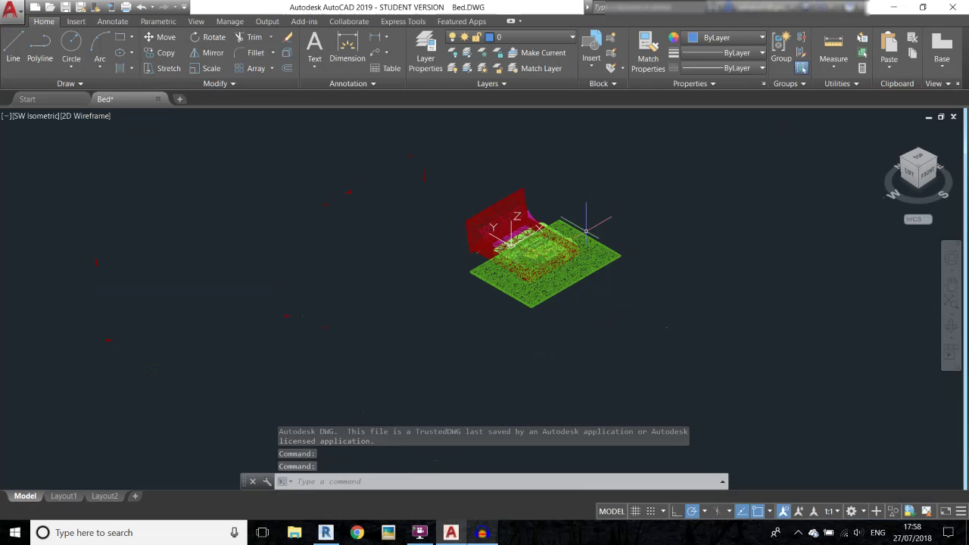
pyautogui.click(544, 175)
pyautogui.click(85, 116)
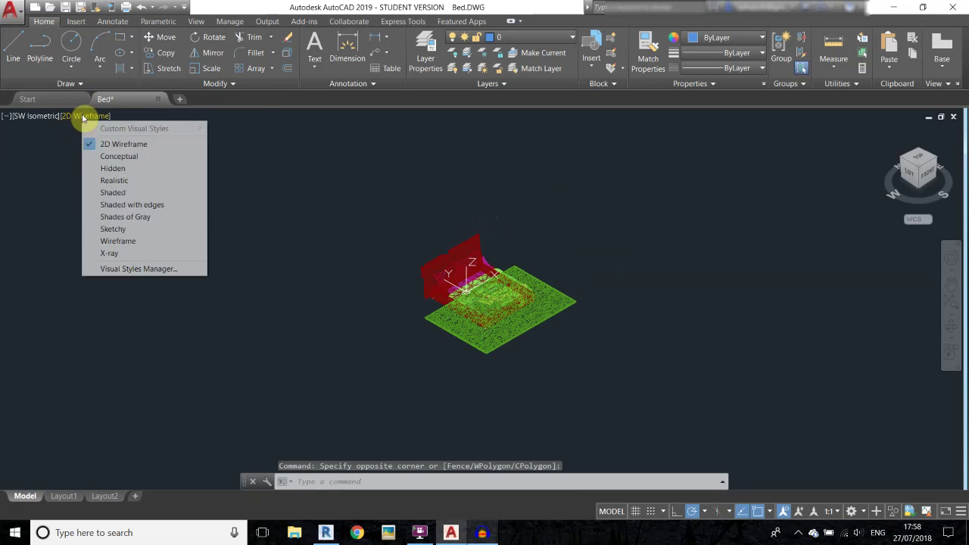
pyautogui.click(114, 193)
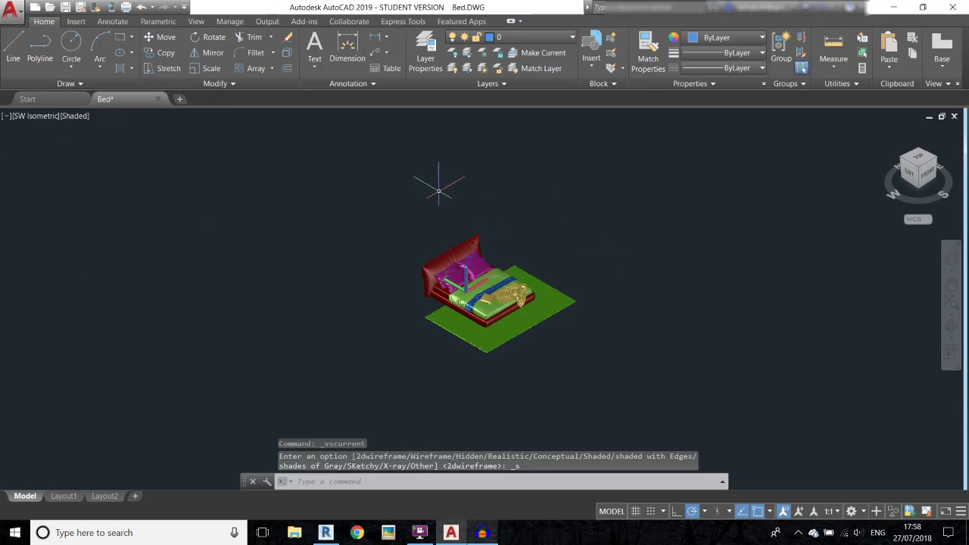
pyautogui.scroll(4, 438, 190)
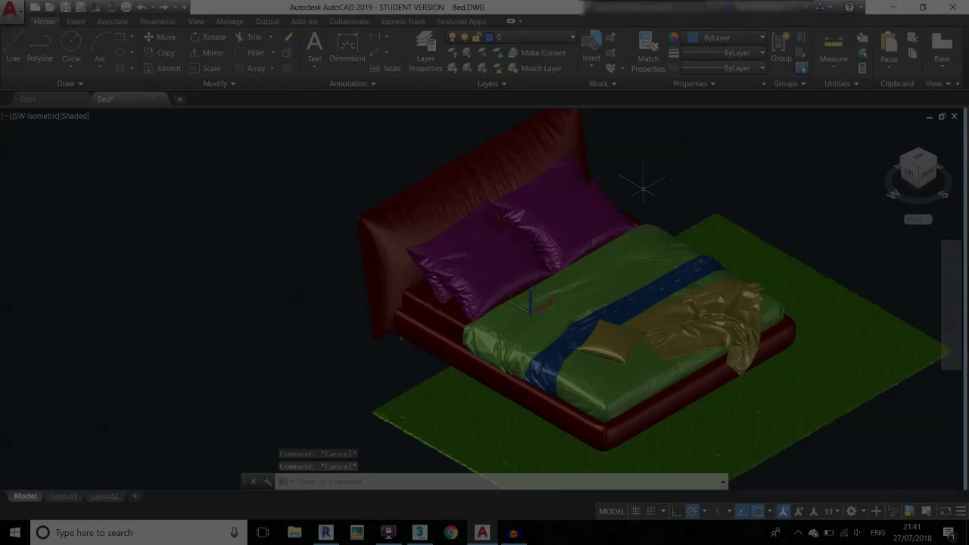
# Select every object of the bed model in the drawing, including the rug.
pyautogui.scroll(-2, 643, 188)
pyautogui.moveTo(614, 222); pyautogui.dragTo(493, 233, button='middle')
pyautogui.scroll(2, 493, 232)
pyautogui.hotkey('ctrl', 'a')
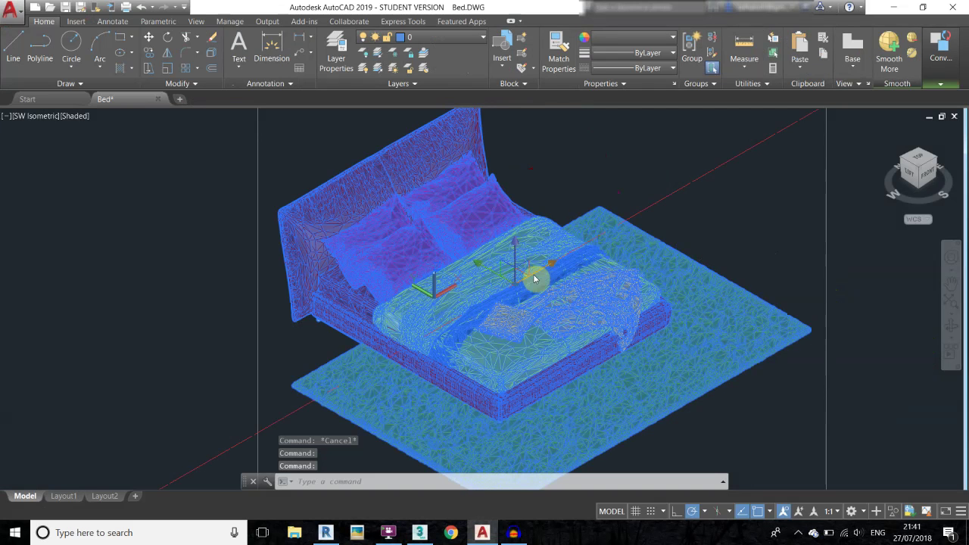
pyautogui.keyDown('shift'); pyautogui.moveTo(714, 239); pyautogui.dragTo(714, 240, button='middle'); pyautogui.keyUp('shift')
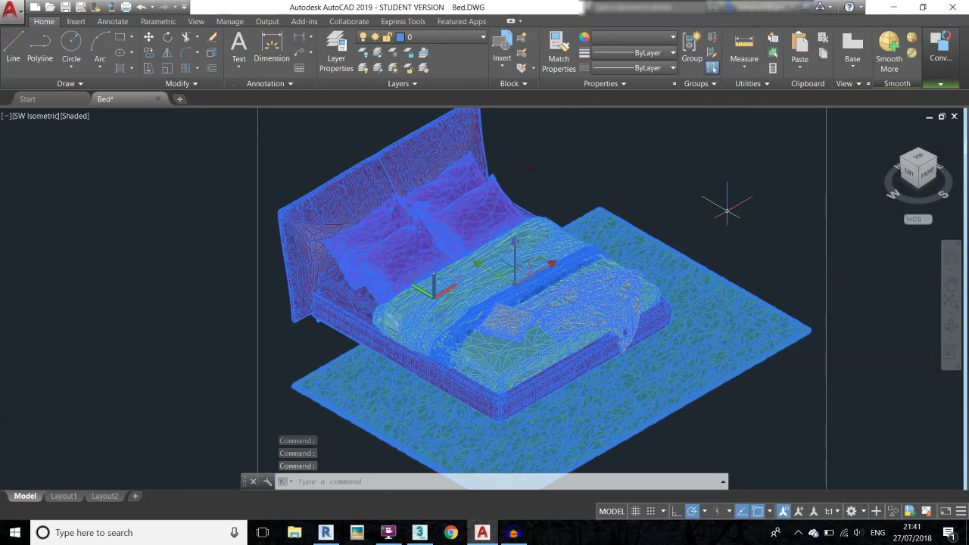
# Ungroup all the selected objects of the bed model and clear the selection.
pyautogui.write('ungro')
pyautogui.press('Return')
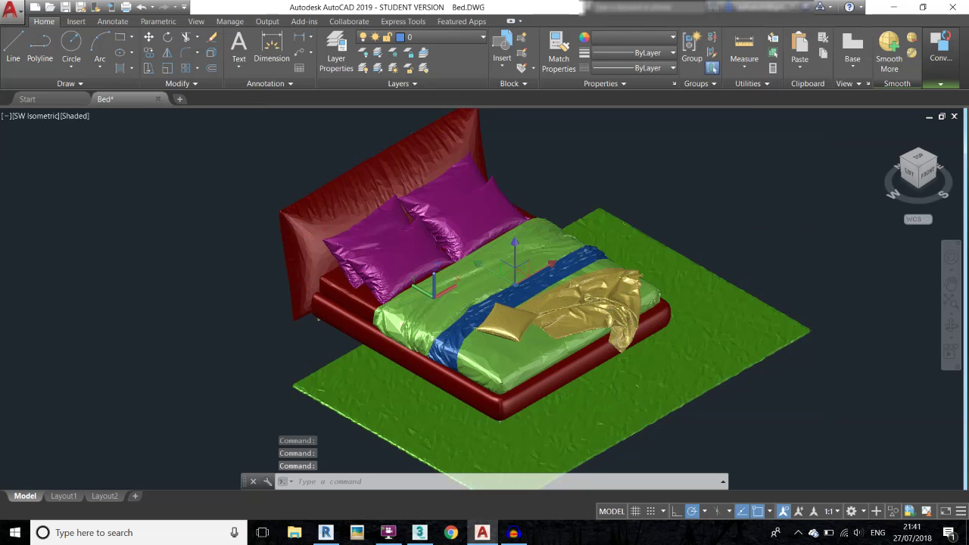
pyautogui.press('Escape')
pyautogui.press('Escape')
pyautogui.press('Escape')
# Check whether the two front pillows and one rear pillow can be selected as separate objects.
pyautogui.scroll(2, 579, 293)
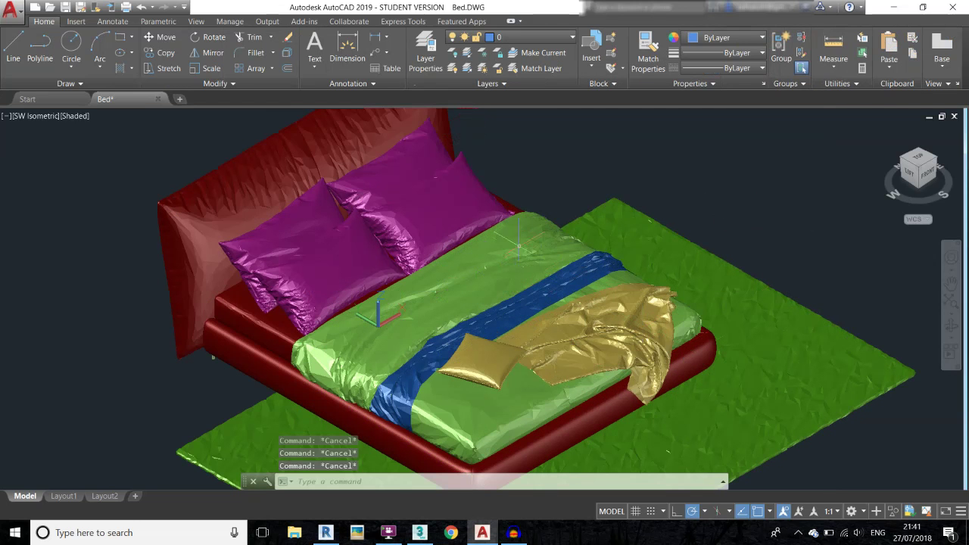
pyautogui.click(424, 220)
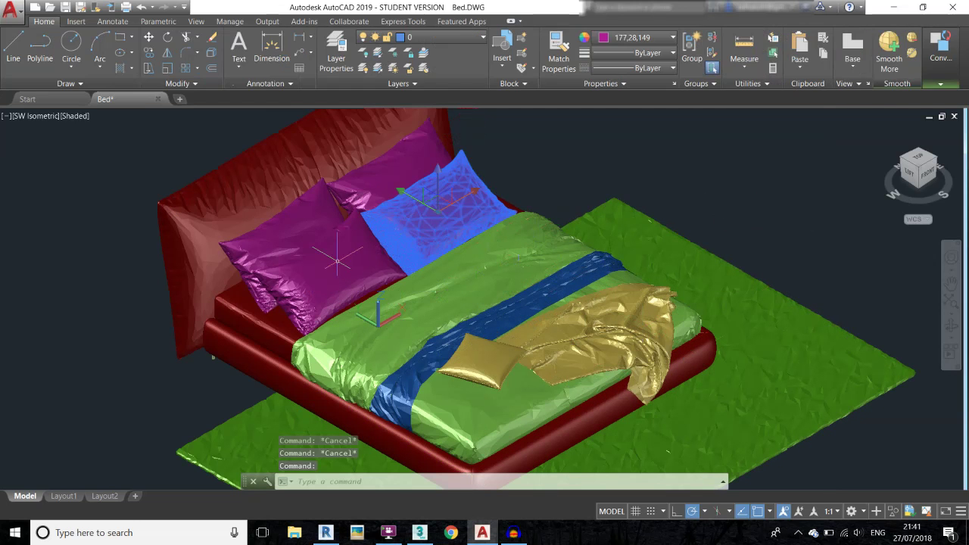
pyautogui.click(337, 254)
pyautogui.click(331, 184)
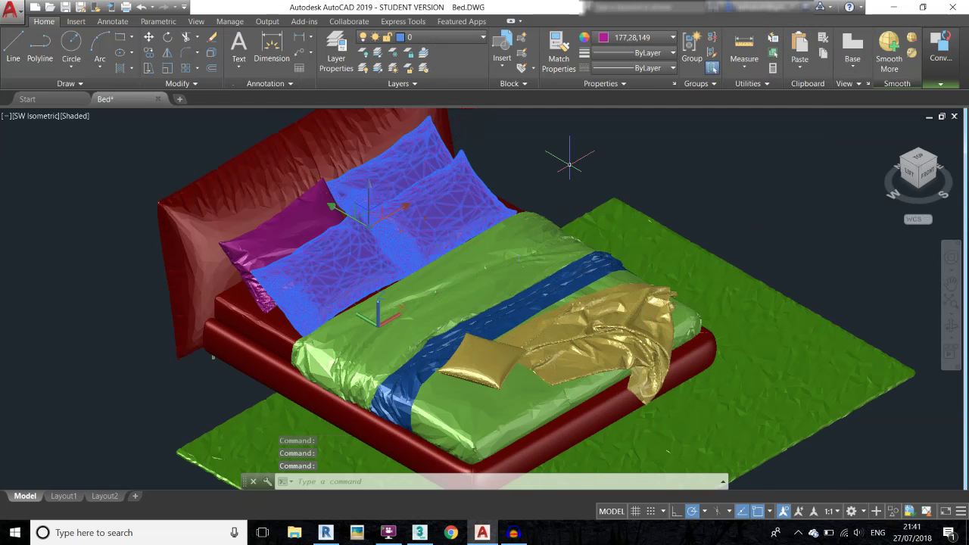
pyautogui.press('Escape')
pyautogui.press('Escape')
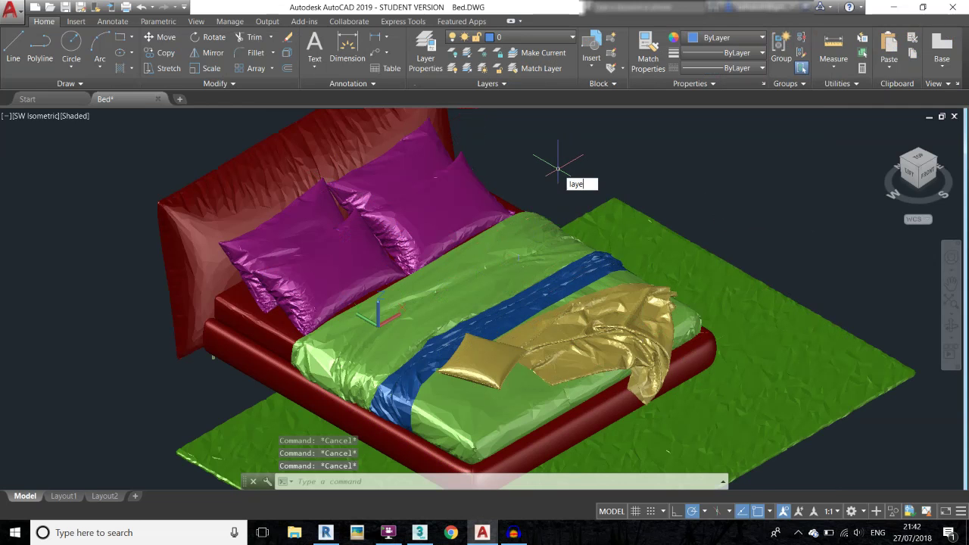
# Open the layer properties manager, unlock the ASHADE layer and create new layers named Pillow 1 and Pillow 2.
pyautogui.press('Return')
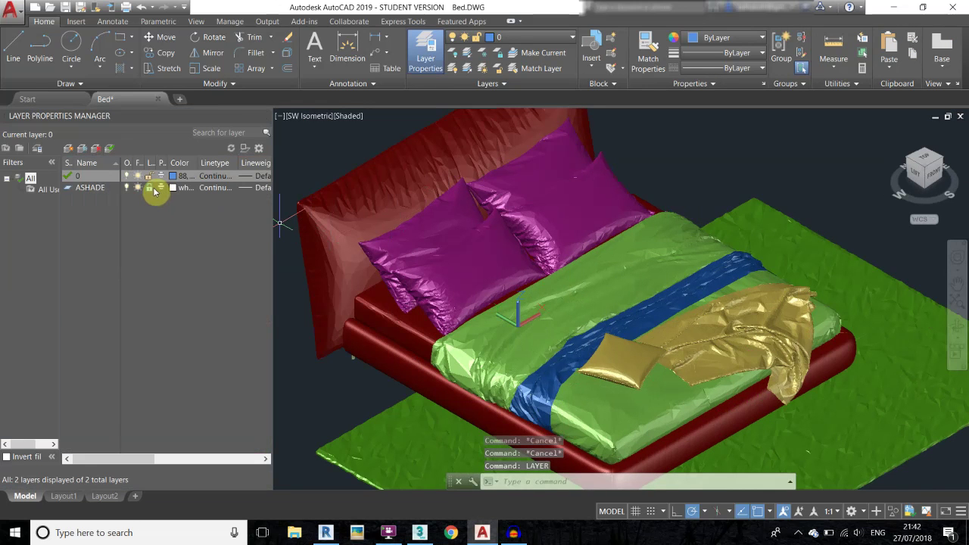
pyautogui.click(151, 189)
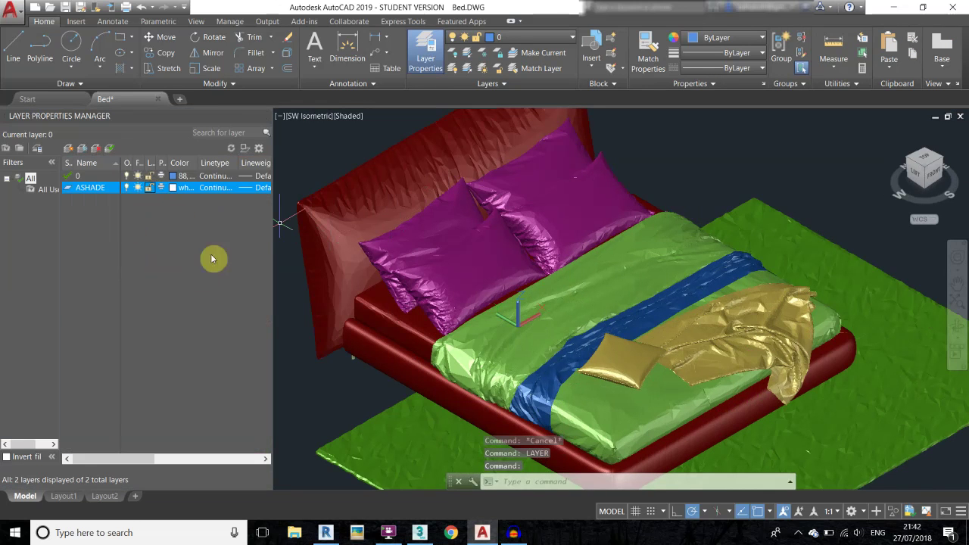
pyautogui.click(67, 150)
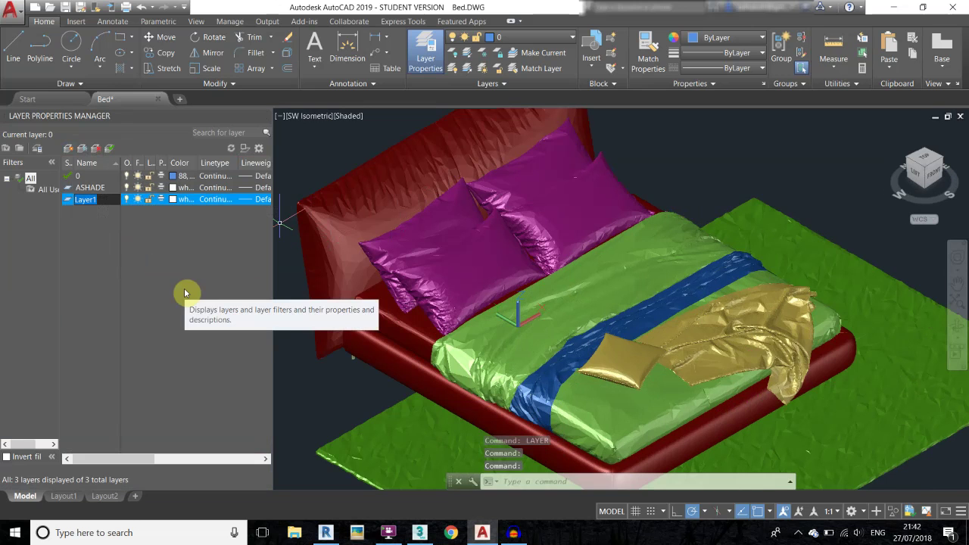
pyautogui.write('Pillow 1')
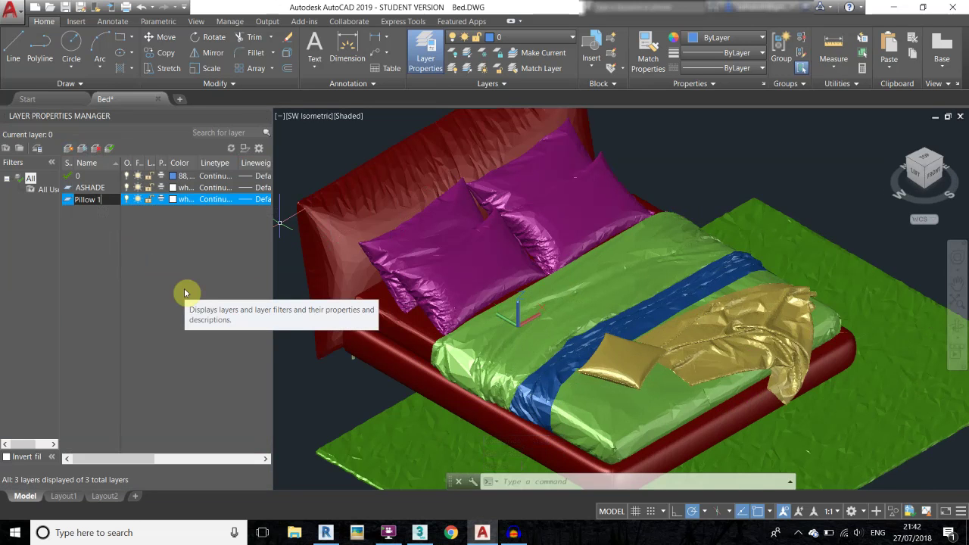
pyautogui.press('Return')
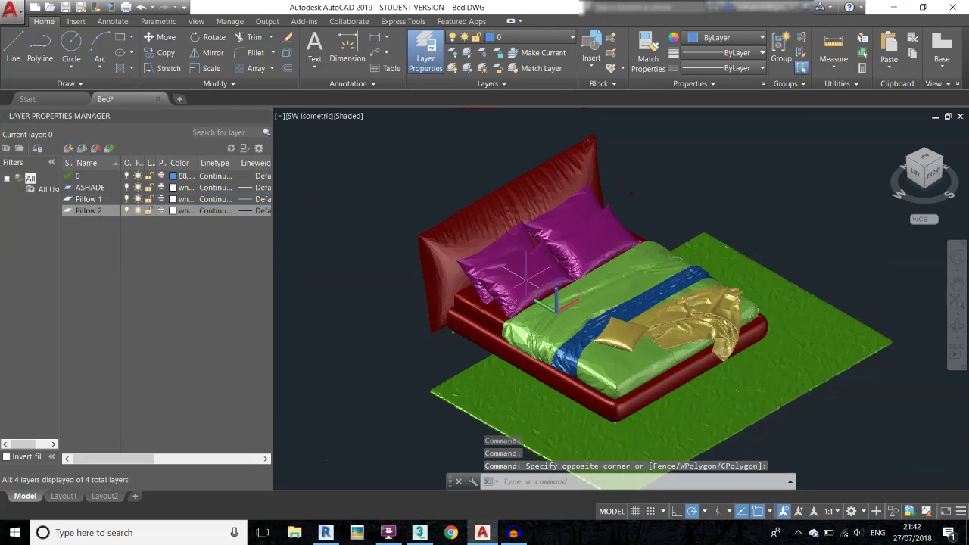
pyautogui.click(526, 280)
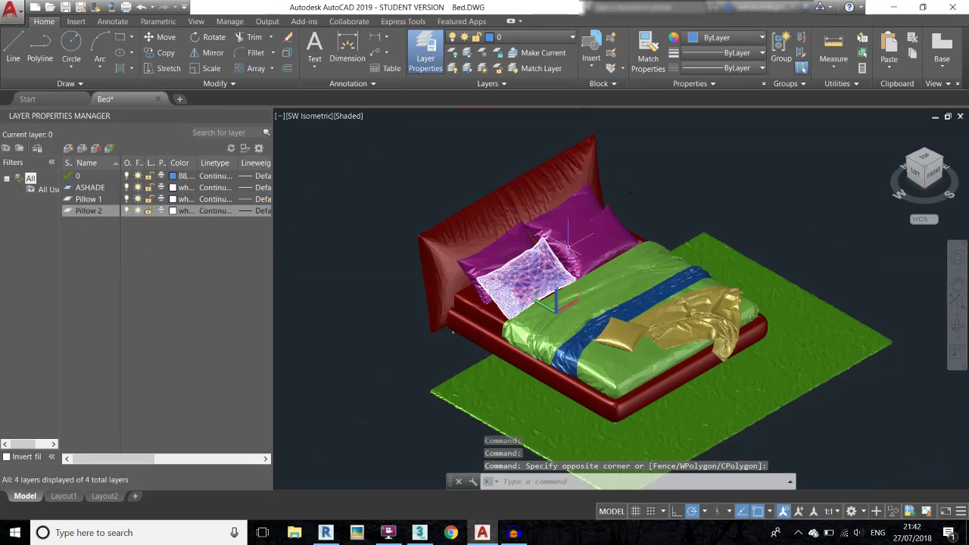
# Create further layers named Mattress, Blanket, Cushion, Base, Legs and Carpet.
pyautogui.click(68, 149)
pyautogui.write('Mattress')
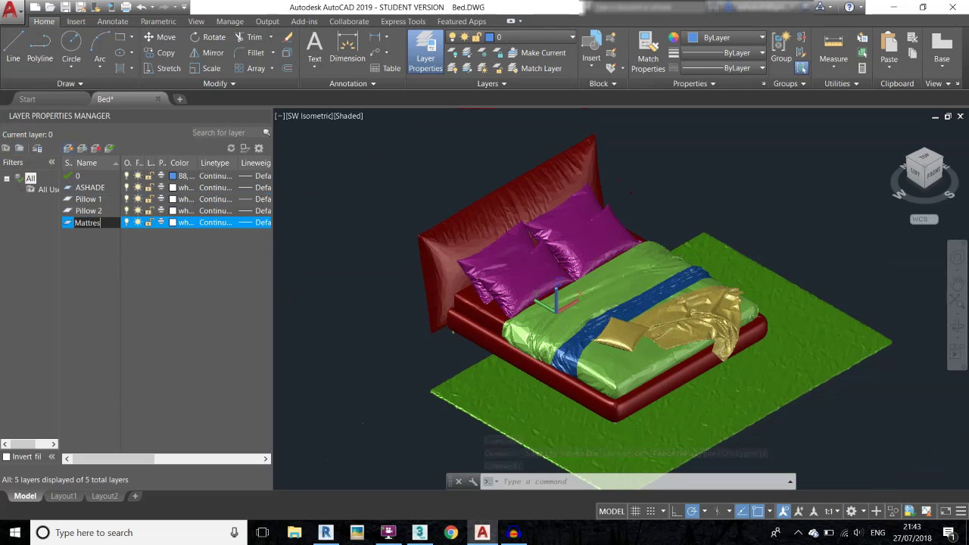
pyautogui.click(67, 151)
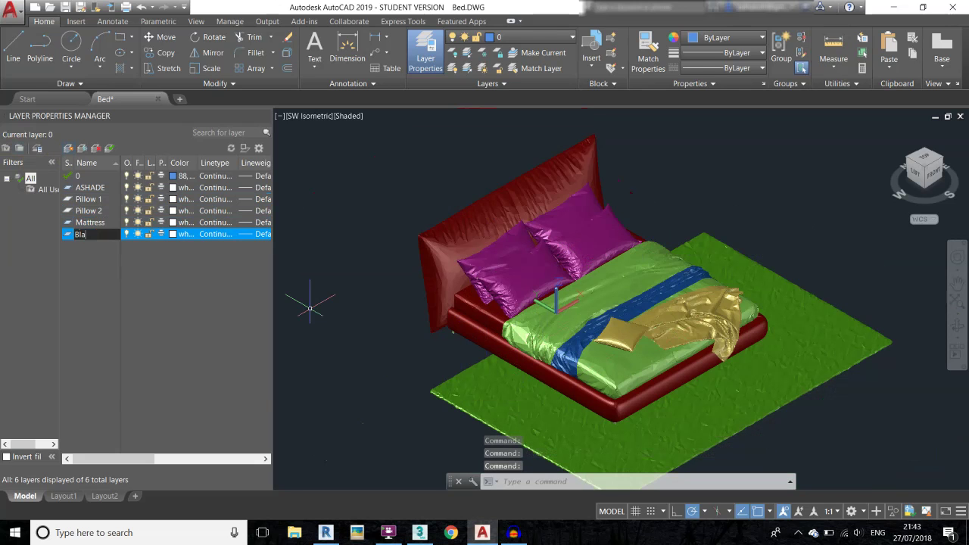
pyautogui.write('Blanket')
pyautogui.click(68, 151)
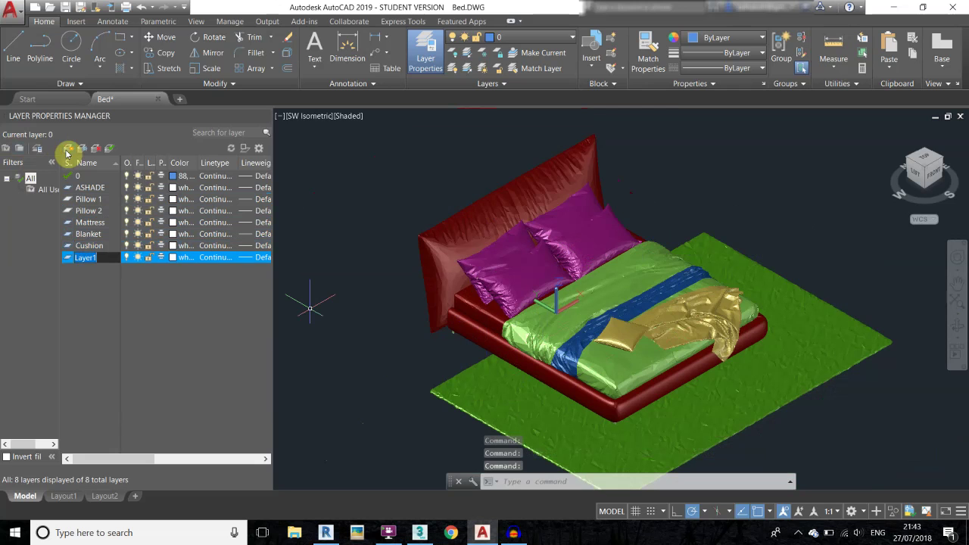
pyautogui.click(68, 151)
pyautogui.write('Legs')
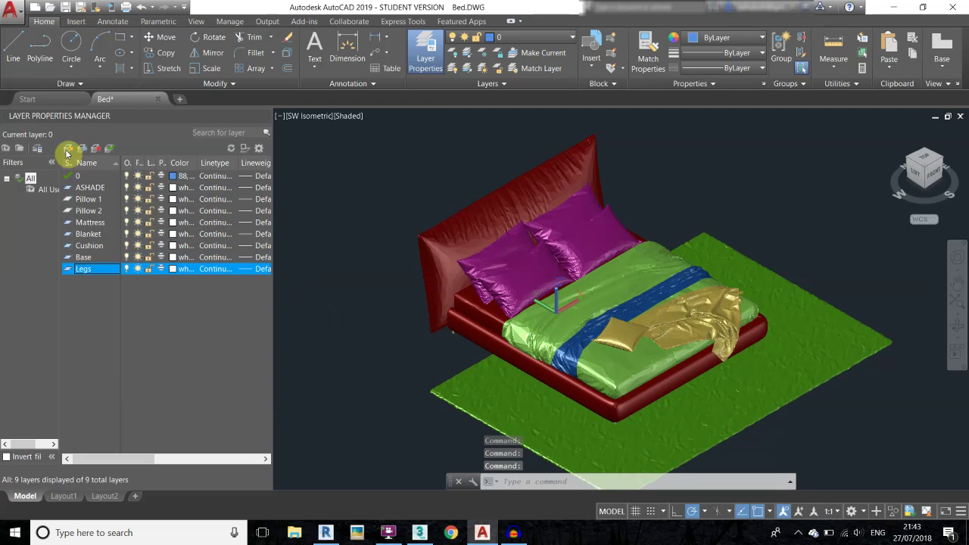
pyautogui.click(68, 151)
pyautogui.write('Carpet')
pyautogui.press('Return')
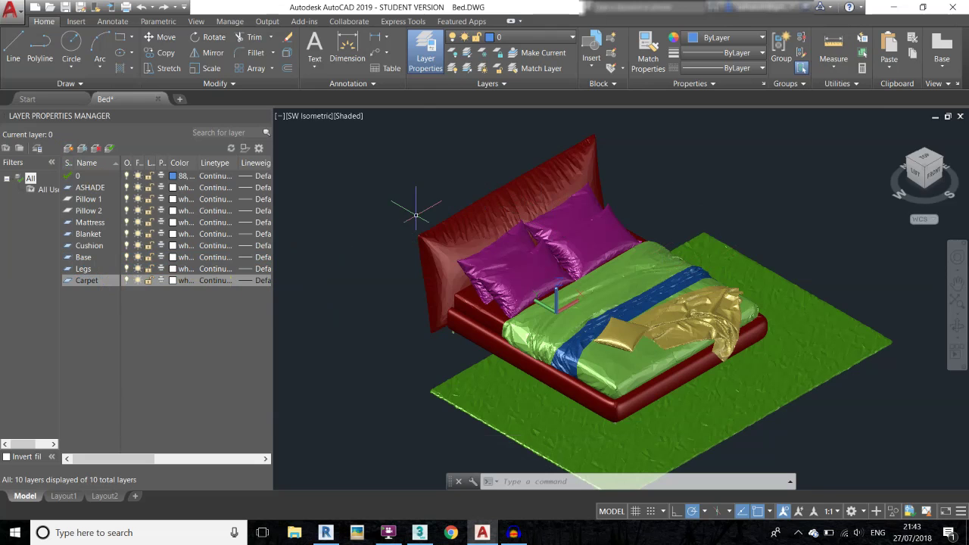
# Move the dark red headboard and bed frame to the Base layer.
pyautogui.click(471, 334)
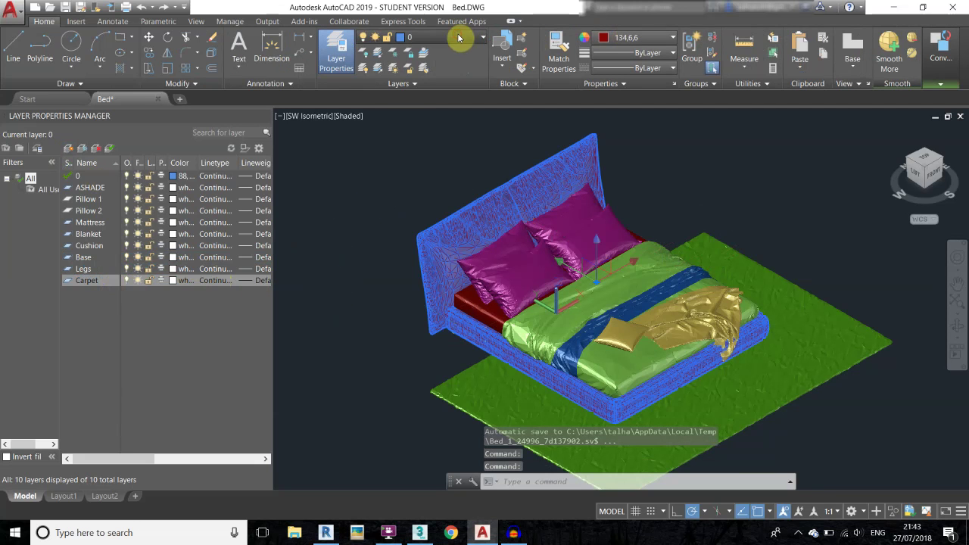
pyautogui.click(459, 36)
pyautogui.click(410, 83)
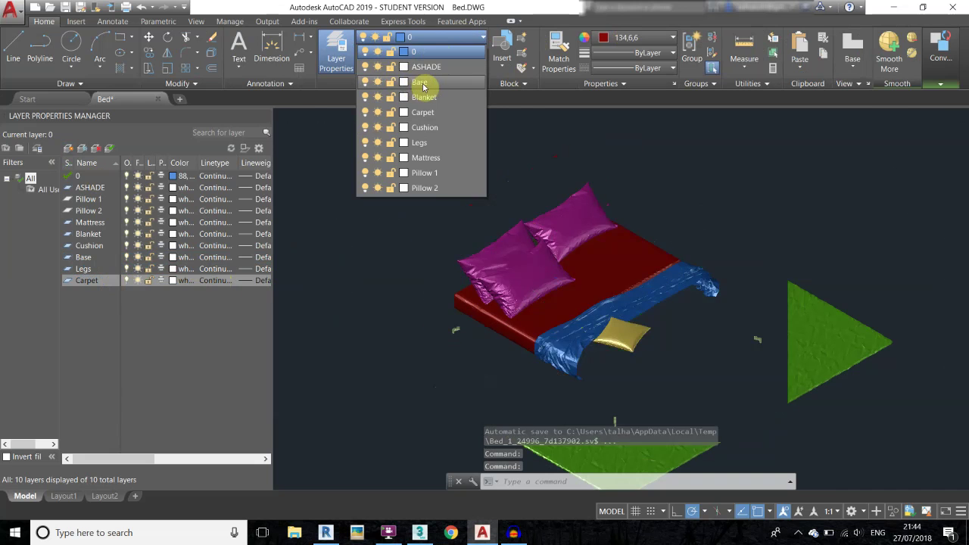
# Turn off the ASHADE, Pillow 1, Pillow 2, Mattress, Blanket, Cushion, Base, Legs and Carpet layers.
pyautogui.click(128, 188)
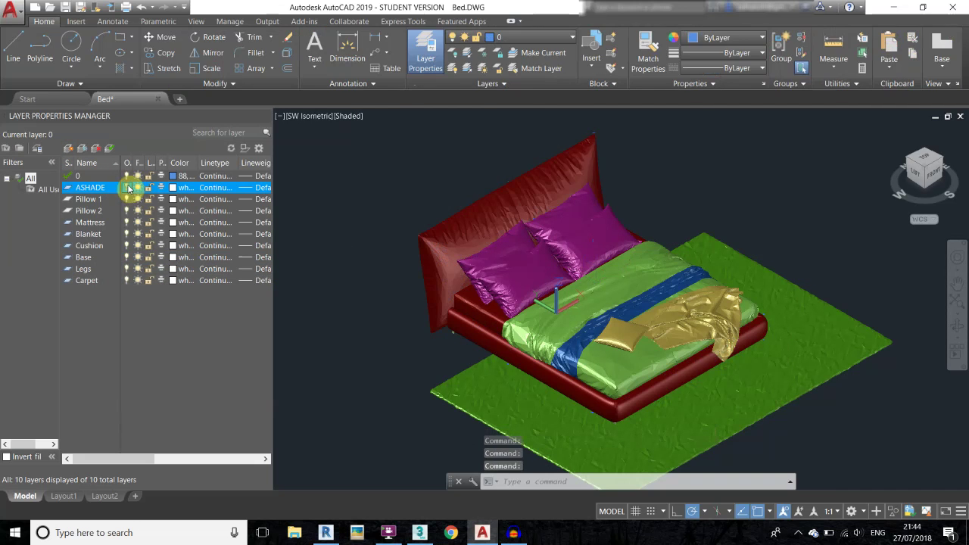
pyautogui.click(127, 200)
pyautogui.click(129, 211)
pyautogui.click(129, 222)
pyautogui.click(130, 234)
pyautogui.click(131, 246)
pyautogui.click(127, 269)
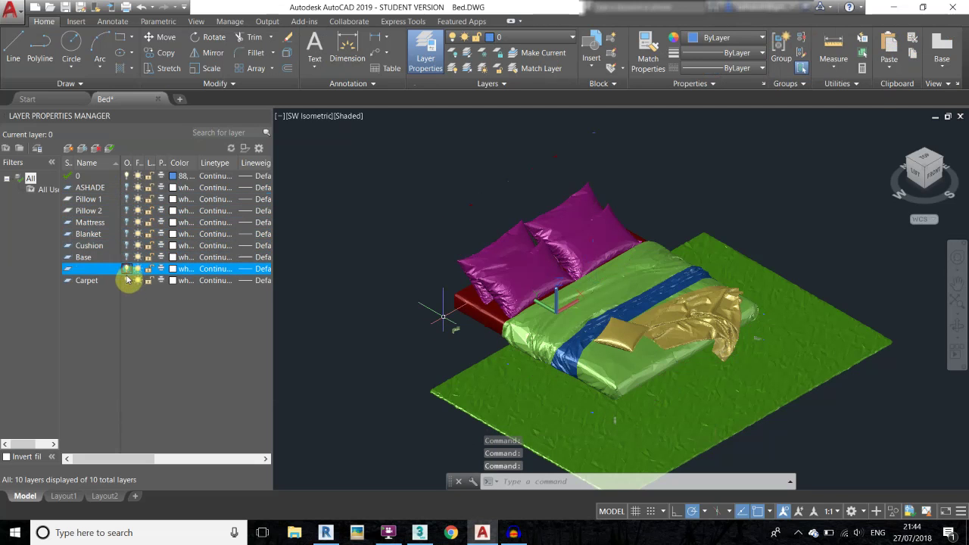
pyautogui.click(134, 281)
# Move the two front pillows to the Pillow 1 layer and dismiss the turned-off layer notice.
pyautogui.click(397, 221)
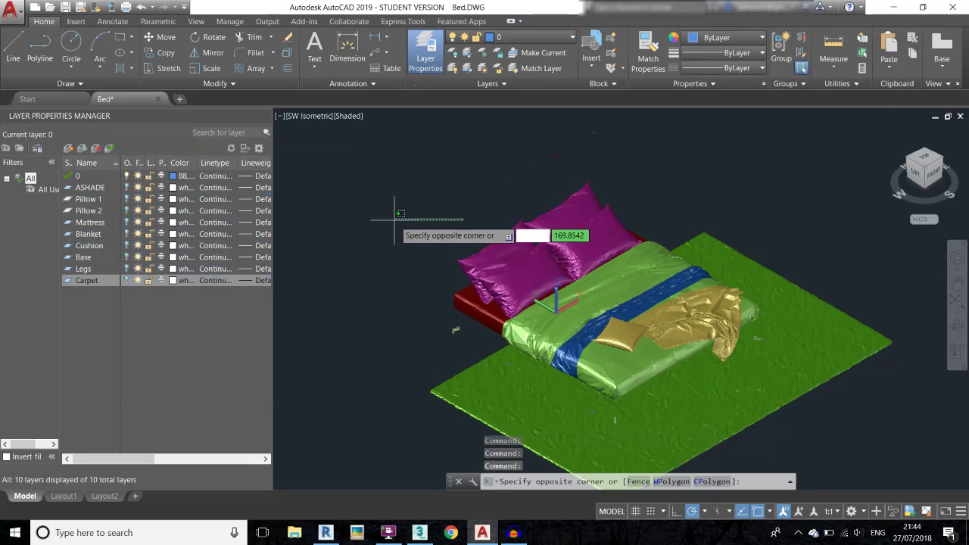
pyautogui.scroll(2, 511, 325)
pyautogui.click(515, 276)
pyautogui.click(639, 193)
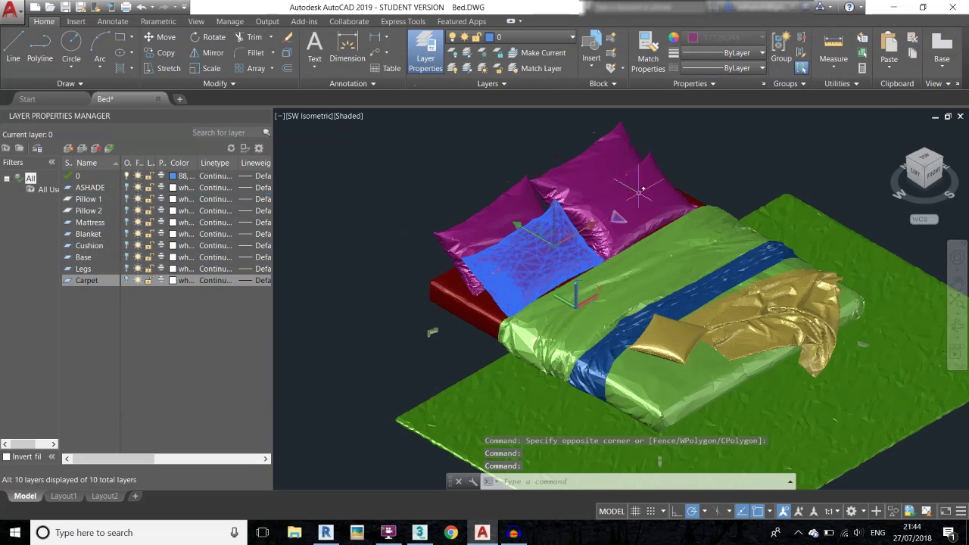
pyautogui.click(455, 37)
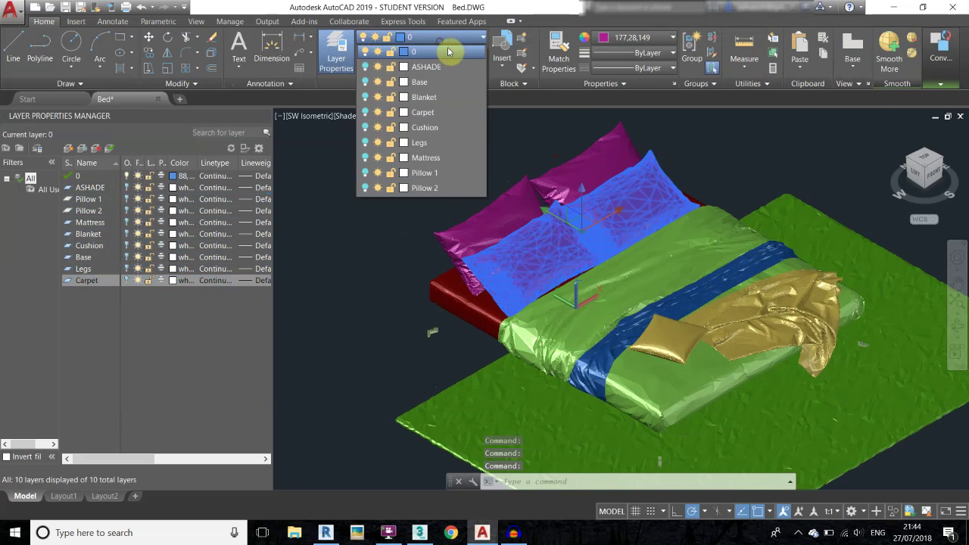
pyautogui.click(424, 173)
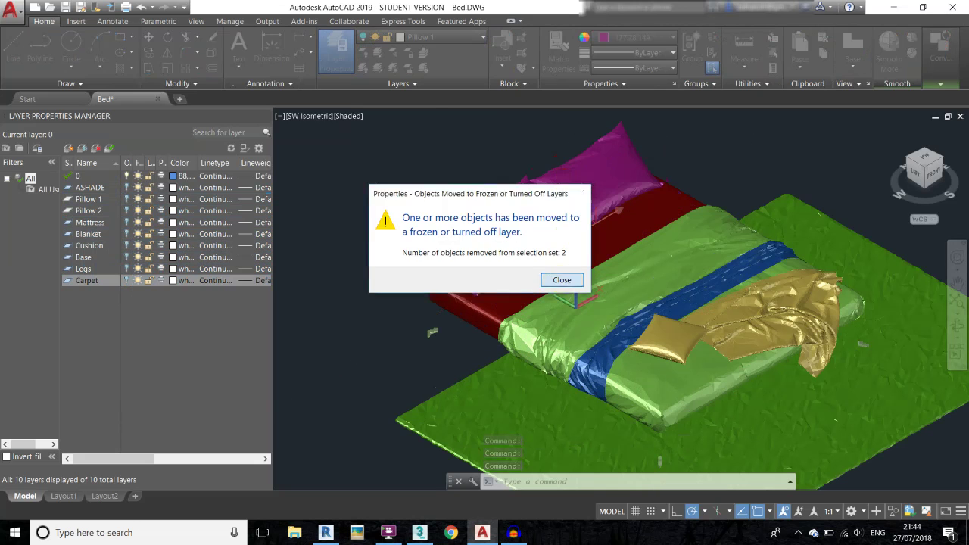
pyautogui.click(558, 278)
# Move the two rear pillows to the Pillow 2 layer and dismiss the notice.
pyautogui.click(421, 38)
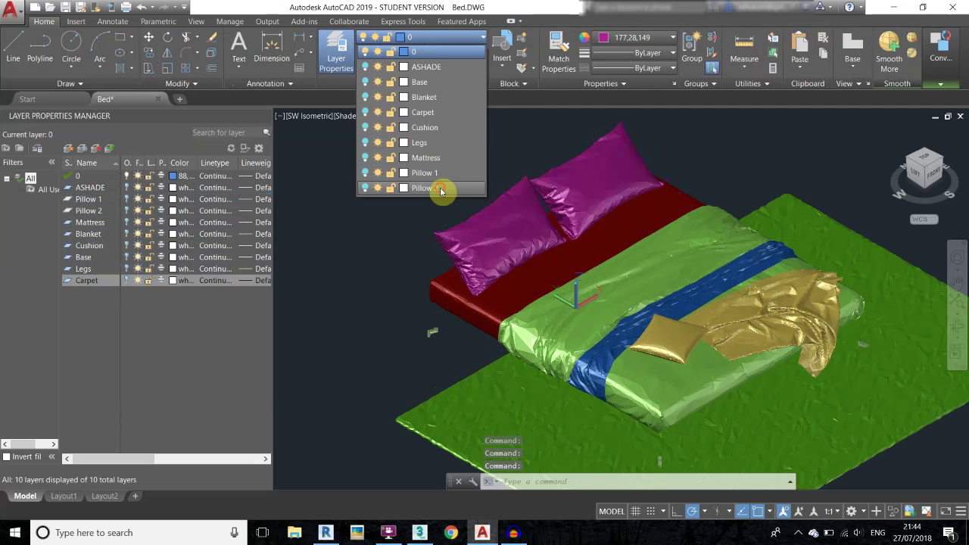
pyautogui.click(444, 190)
pyautogui.click(564, 281)
# Move the dark red mattress to the Mattress layer and dismiss the notice.
pyautogui.click(411, 203)
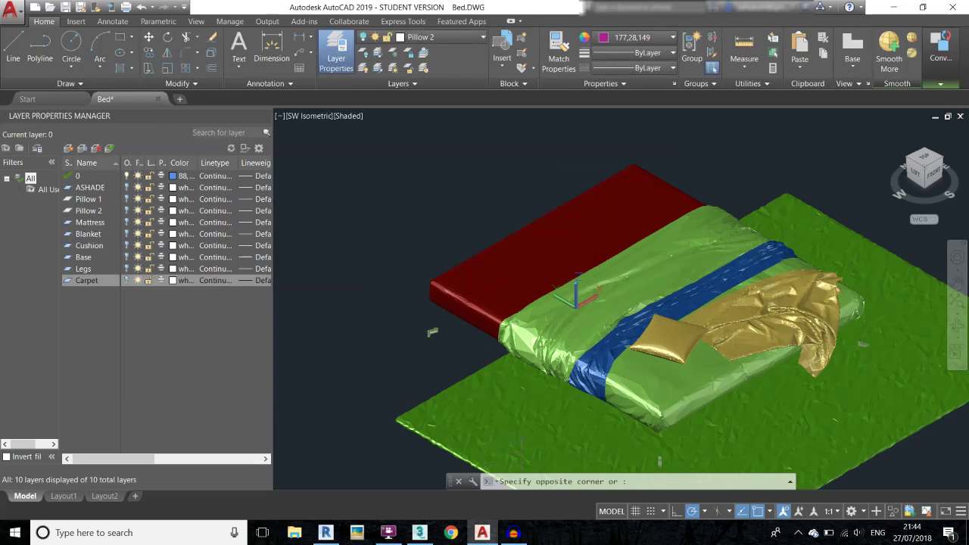
pyautogui.scroll(-1, 410, 202)
pyautogui.click(409, 214)
pyautogui.click(454, 239)
pyautogui.click(442, 41)
pyautogui.click(443, 40)
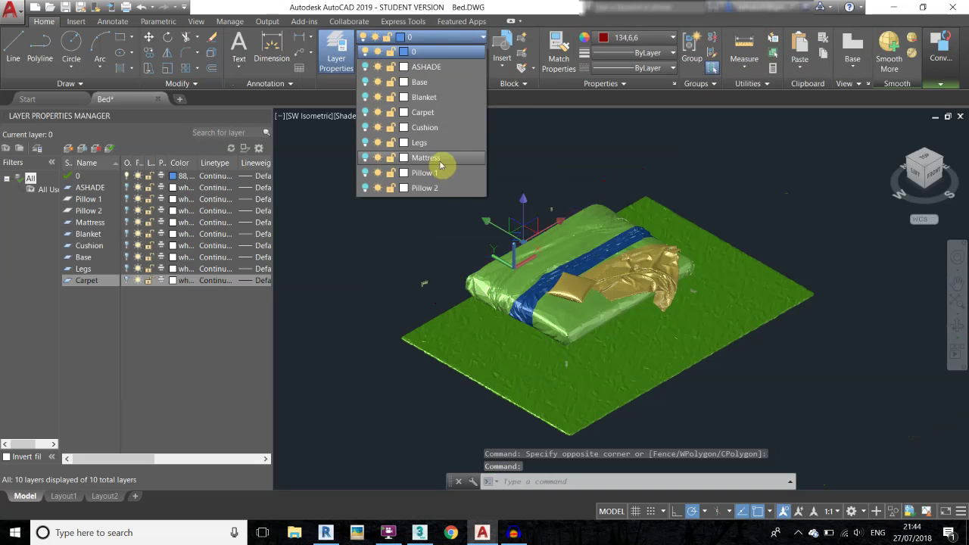
pyautogui.click(439, 160)
pyautogui.click(566, 281)
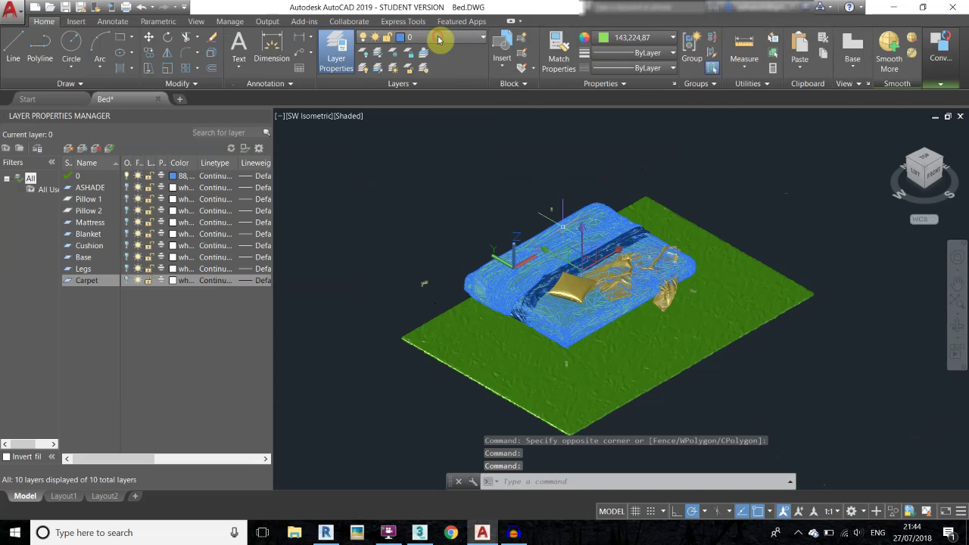
# Move the light green bed cover to the Blanket layer and dismiss the notice.
pyautogui.click(437, 37)
pyautogui.click(424, 97)
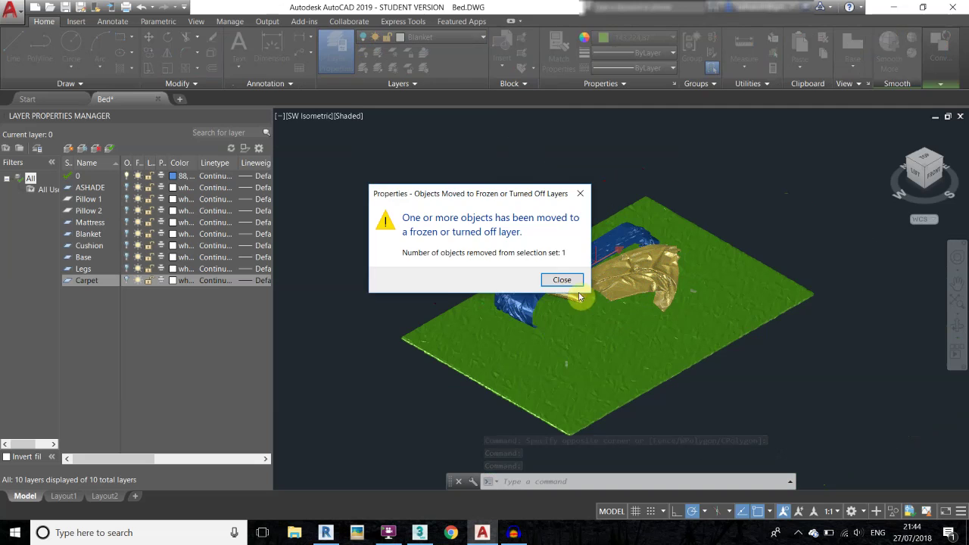
pyautogui.click(566, 280)
# Create two additional layers named Sheet and Cloth for the remaining fabric pieces.
pyautogui.scroll(3, 432, 186)
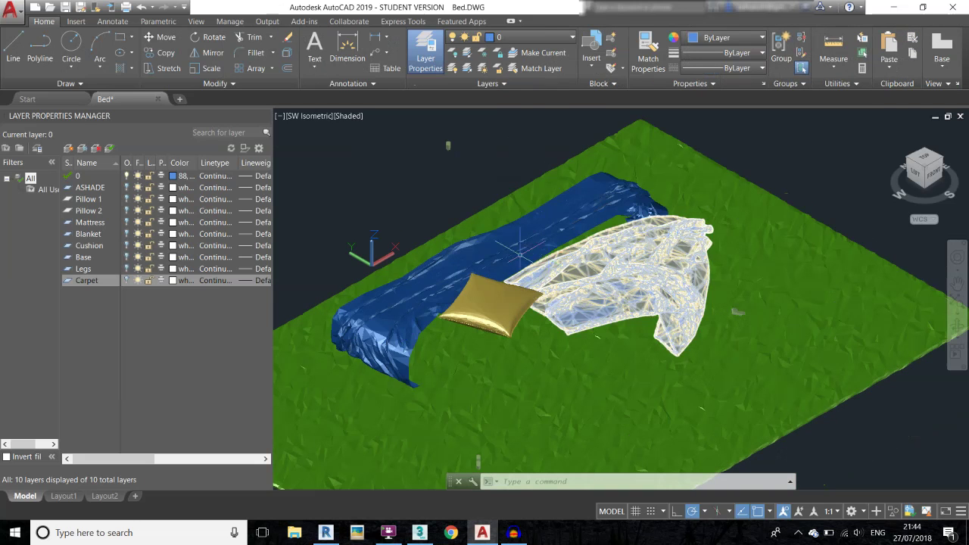
pyautogui.click(69, 149)
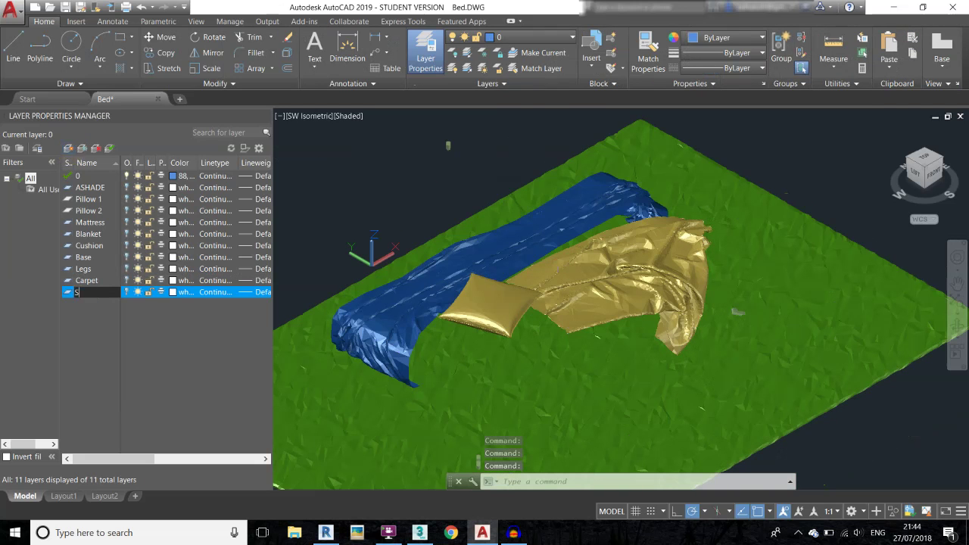
pyautogui.write('C')
pyautogui.press('Return')
pyautogui.press('Return')
# Move the gold throw to the Cloth layer and the blue bed runner to the Sheet layer.
pyautogui.click(533, 35)
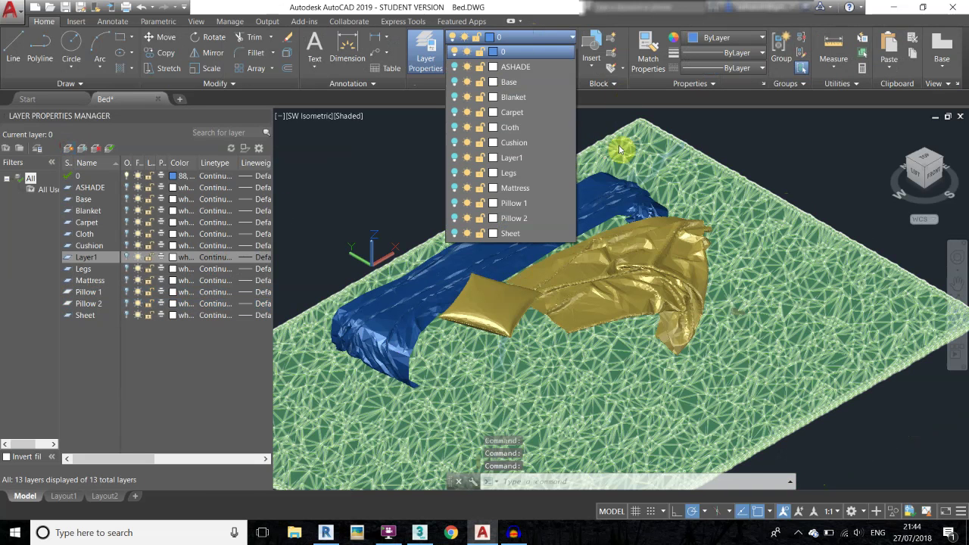
pyautogui.click(526, 126)
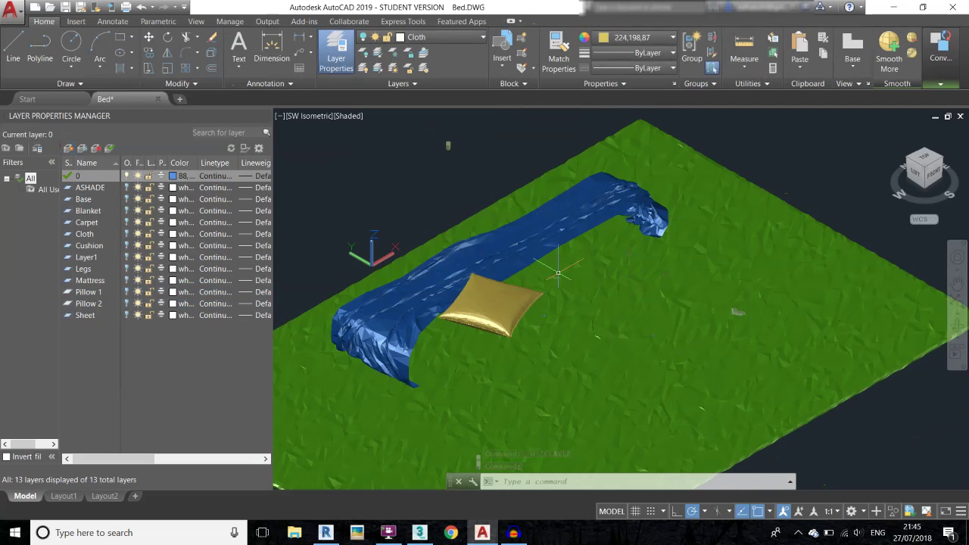
pyautogui.click(551, 244)
pyautogui.click(454, 36)
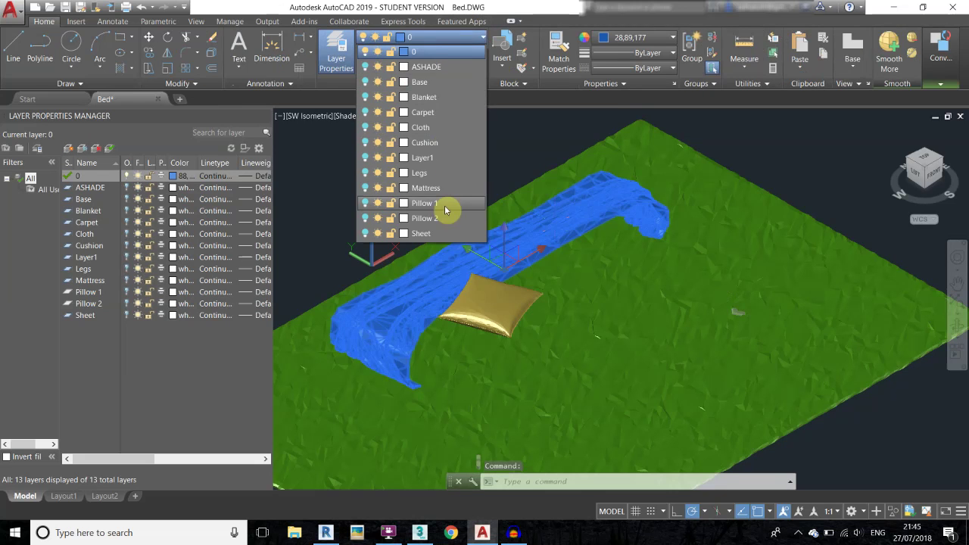
pyautogui.click(421, 233)
pyautogui.click(558, 281)
pyautogui.scroll(-3, 530, 250)
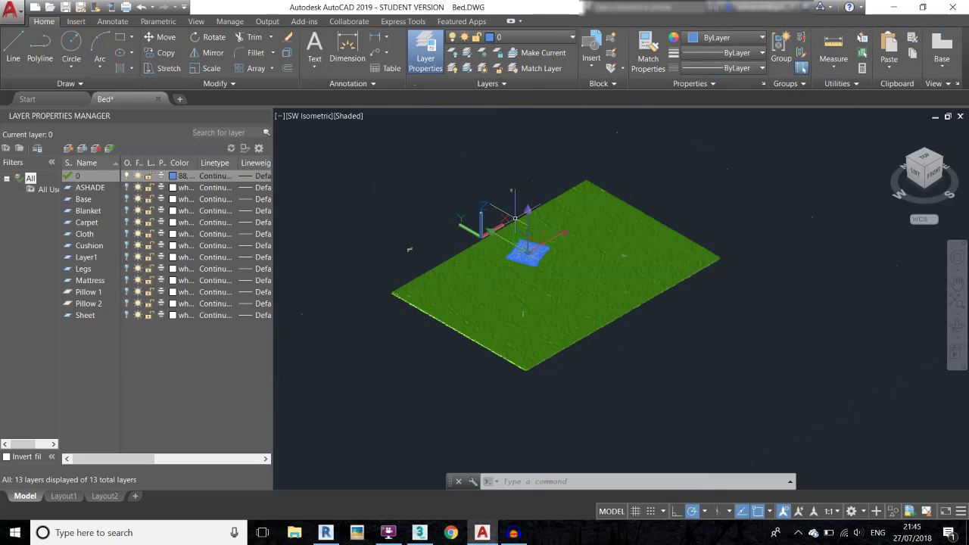
# Move the gold cushion to the Cushion layer and the green carpet to the Carpet layer, dismissing the notices.
pyautogui.click(439, 36)
pyautogui.click(438, 143)
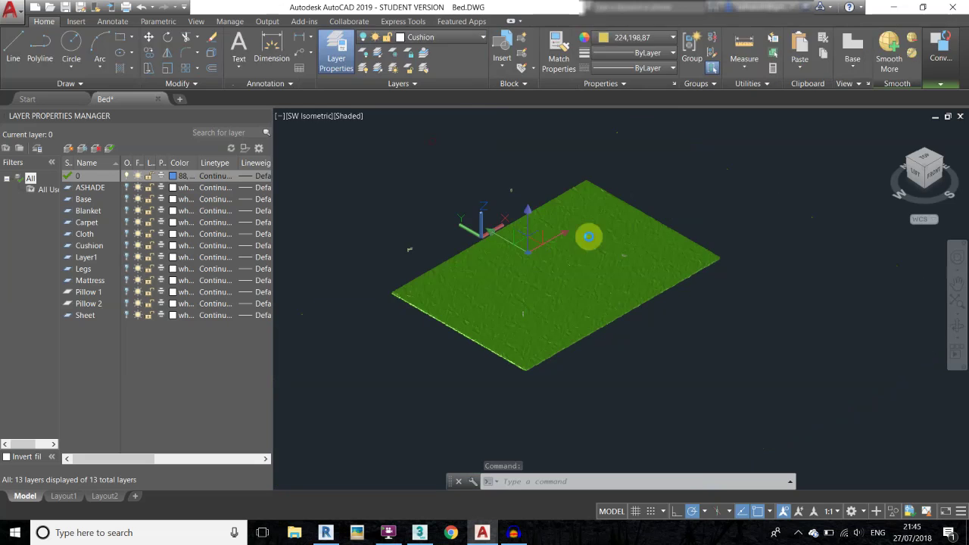
pyautogui.click(558, 279)
pyautogui.click(440, 36)
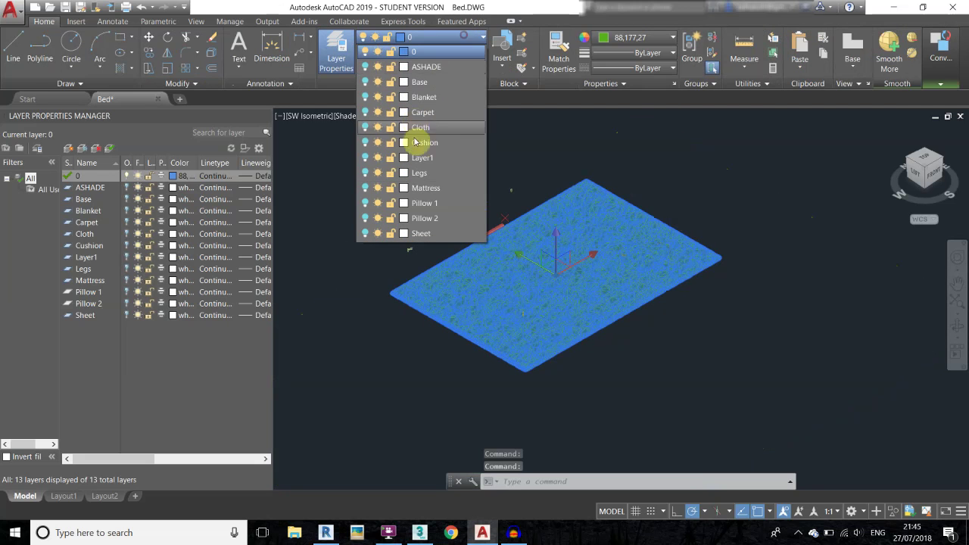
pyautogui.click(421, 127)
pyautogui.click(558, 281)
# Select the four remaining bed legs together, move them to the Legs layer and dismiss the notice.
pyautogui.click(718, 151)
pyautogui.click(400, 331)
pyautogui.click(414, 38)
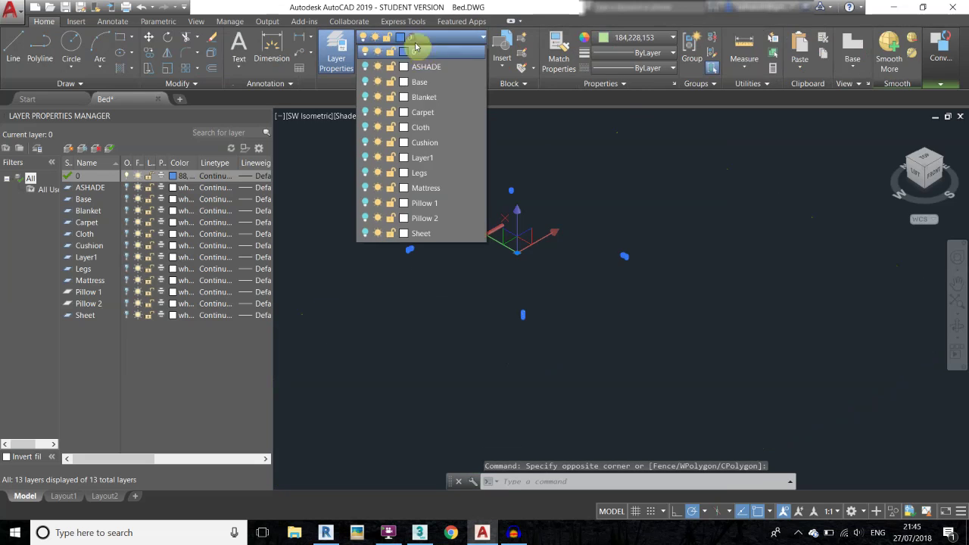
pyautogui.click(422, 158)
pyautogui.click(562, 281)
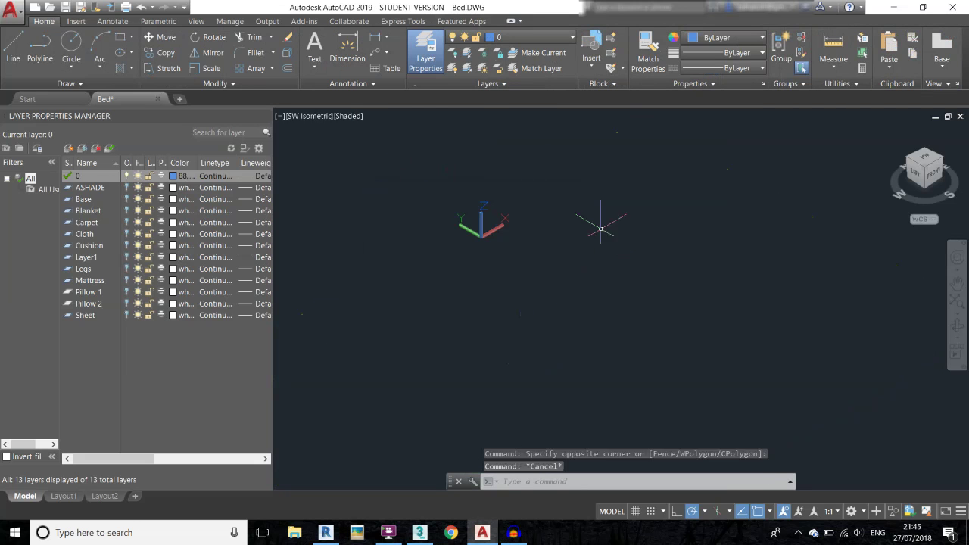
pyautogui.press('Escape')
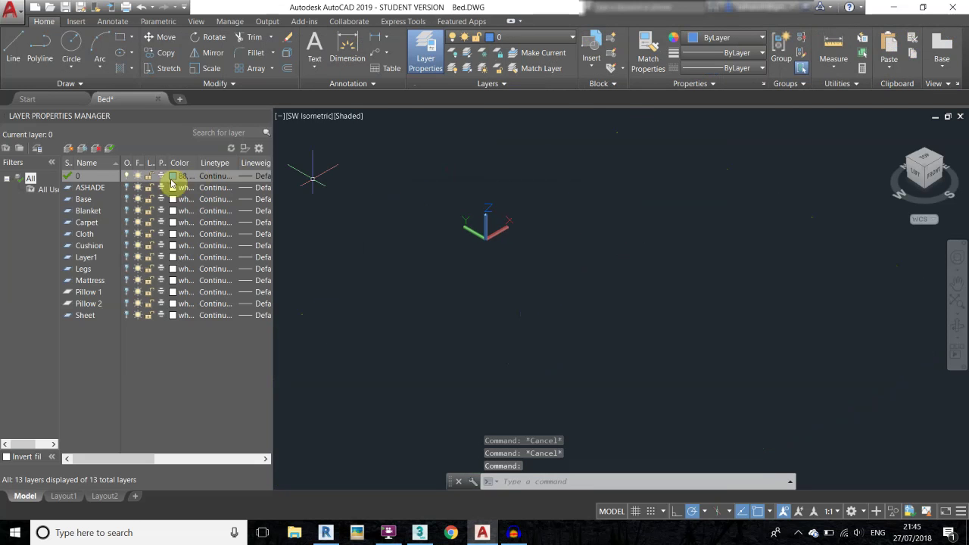
# Turn all the hidden layers back on, from ASHADE and Base through Sheet, so the whole bed is displayed.
pyautogui.click(124, 187)
pyautogui.click(127, 199)
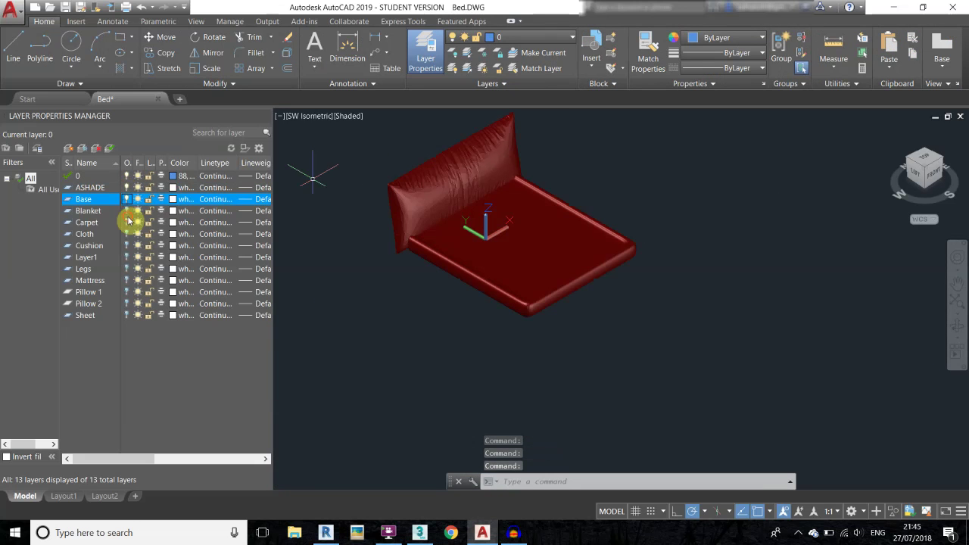
pyautogui.click(126, 222)
pyautogui.click(126, 211)
pyautogui.click(126, 234)
pyautogui.click(126, 245)
pyautogui.click(126, 258)
pyautogui.click(126, 269)
pyautogui.click(126, 280)
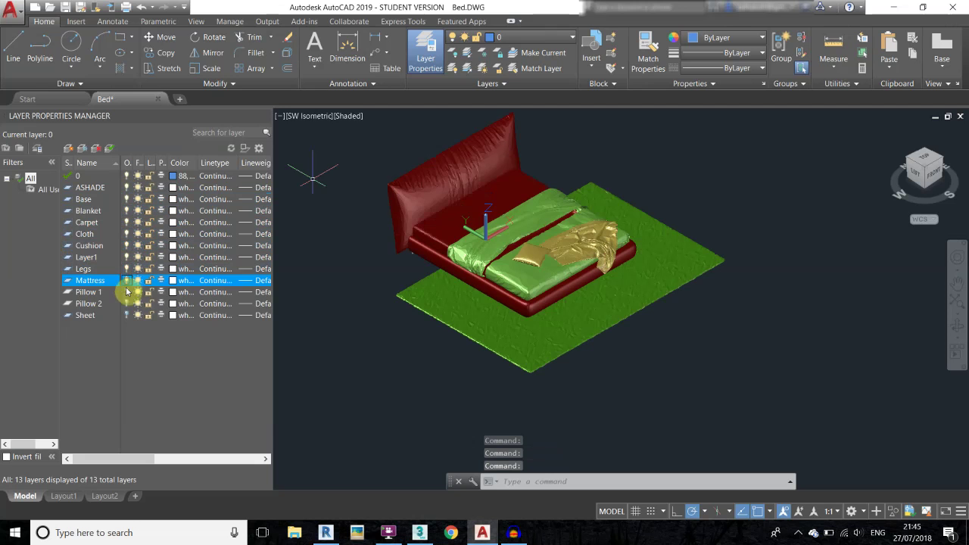
pyautogui.click(127, 292)
pyautogui.click(127, 304)
pyautogui.click(127, 315)
pyautogui.click(390, 309)
pyautogui.click(368, 304)
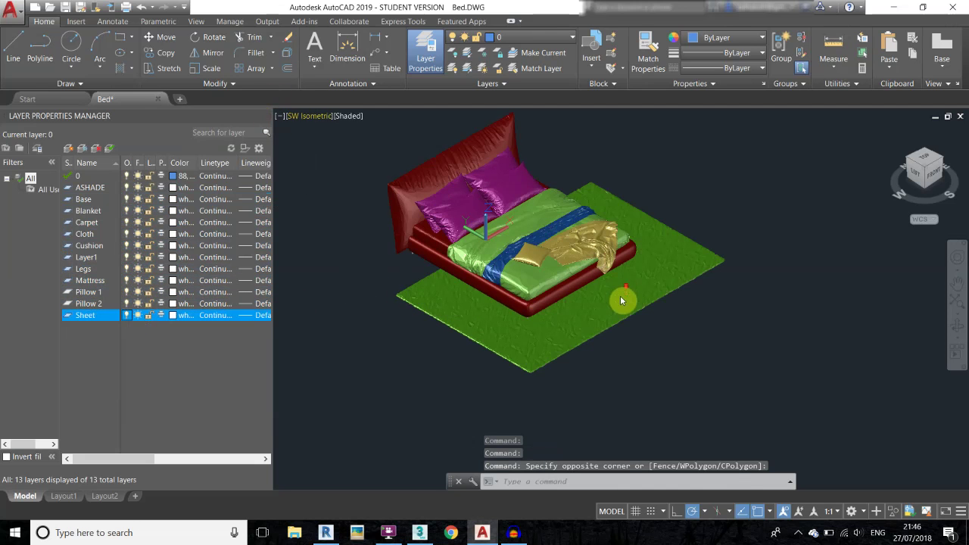
# Close the layer properties manager and cancel the window selection around the bed.
pyautogui.scroll(-4, 278, 163)
pyautogui.moveTo(419, 185); pyautogui.dragTo(481, 247, button='middle')
pyautogui.scroll(5, 411, 267)
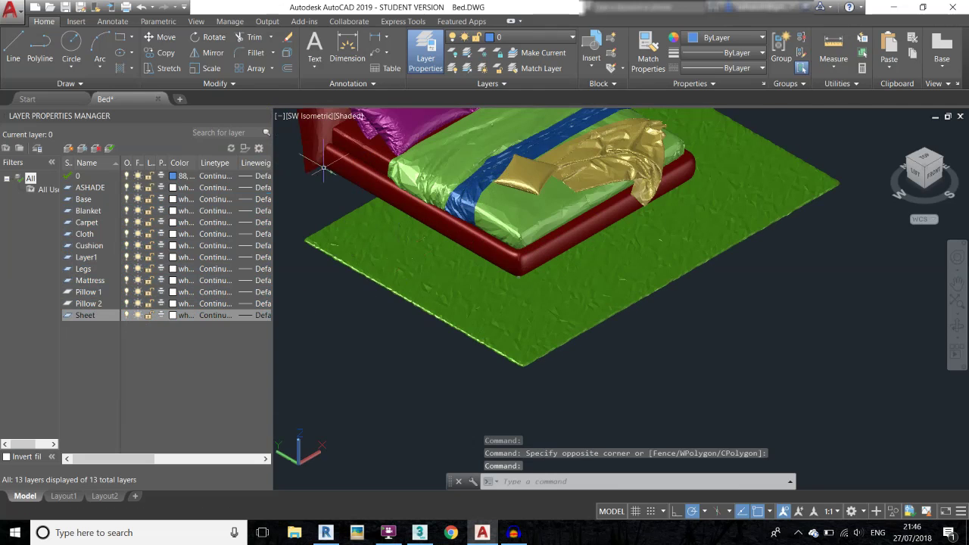
pyautogui.click(263, 116)
pyautogui.scroll(-5, 515, 270)
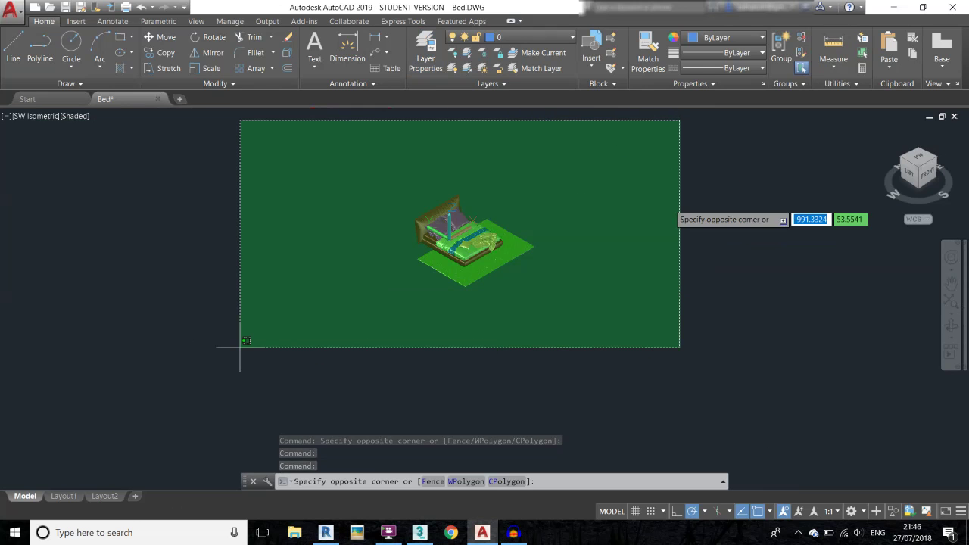
pyautogui.press('Escape')
pyautogui.press('Escape')
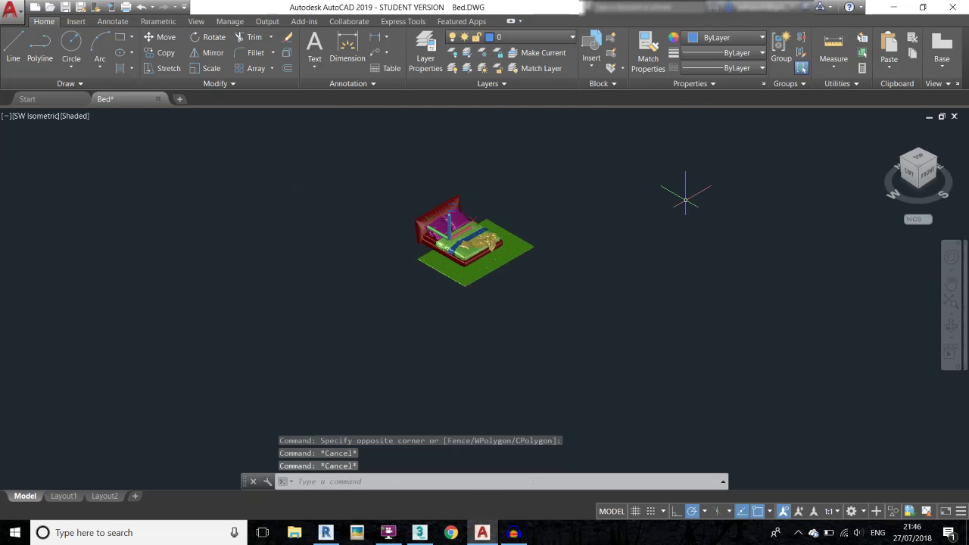
# Set the colour of all objects in the drawing to ByLayer and clear the selection.
pyautogui.hotkey('ctrl', 'a')
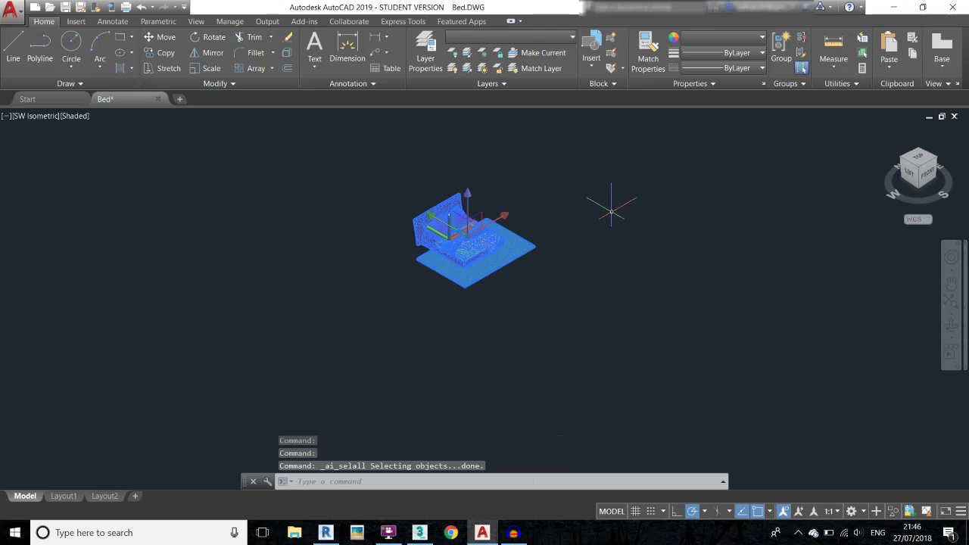
pyautogui.click(713, 38)
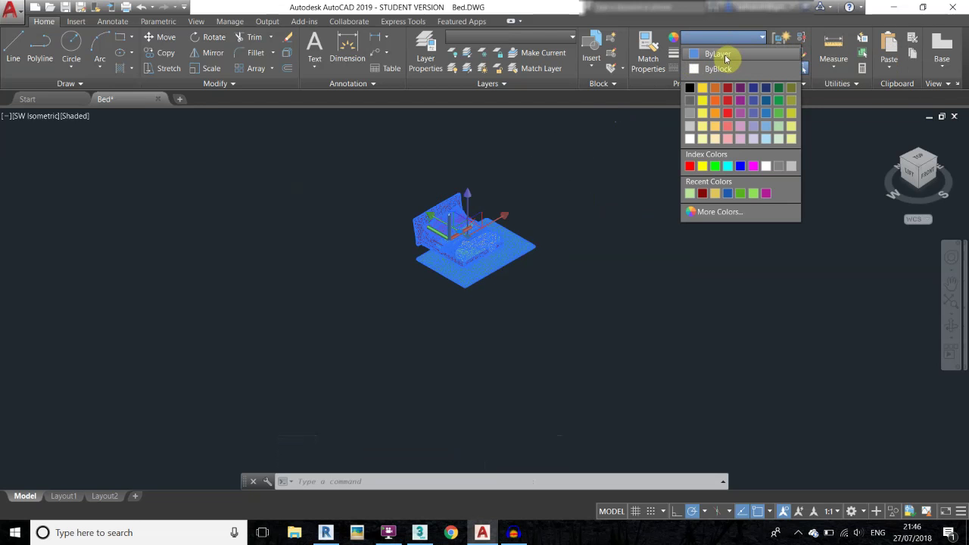
pyautogui.click(721, 59)
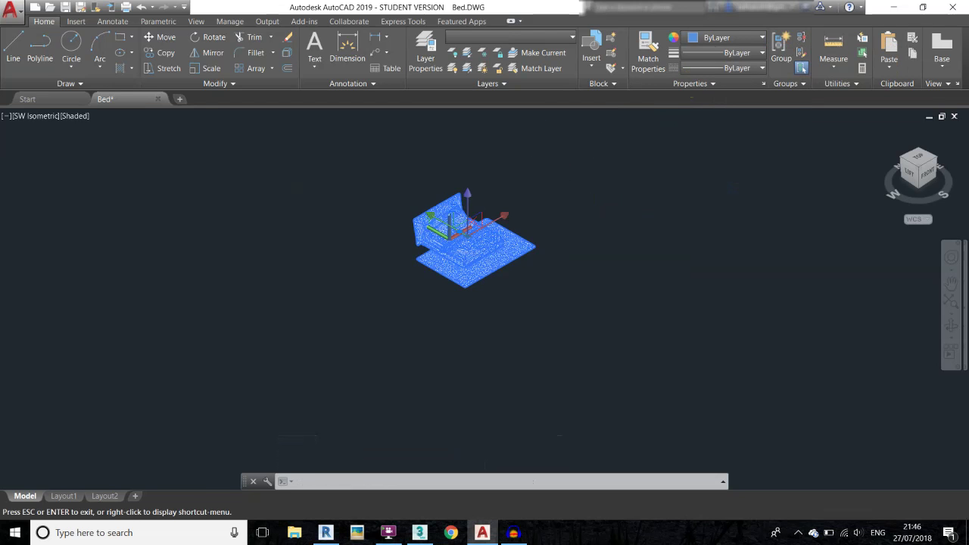
pyautogui.moveTo(551, 193); pyautogui.dragTo(558, 210, button='middle')
pyautogui.press('Escape')
pyautogui.press('Escape')
pyautogui.scroll(6, 510, 212)
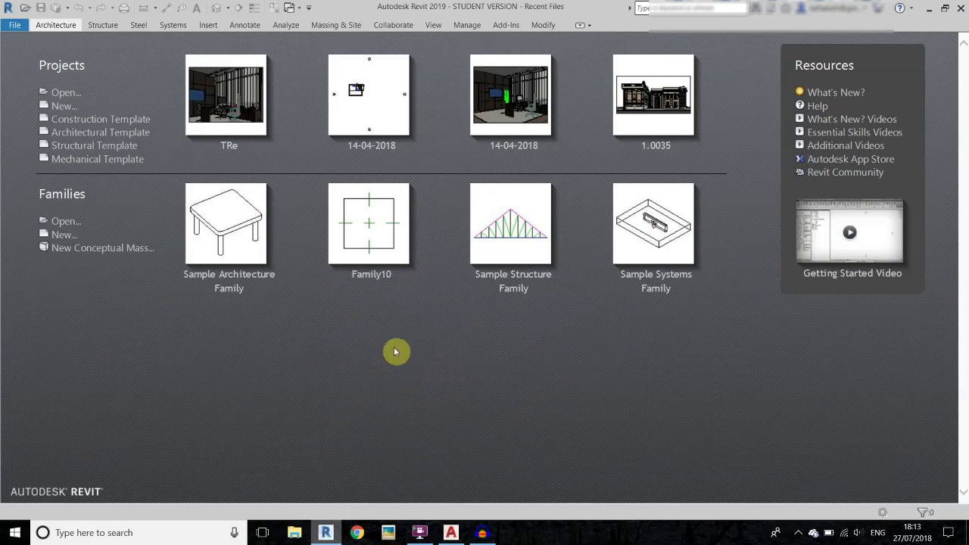
# In Revit, create a new family from the Generic Model.rft template, listing the templates with details, and close the inactive views.
pyautogui.click(62, 241)
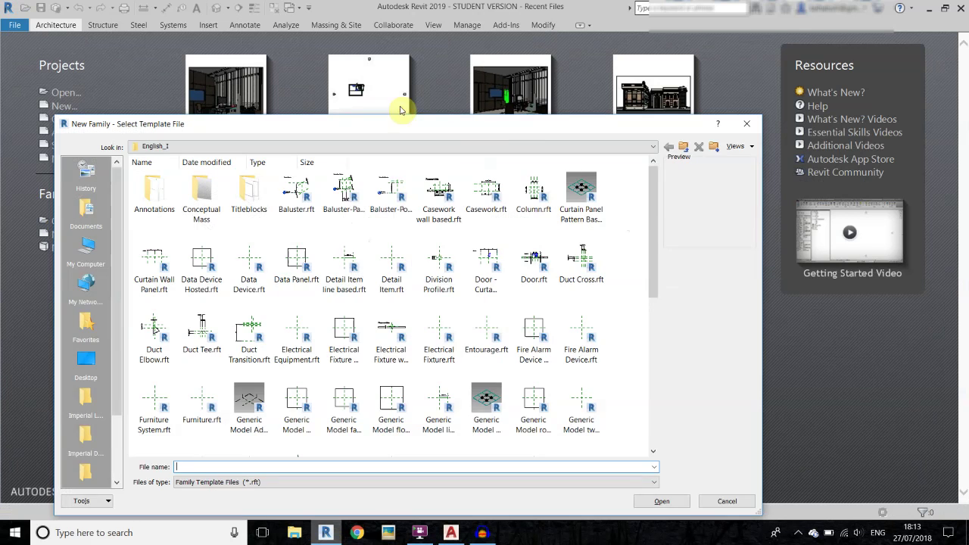
pyautogui.moveTo(480, 135); pyautogui.dragTo(462, 65)
pyautogui.rightClick(616, 179)
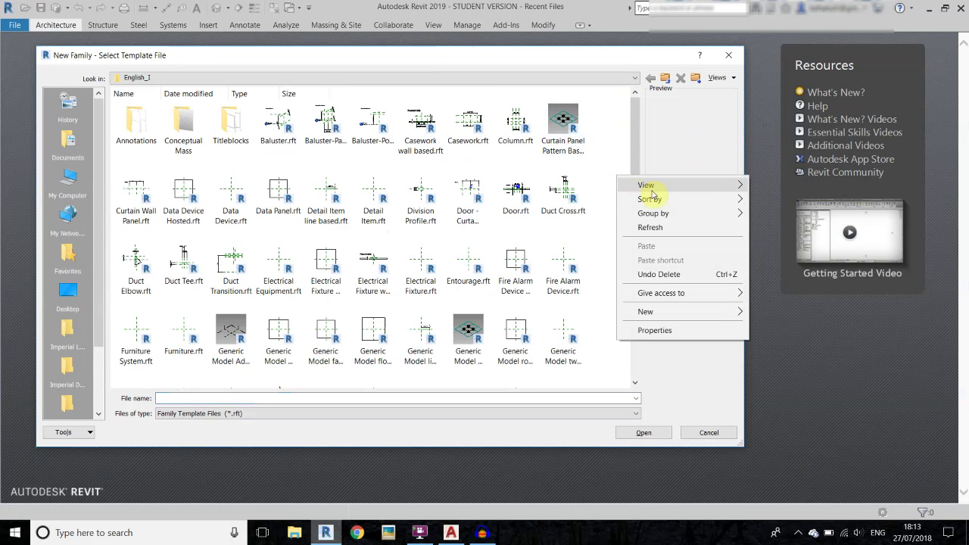
pyautogui.moveTo(661, 201)
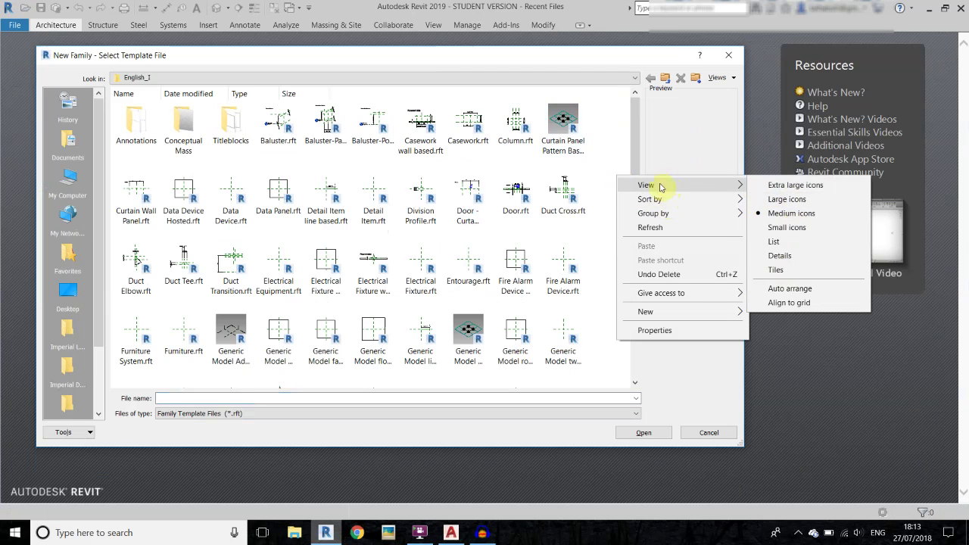
pyautogui.click(801, 255)
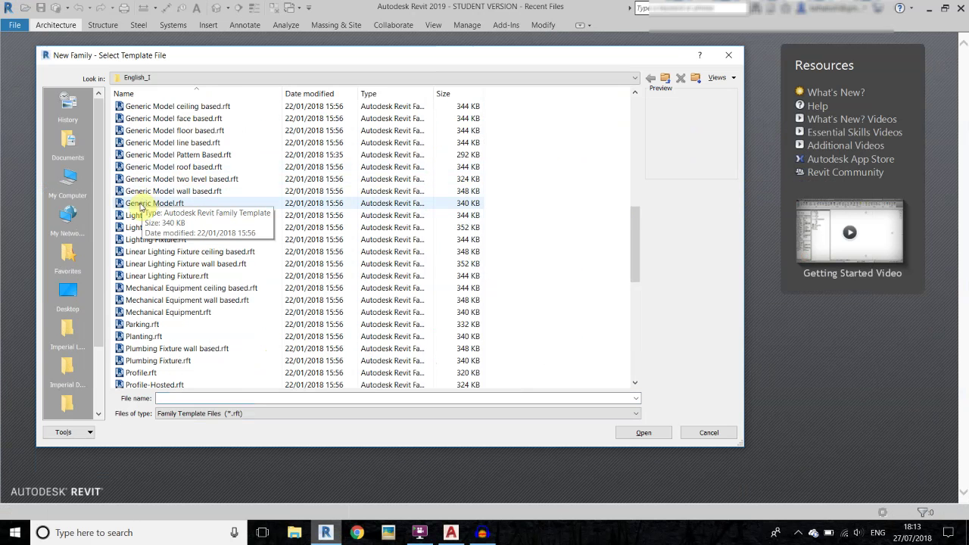
pyautogui.doubleClick(173, 204)
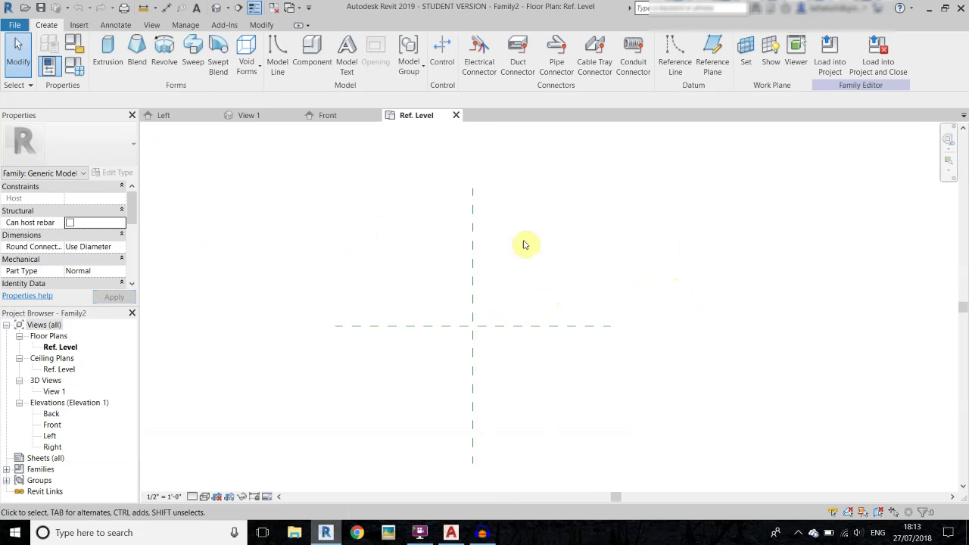
pyautogui.click(274, 12)
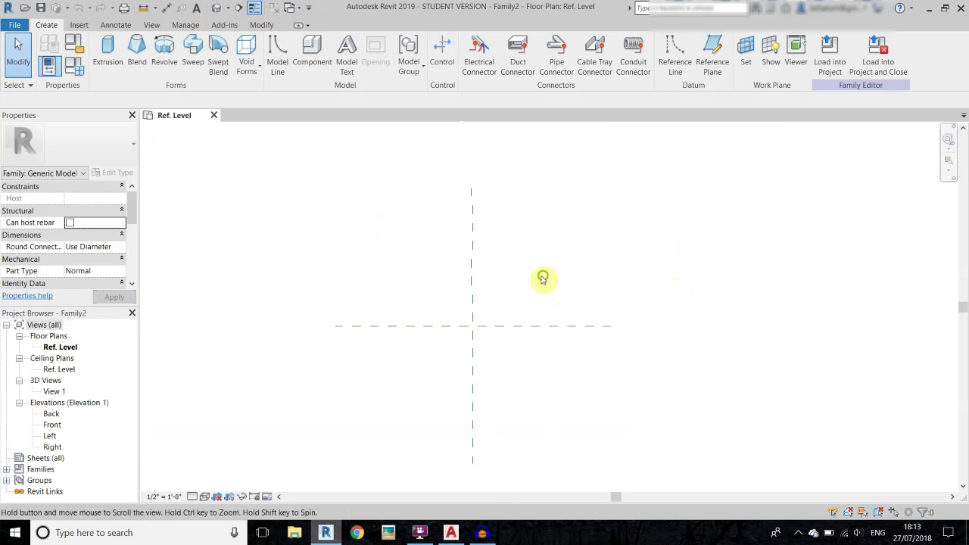
# Import the CAD file Bed.DWG into the family with Auto - Center to Center positioning.
pyautogui.click(79, 25)
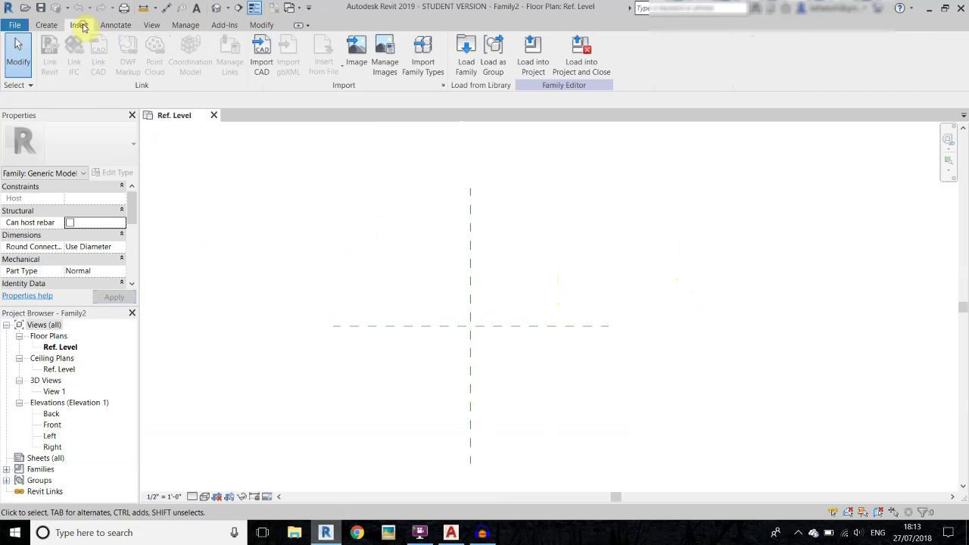
pyautogui.click(265, 67)
pyautogui.click(375, 150)
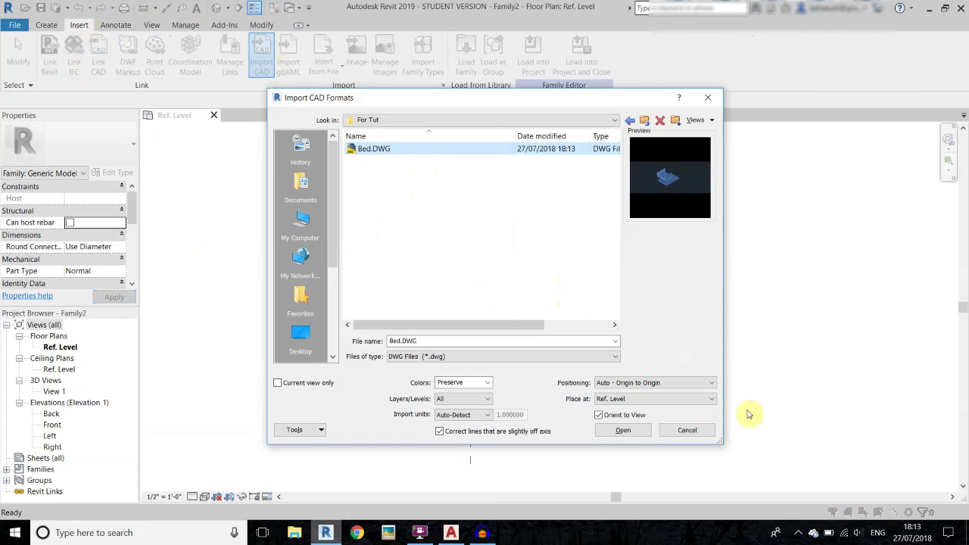
pyautogui.click(681, 384)
pyautogui.click(681, 393)
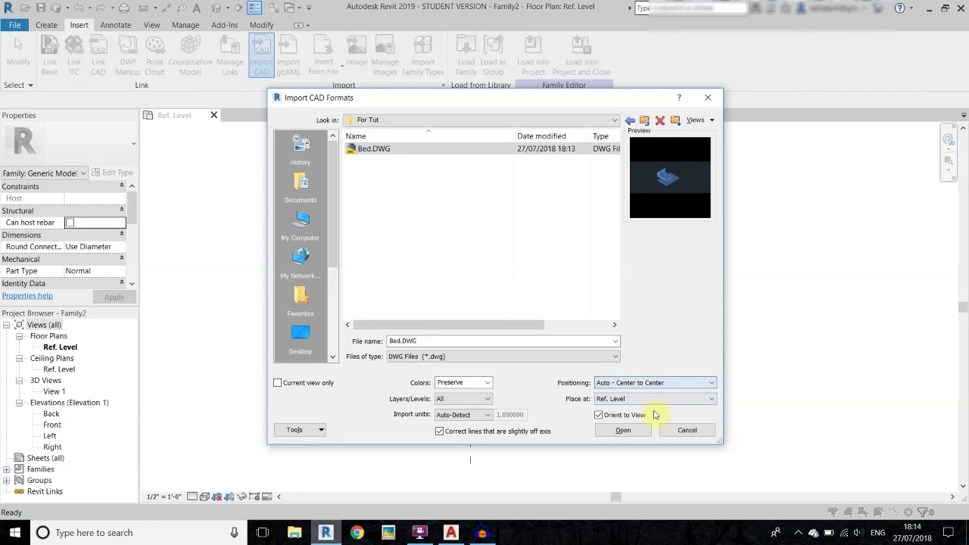
pyautogui.click(622, 430)
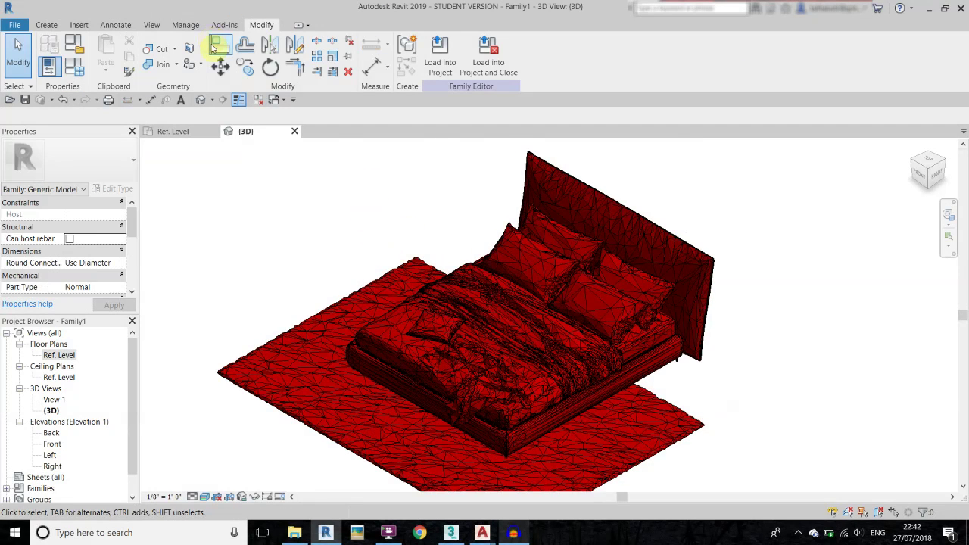
# Delete all existing materials from the family's Material Browser, starting with Default.
pyautogui.click(185, 25)
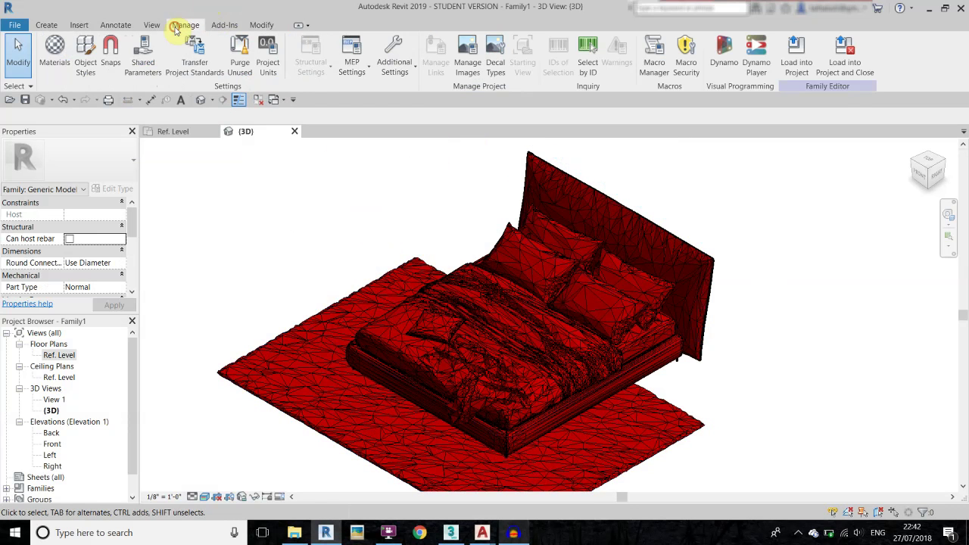
pyautogui.click(54, 52)
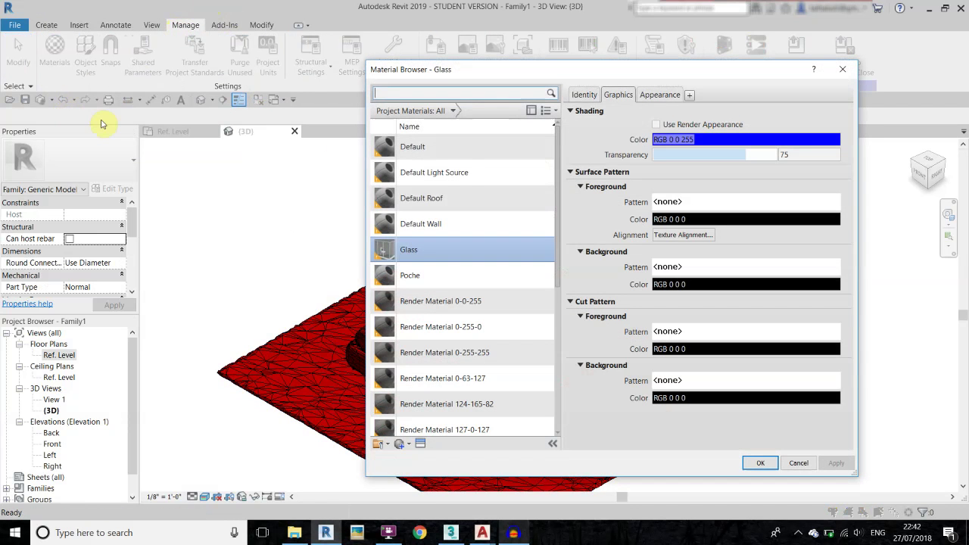
pyautogui.click(436, 156)
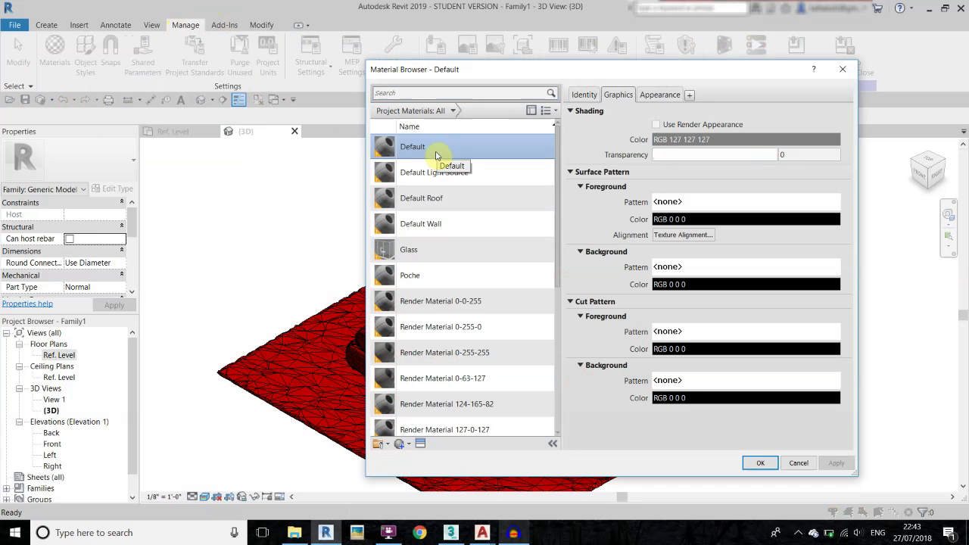
pyautogui.press('Delete')
pyautogui.press('Delete')
pyautogui.press('Delete')
pyautogui.press('Delete')
pyautogui.press('Delete')
pyautogui.press('Delete')
pyautogui.press('Delete')
pyautogui.press('Delete')
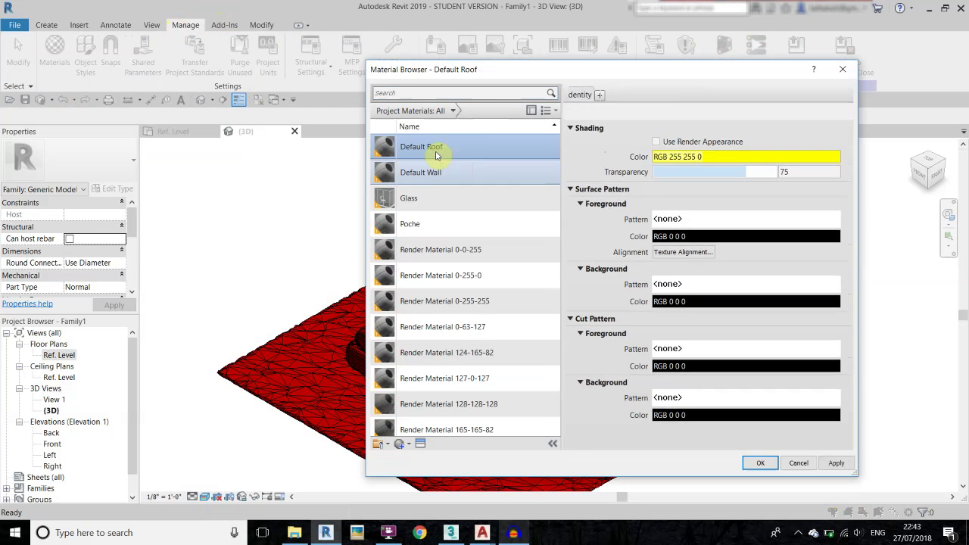
pyautogui.press('Delete')
pyautogui.press('Delete')
pyautogui.press('Delete')
pyautogui.press('Delete')
pyautogui.press('Delete')
pyautogui.press('Delete')
pyautogui.press('Delete')
pyautogui.press('Delete')
pyautogui.press('Delete')
pyautogui.press('Delete')
pyautogui.press('Delete')
pyautogui.press('Delete')
pyautogui.press('Delete')
pyautogui.press('Delete')
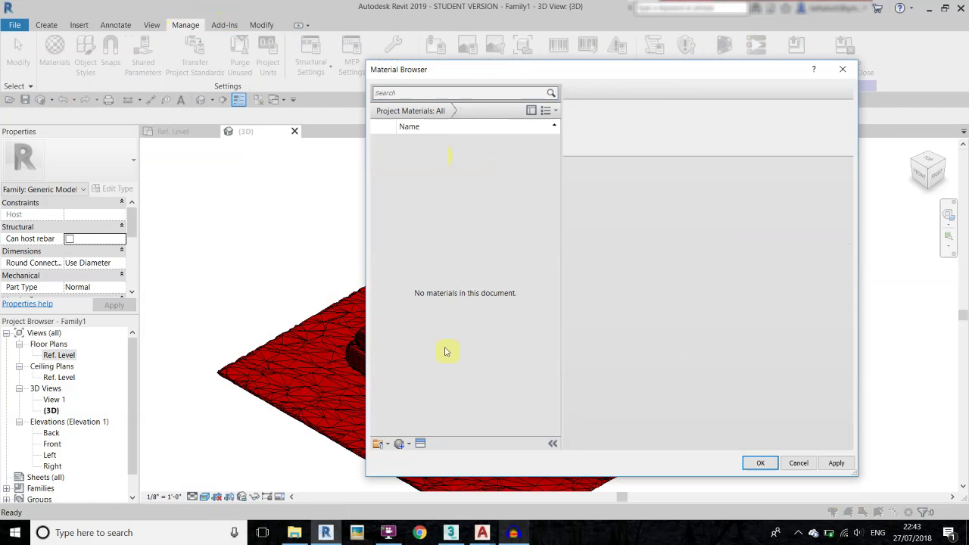
# Create two new materials and name them Pillow 1 and Pillow 2.
pyautogui.click(402, 444)
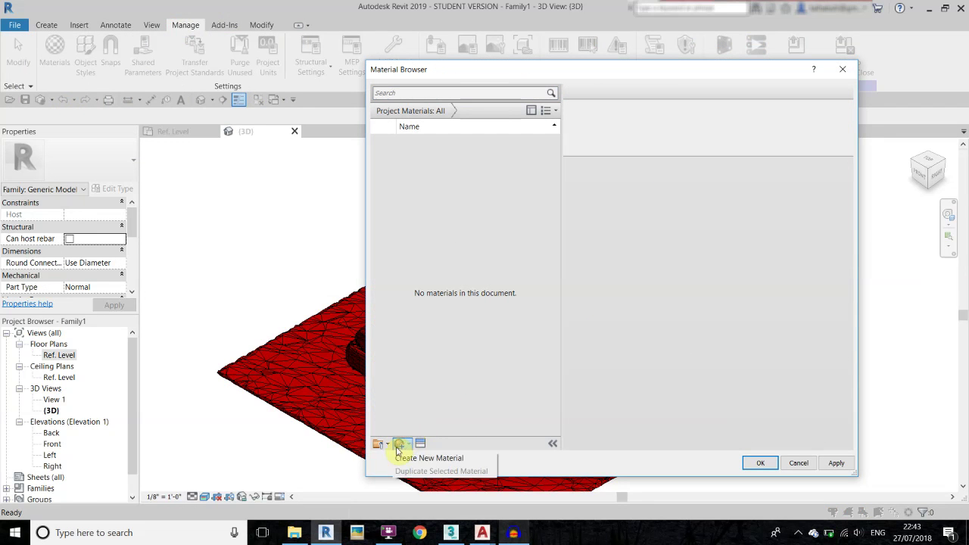
pyautogui.click(457, 459)
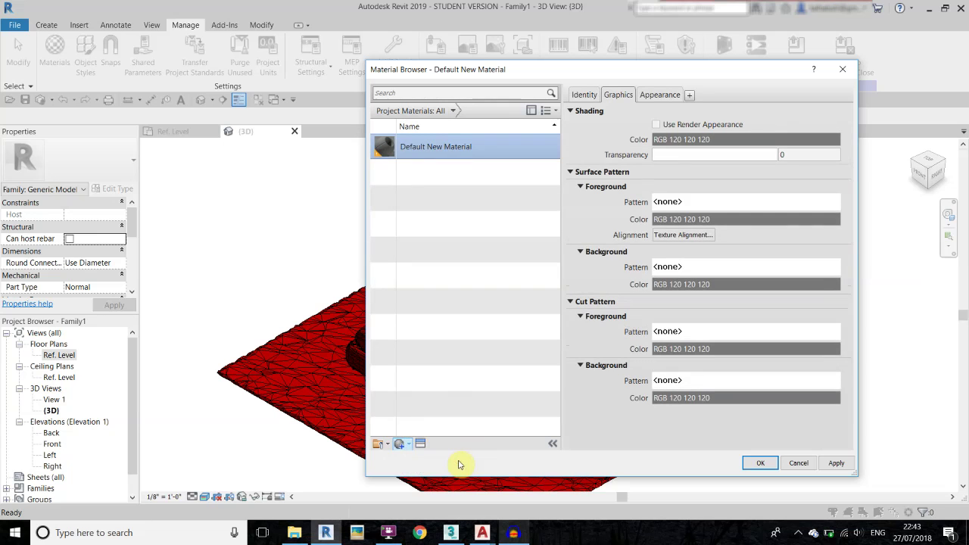
pyautogui.rightClick(424, 149)
pyautogui.click(437, 179)
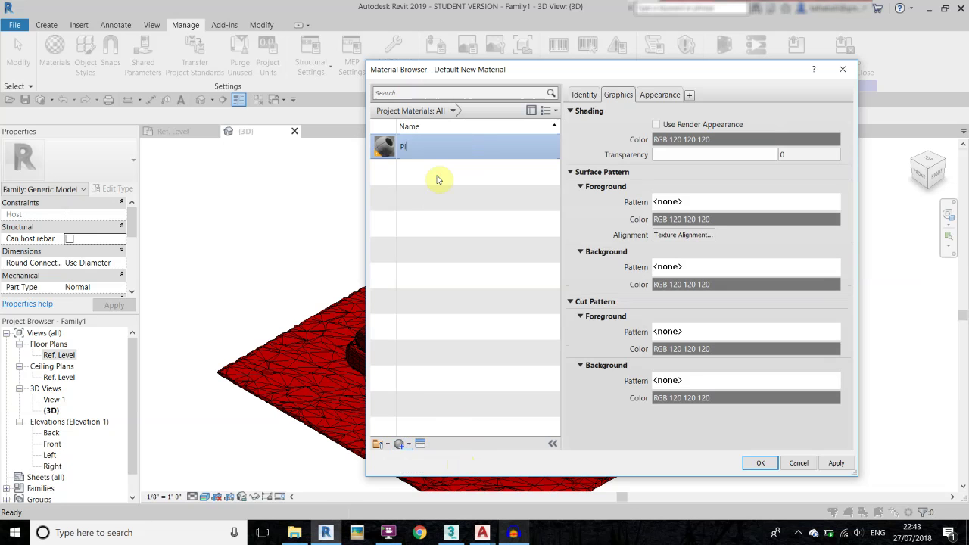
pyautogui.press('Return')
pyautogui.rightClick(422, 146)
pyautogui.click(462, 185)
pyautogui.write('Pillow 2')
pyautogui.press('Return')
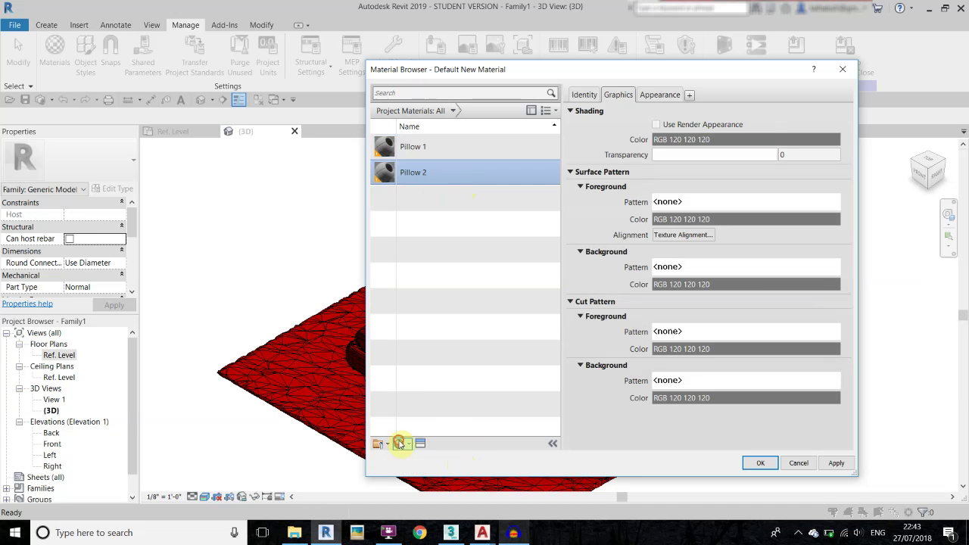
# Create another new material and name it Mattress.
pyautogui.click(400, 443)
pyautogui.rightClick(437, 148)
pyautogui.click(464, 178)
pyautogui.write('Mattress')
pyautogui.press('Return')
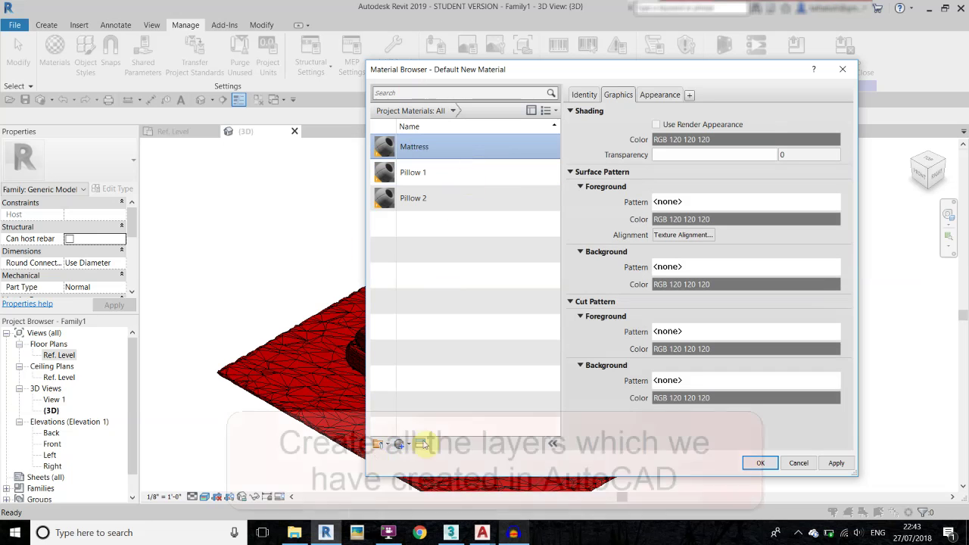
# Create two new materials and name them Base and Carpet.
pyautogui.click(399, 444)
pyautogui.rightClick(430, 146)
pyautogui.click(461, 180)
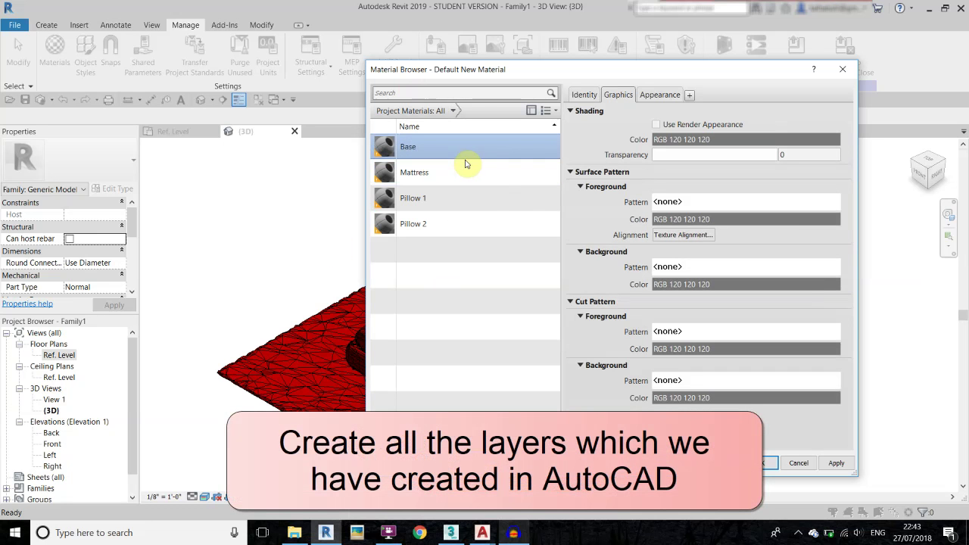
pyautogui.click(399, 444)
pyautogui.rightClick(426, 171)
pyautogui.click(452, 205)
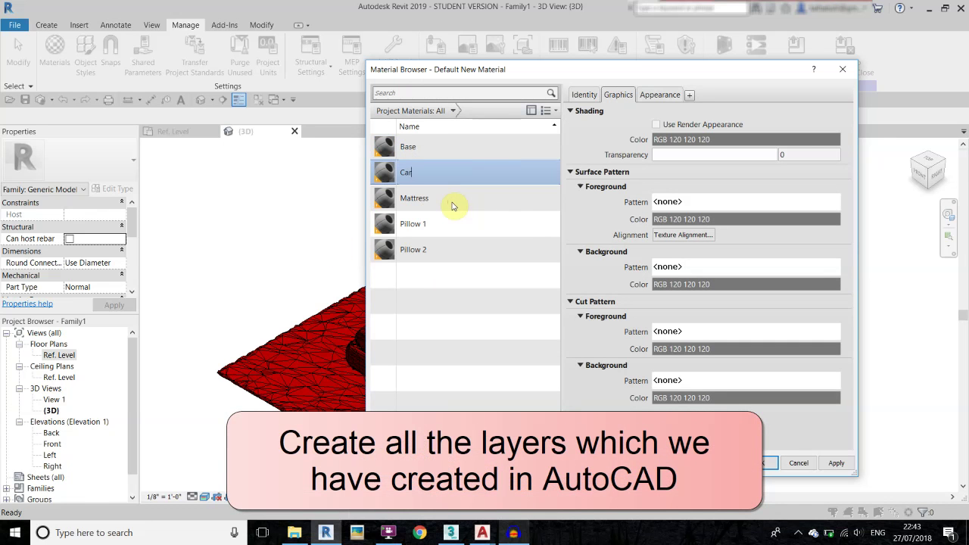
# Create the remaining materials Blanket, Cloth, Cushion, Sheet and Legs, and accept the Material Browser.
pyautogui.click(399, 443)
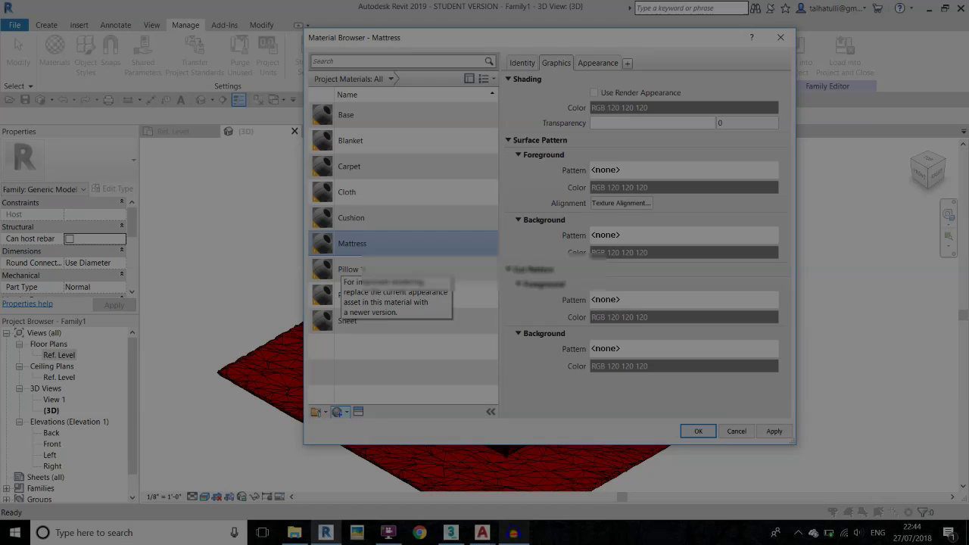
pyautogui.click(321, 412)
pyautogui.click(338, 425)
pyautogui.rightClick(378, 244)
pyautogui.click(389, 275)
pyautogui.write('Legs')
pyautogui.press('Return')
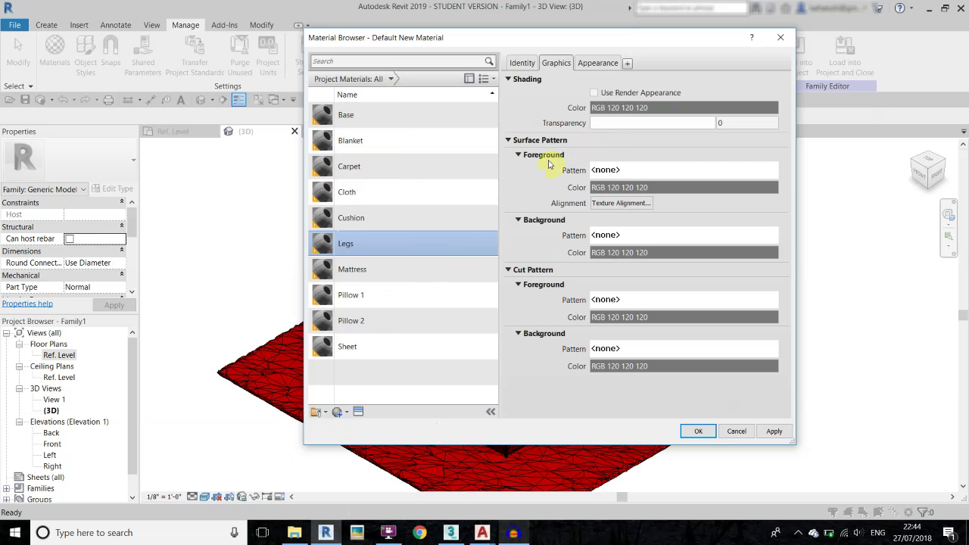
pyautogui.click(697, 430)
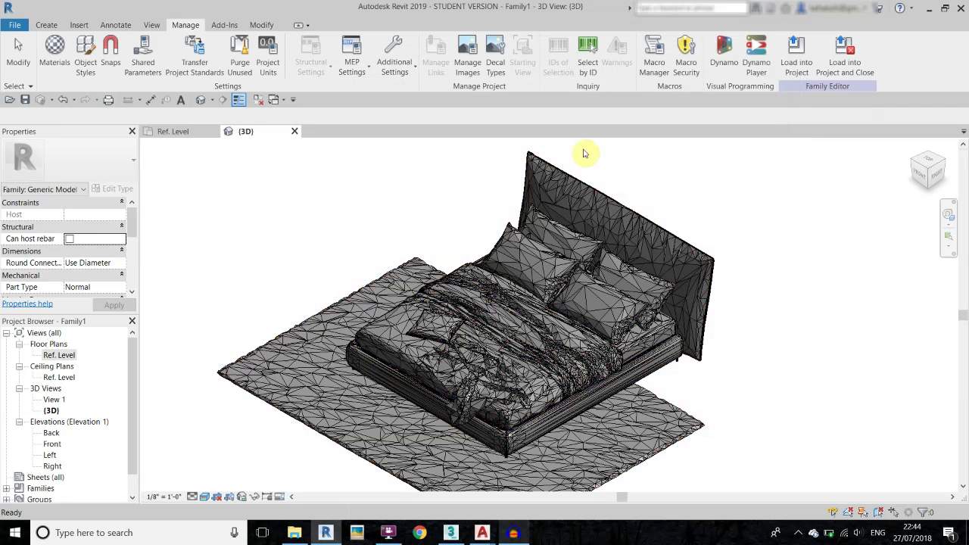
# In Object Styles, assign the Base material, with Use Render Appearance enabled, to the imported Base layer.
pyautogui.moveTo(486, 197); pyautogui.dragTo(450, 221, button='middle')
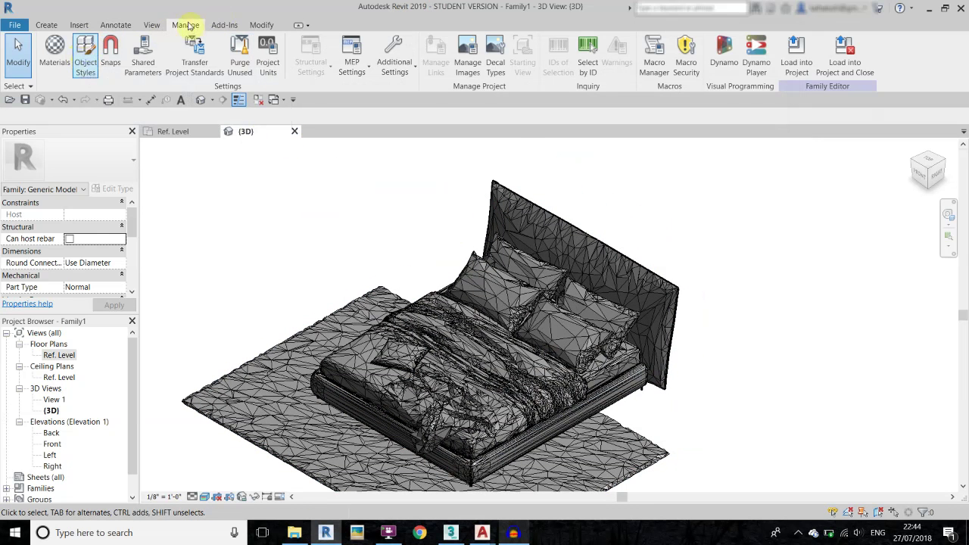
pyautogui.click(83, 64)
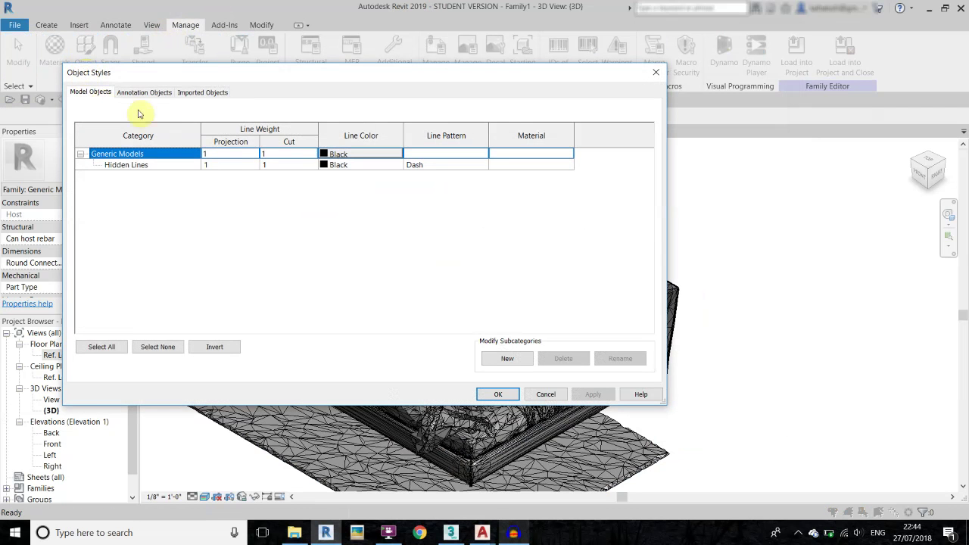
pyautogui.click(203, 93)
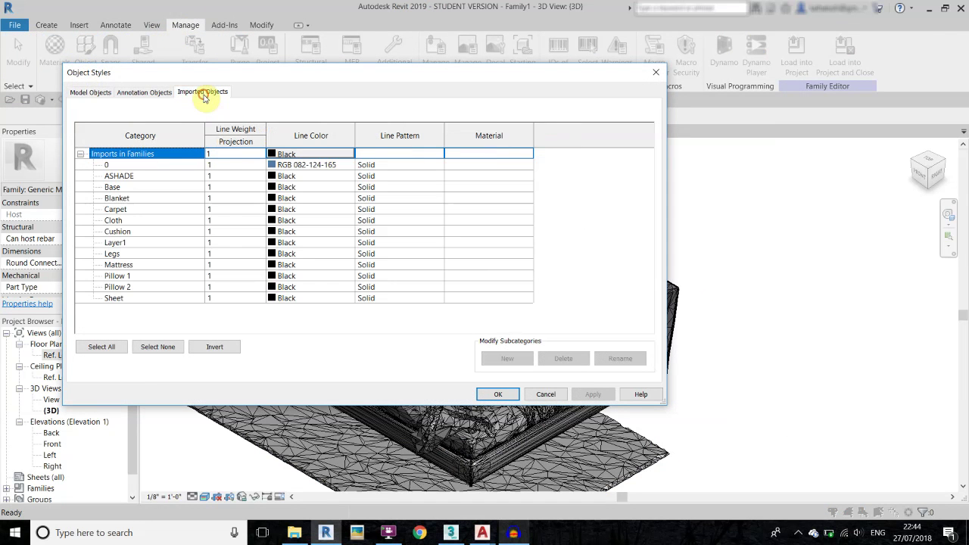
pyautogui.click(465, 189)
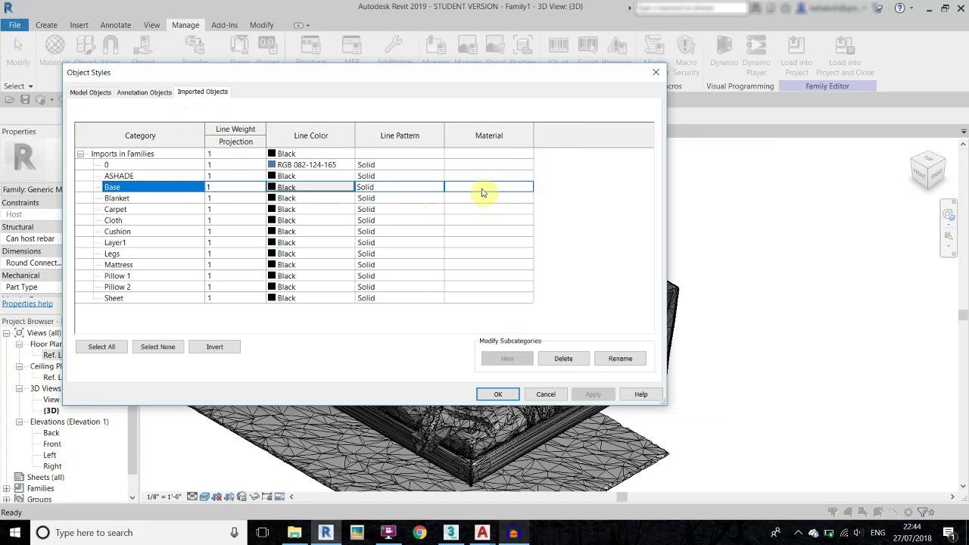
pyautogui.click(529, 187)
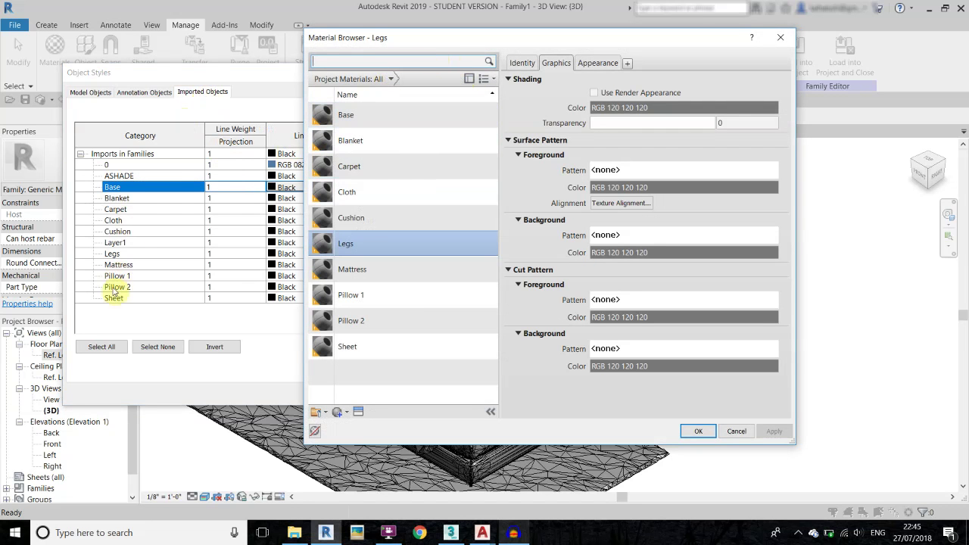
pyautogui.click(353, 120)
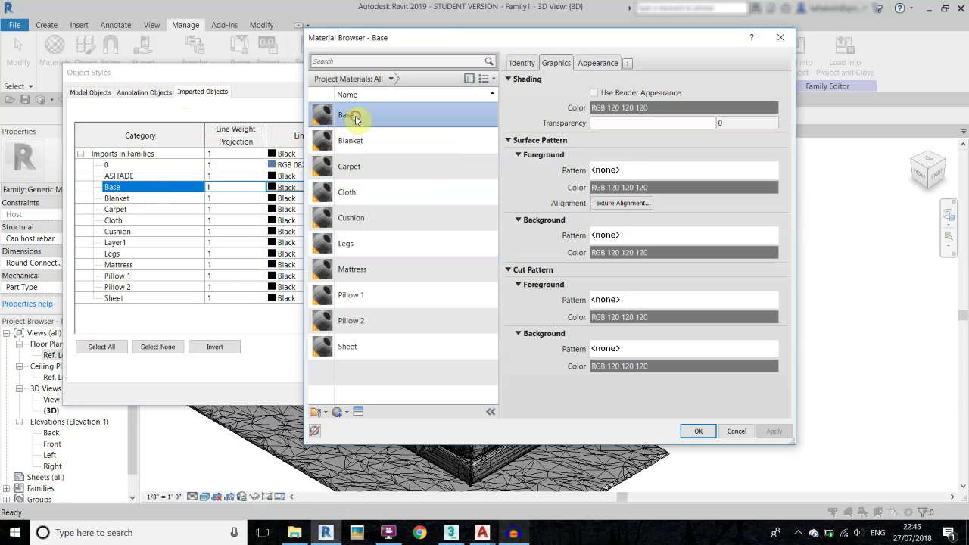
pyautogui.click(594, 93)
pyautogui.click(700, 431)
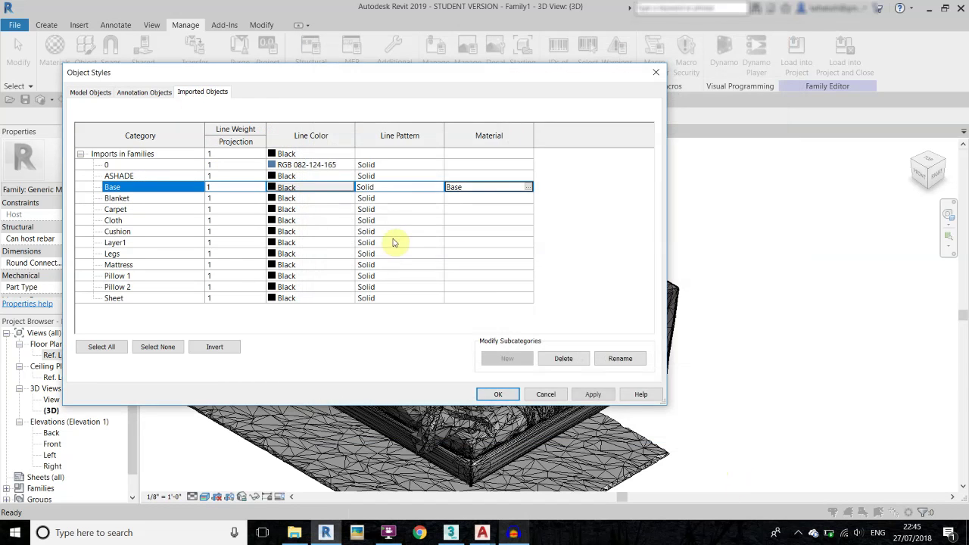
# Assign the Blanket and Carpet materials to the imported Blanket and Carpet layers.
pyautogui.click(527, 199)
pyautogui.click(528, 199)
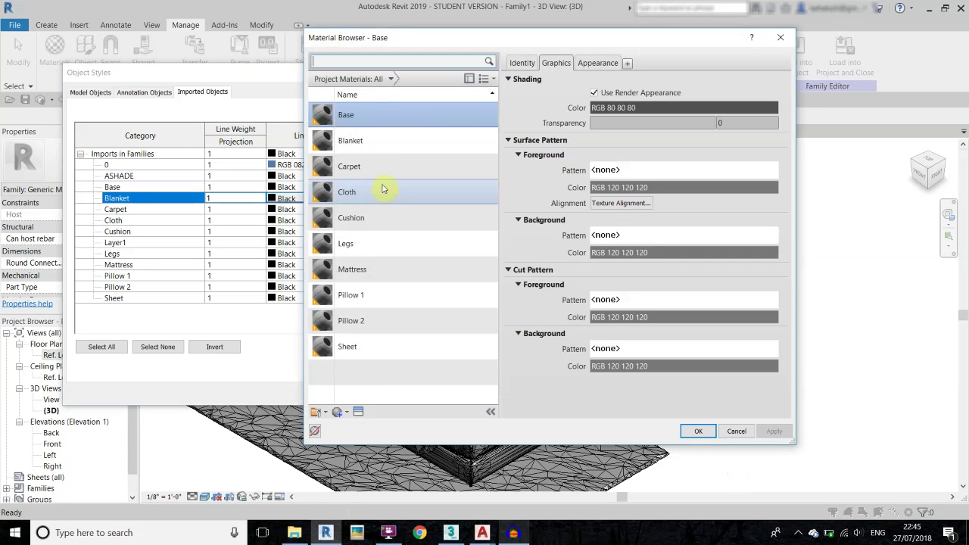
pyautogui.click(358, 141)
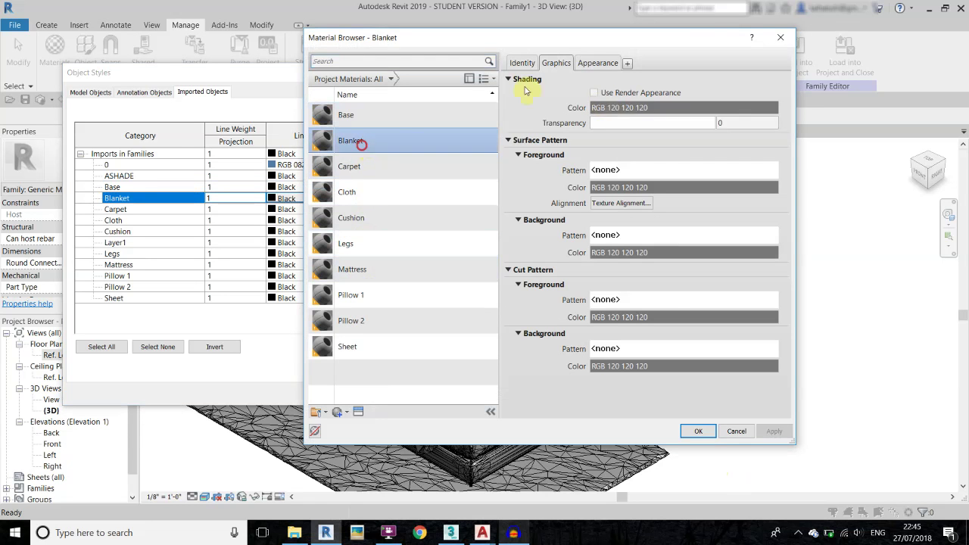
pyautogui.click(698, 431)
pyautogui.click(526, 209)
pyautogui.click(526, 209)
pyautogui.click(424, 165)
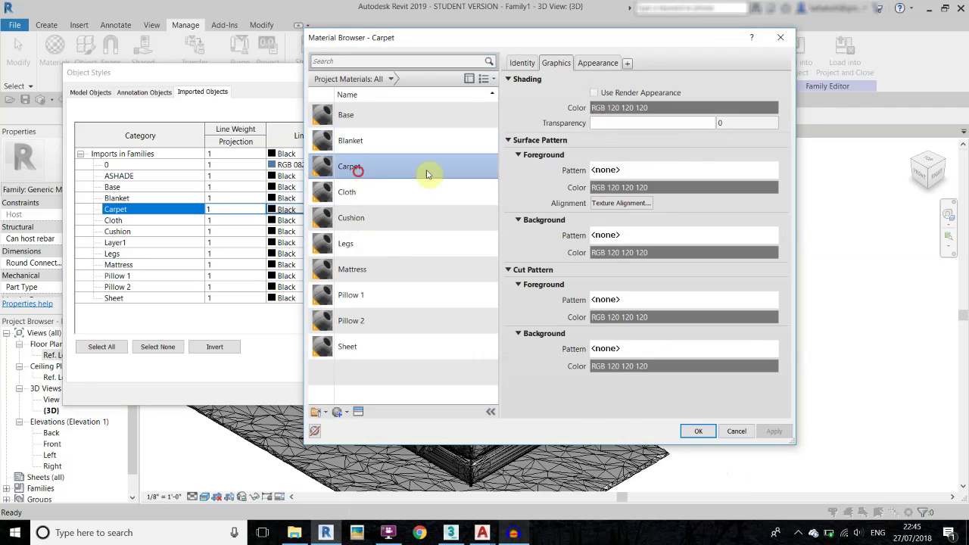
pyautogui.click(698, 431)
# Assign the Cloth and Cushion materials, with Use Render Appearance enabled, to their matching imported layers.
pyautogui.click(527, 220)
pyautogui.click(527, 220)
pyautogui.click(348, 188)
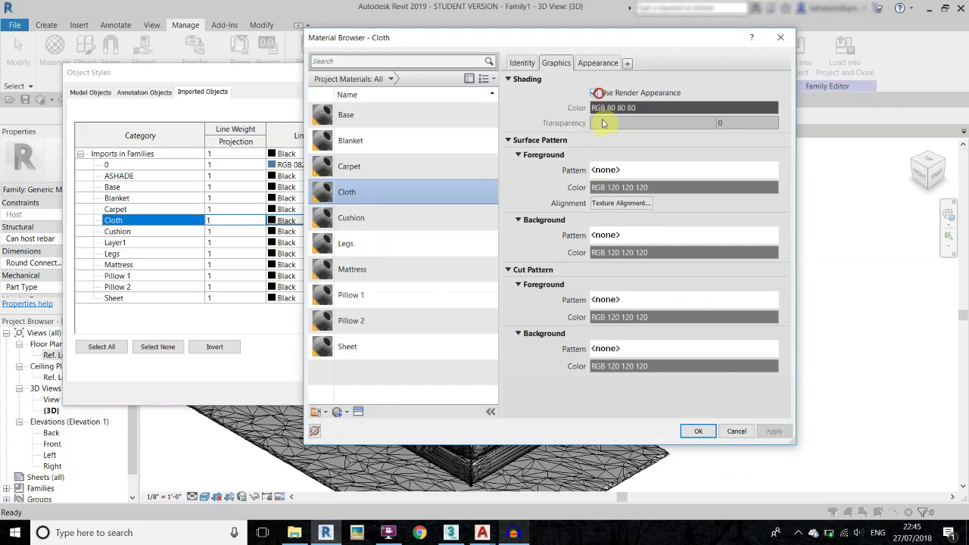
pyautogui.click(698, 431)
pyautogui.click(529, 231)
pyautogui.click(529, 231)
pyautogui.click(350, 215)
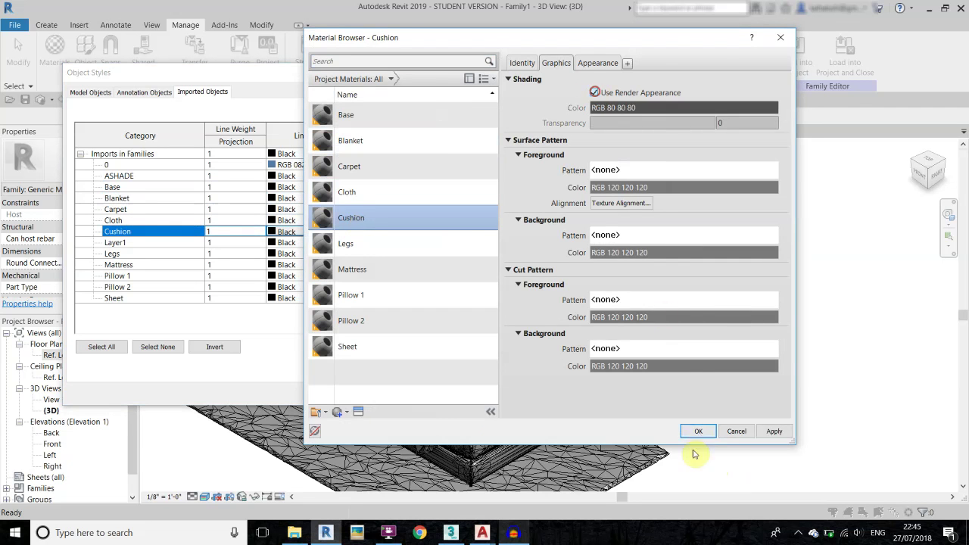
pyautogui.click(698, 430)
# Delete Layer1 from the imported object categories.
pyautogui.click(529, 243)
pyautogui.click(782, 38)
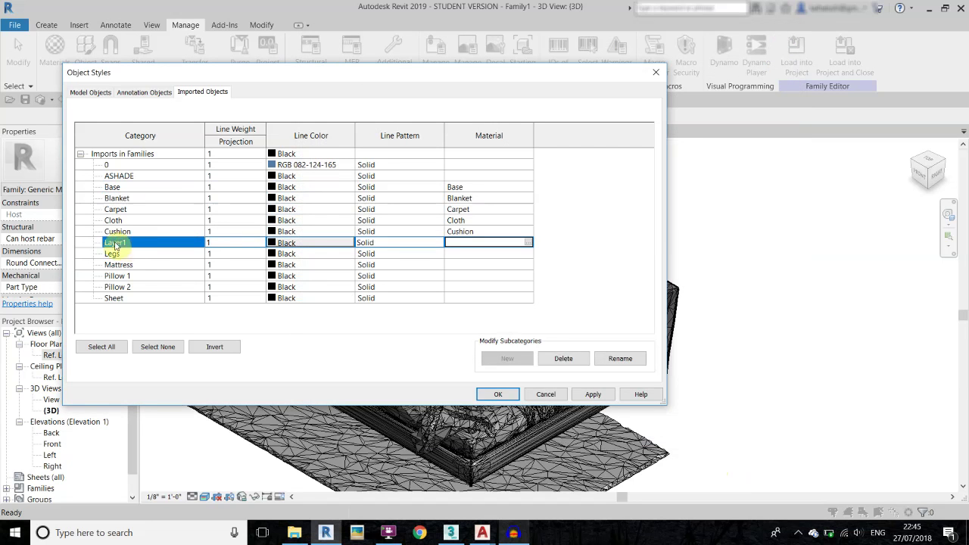
pyautogui.click(563, 358)
pyautogui.click(572, 272)
# Assign the Legs and Mattress materials to the imported Legs and Mattress layers.
pyautogui.click(521, 243)
pyautogui.click(528, 242)
pyautogui.click(355, 244)
pyautogui.click(698, 431)
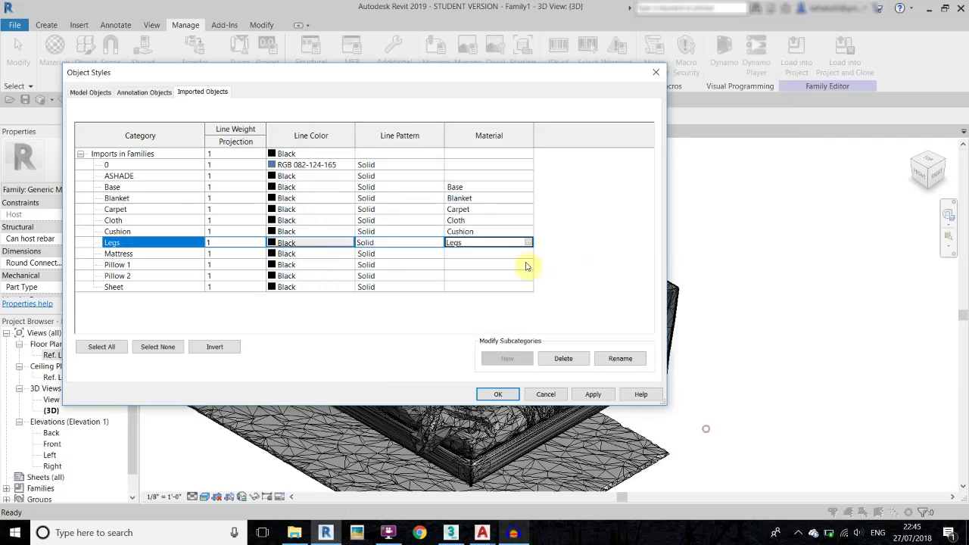
pyautogui.click(522, 254)
pyautogui.click(530, 254)
pyautogui.click(352, 270)
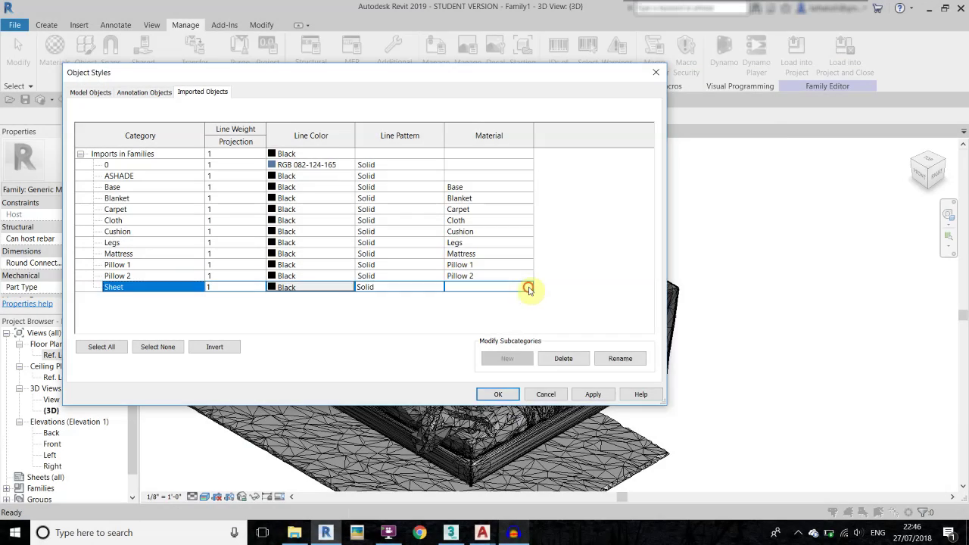
# Assign the Sheet material to the imported Sheet layer and accept the object styles.
pyautogui.click(528, 287)
pyautogui.click(349, 344)
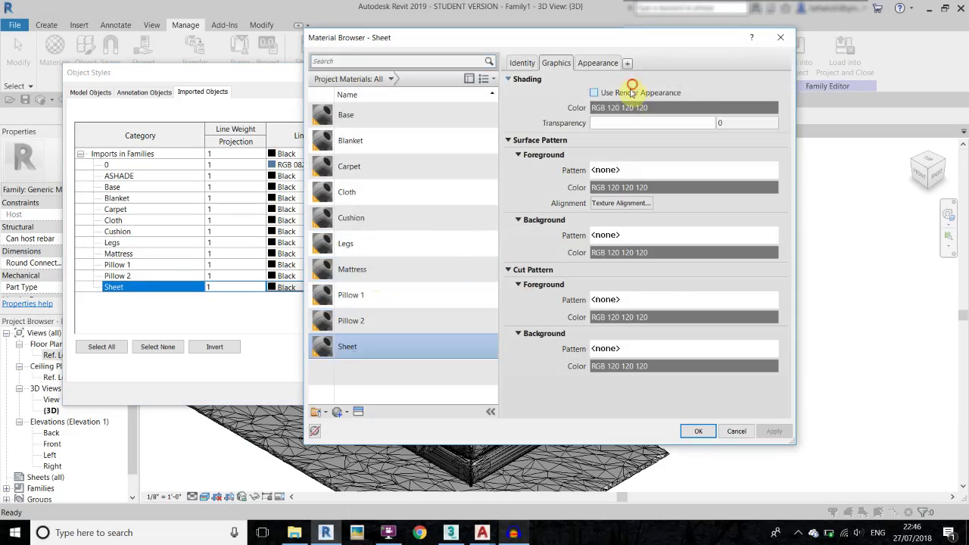
pyautogui.click(697, 429)
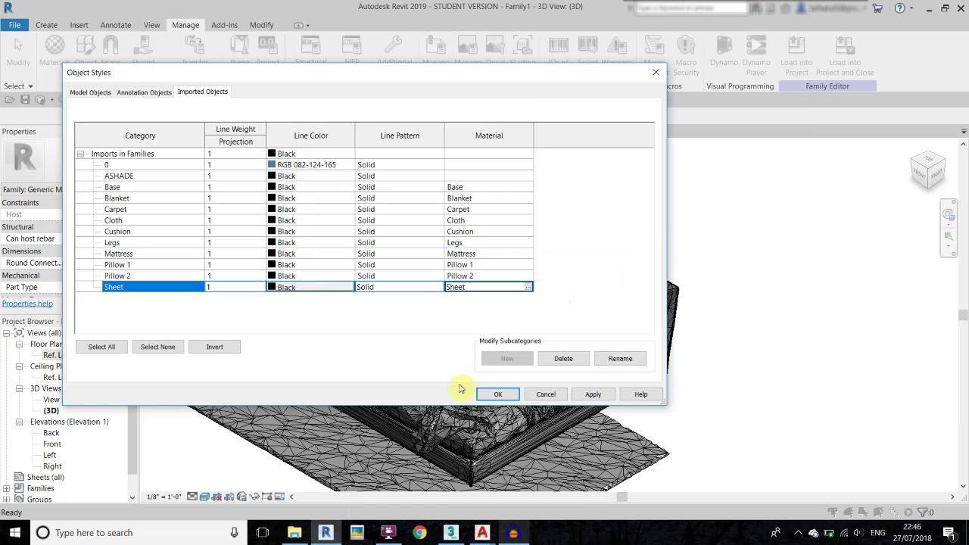
pyautogui.click(494, 394)
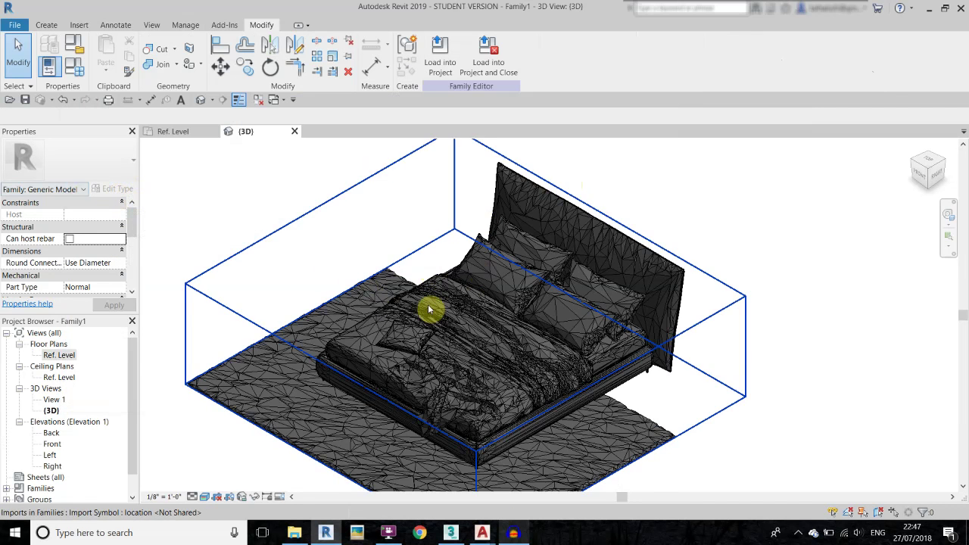
# Add a type family parameter named Pillow 1 with parameter type Material, grouped under Materials and Finishes.
pyautogui.click(45, 25)
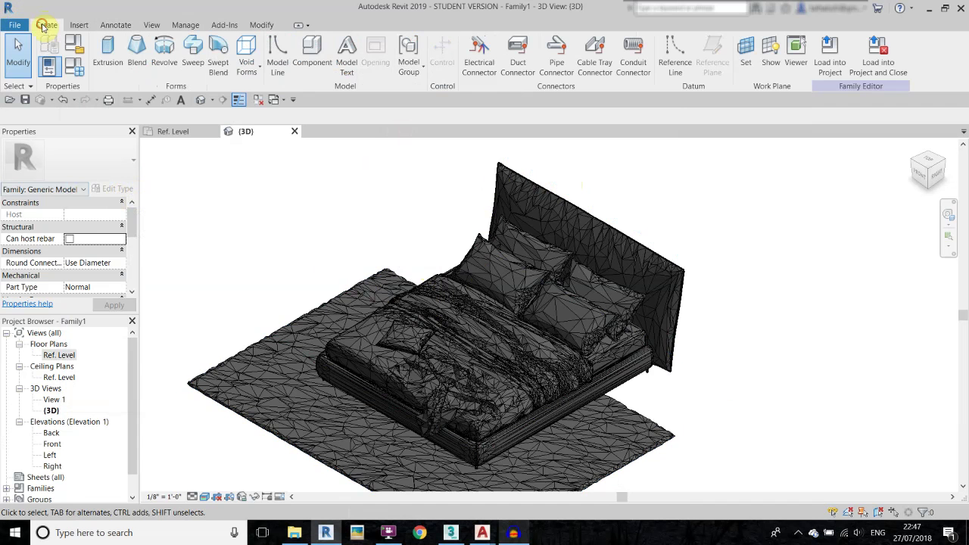
pyautogui.click(81, 71)
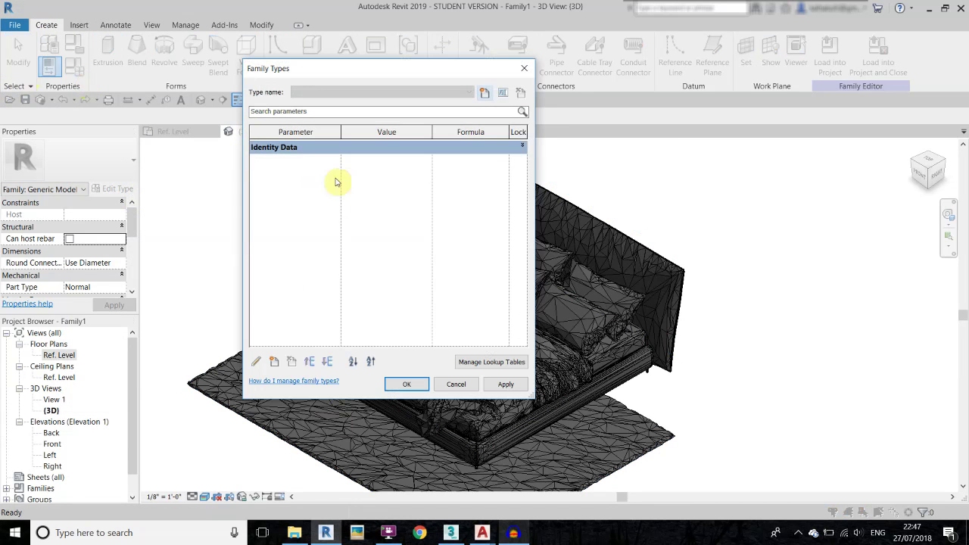
pyautogui.moveTo(337, 71); pyautogui.dragTo(309, 86)
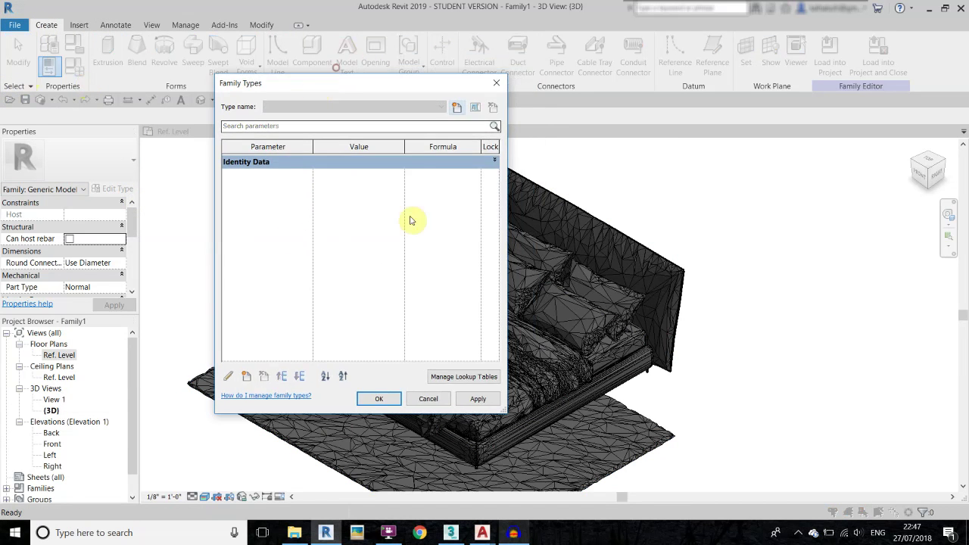
pyautogui.click(246, 376)
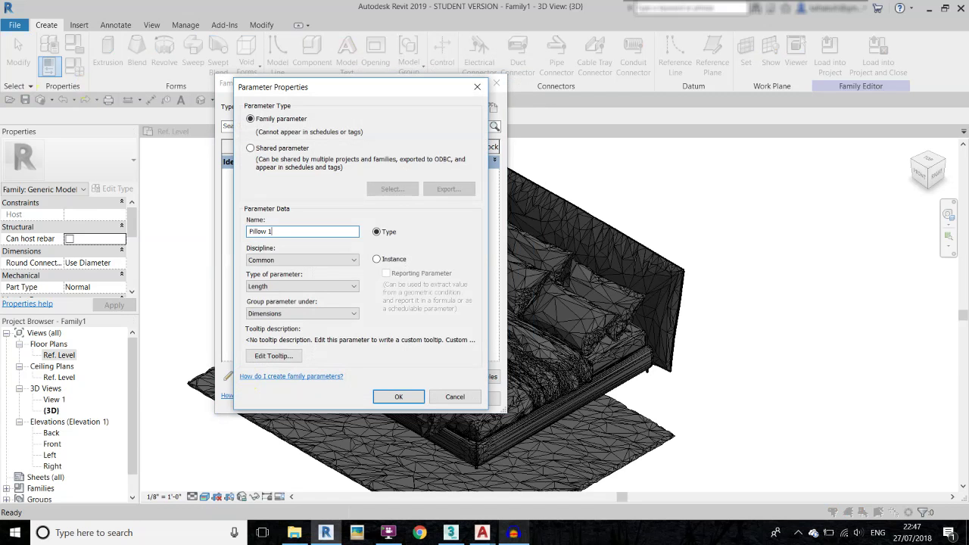
pyautogui.click(287, 260)
pyautogui.click(256, 283)
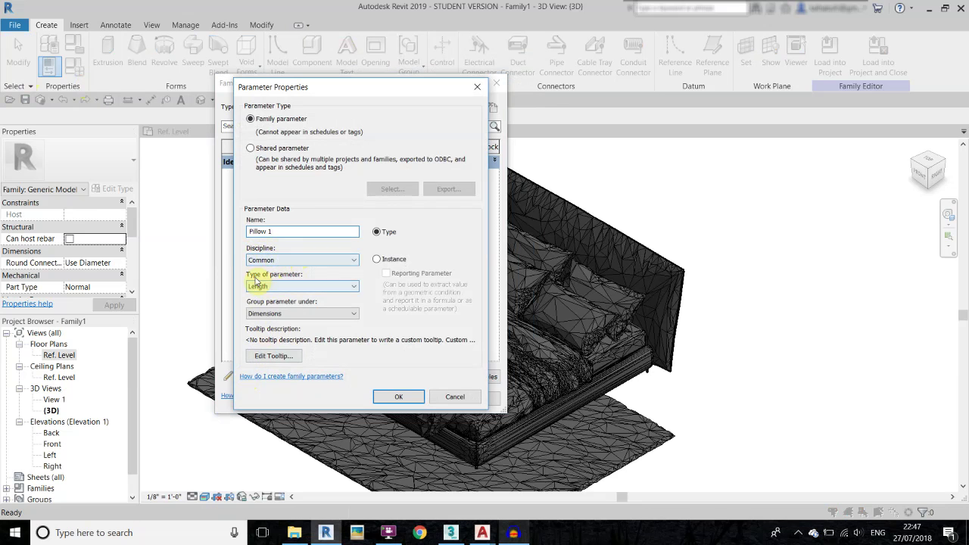
pyautogui.click(292, 285)
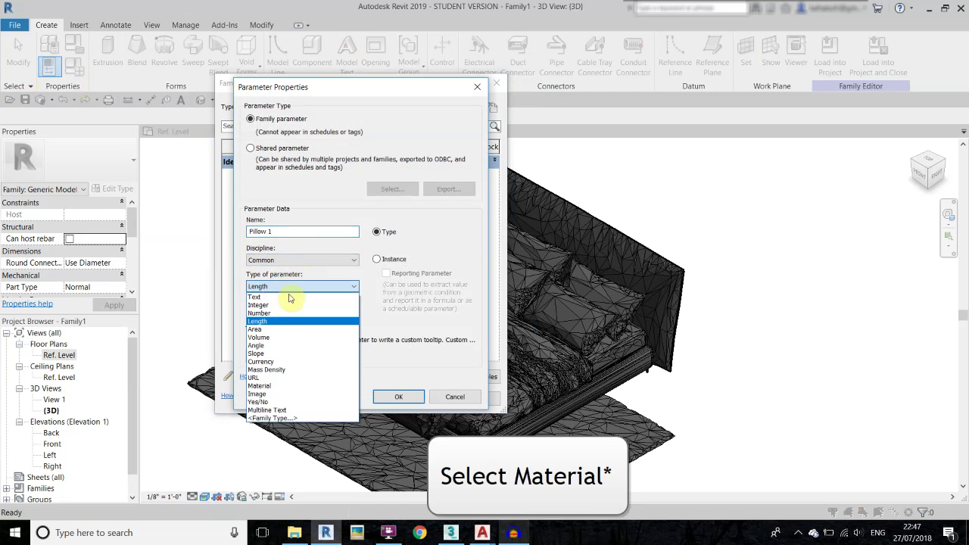
pyautogui.click(291, 388)
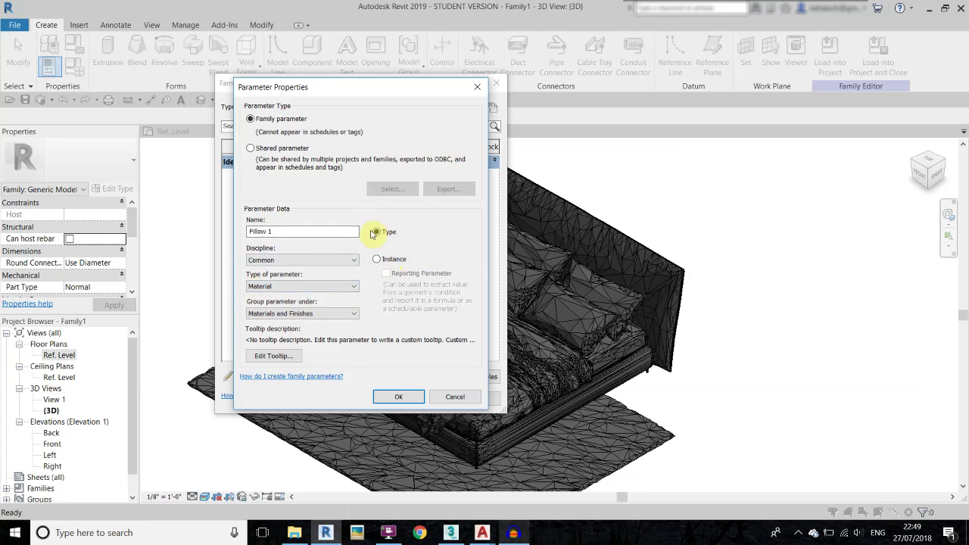
pyautogui.click(390, 398)
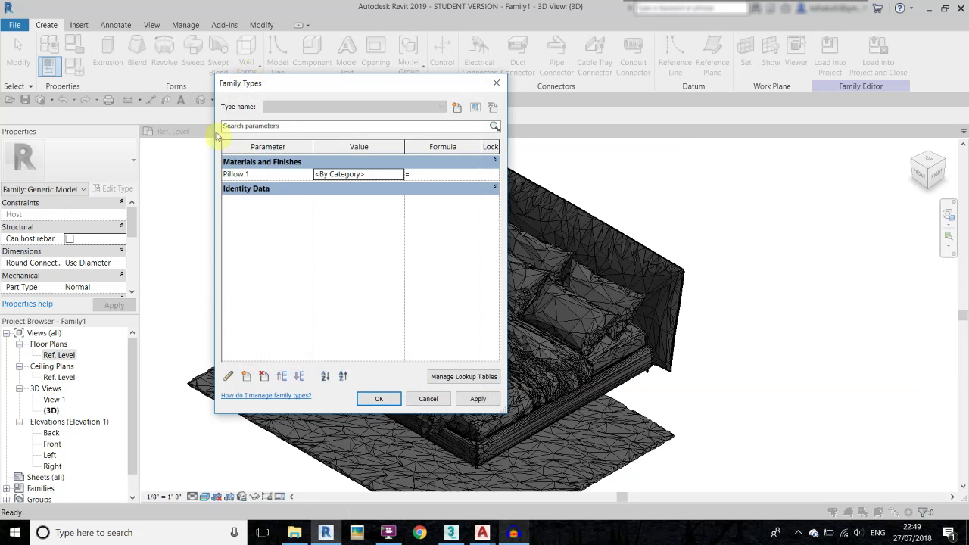
# Add a type family parameter named Pillow 2 with parameter type Material, grouped under Materials and Finishes.
pyautogui.click(249, 376)
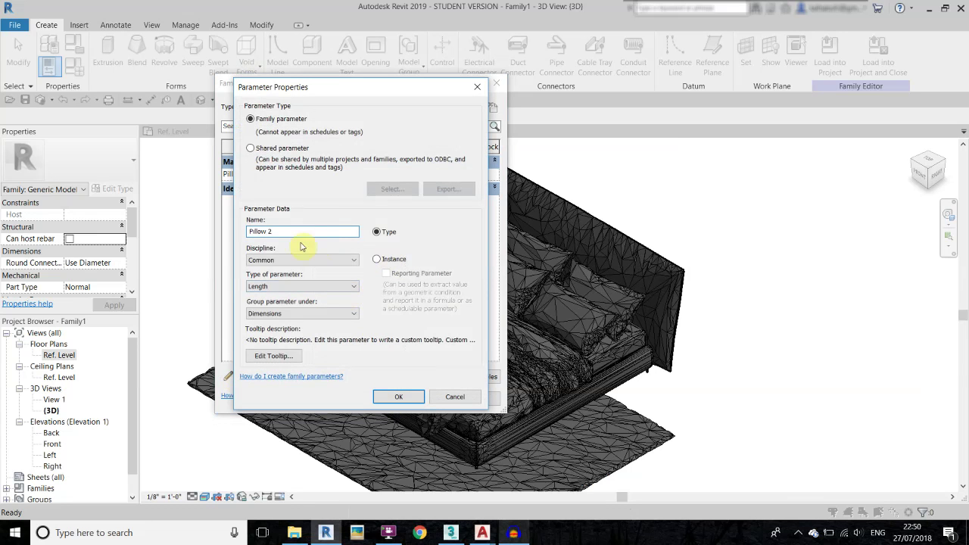
pyautogui.click(263, 288)
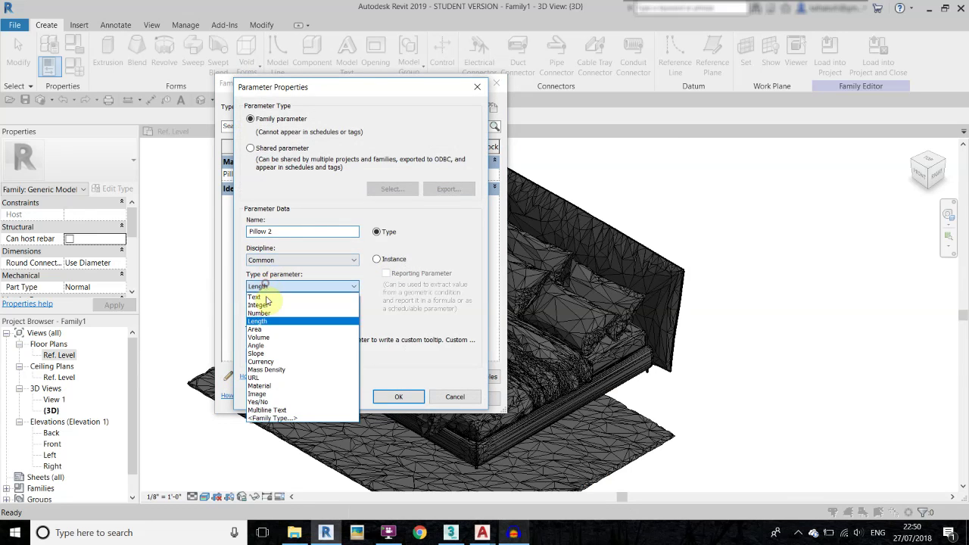
pyautogui.click(270, 379)
pyautogui.click(270, 290)
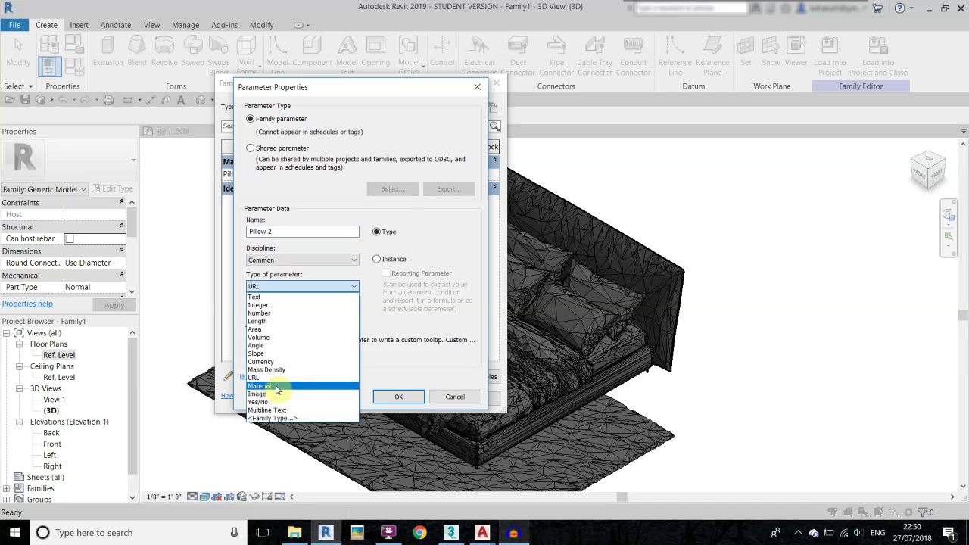
pyautogui.click(344, 388)
pyautogui.click(398, 409)
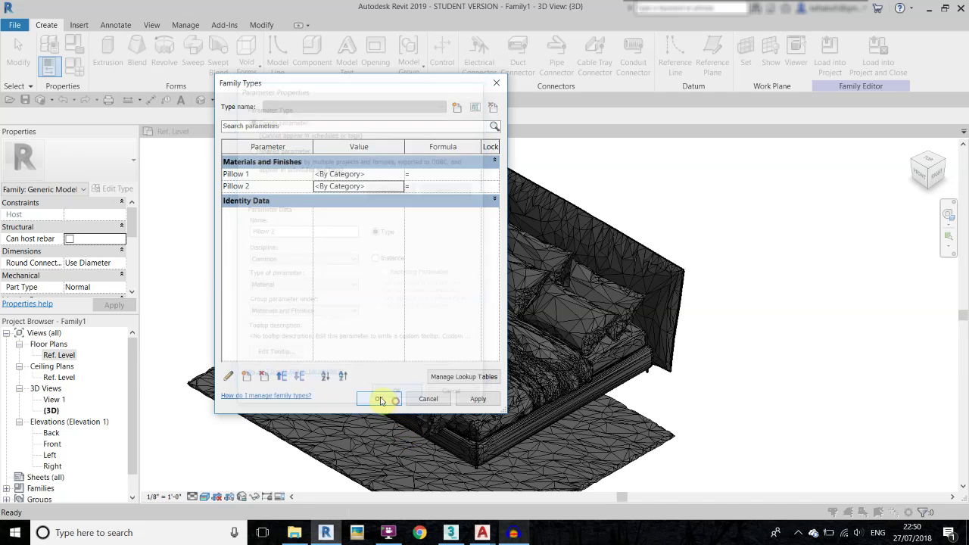
# Add the remaining material parameters Base, Blanket, Carpet, Cloth, Cushion, Legs, Mattress and Sheet to the family.
pyautogui.click(244, 379)
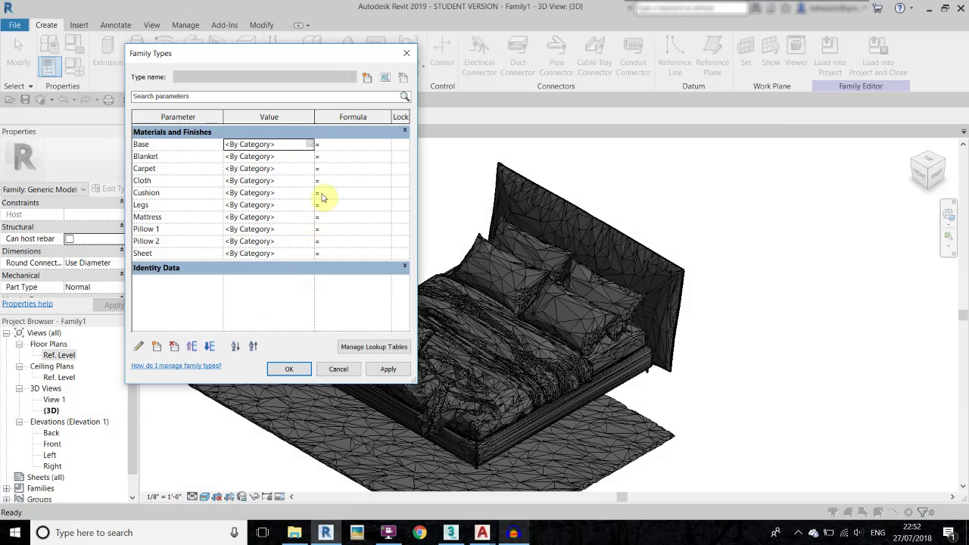
# Assign each material parameter, from Base to Sheet, the material of the same name and accept the family types.
pyautogui.click(310, 144)
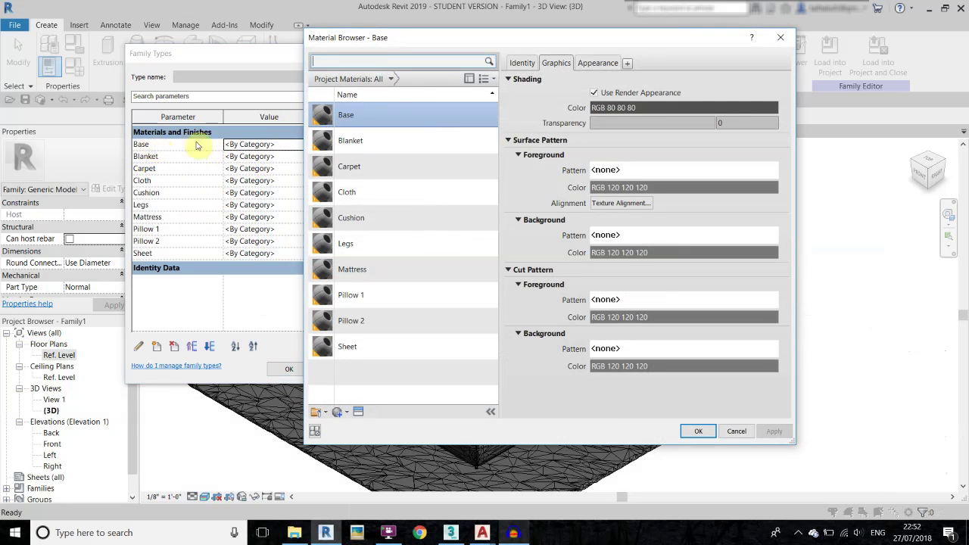
pyautogui.doubleClick(347, 118)
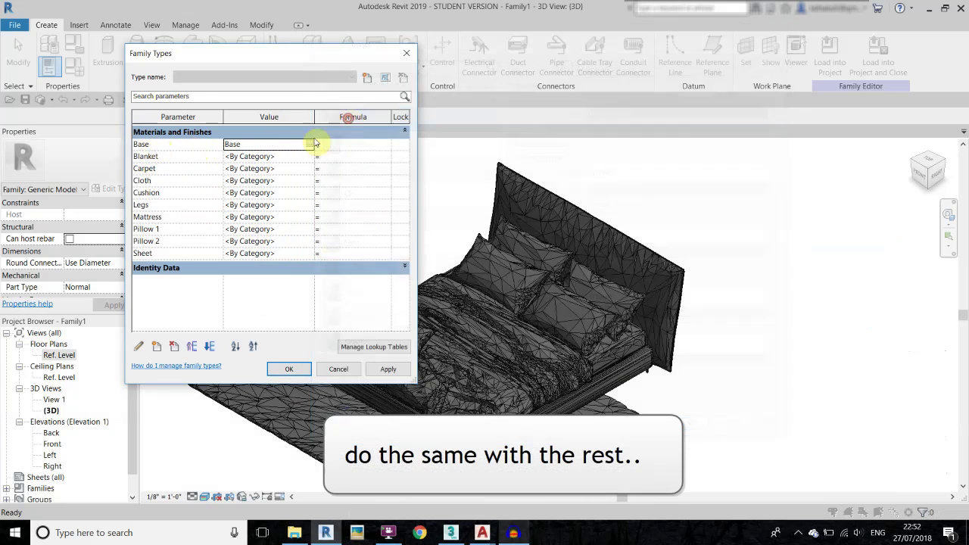
pyautogui.click(312, 159)
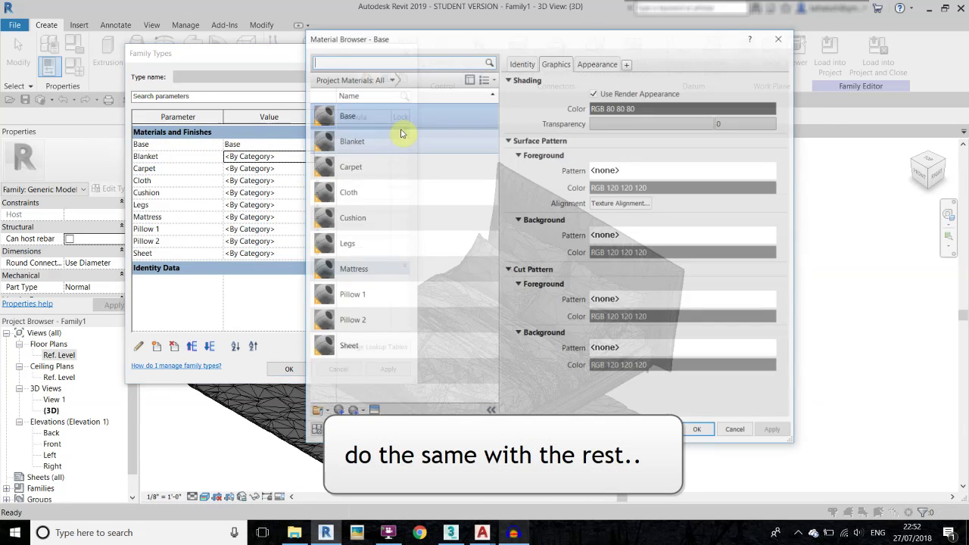
pyautogui.doubleClick(359, 149)
pyautogui.click(312, 168)
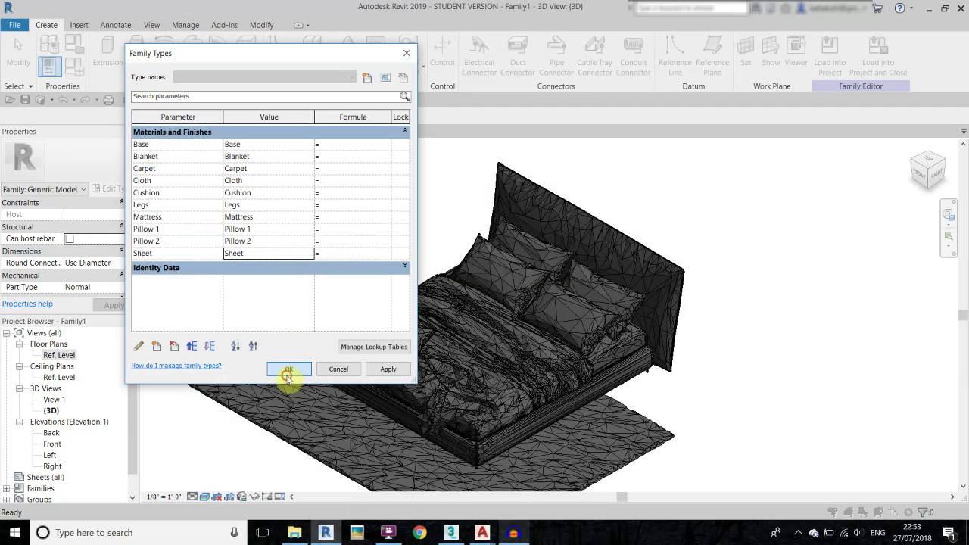
pyautogui.click(288, 370)
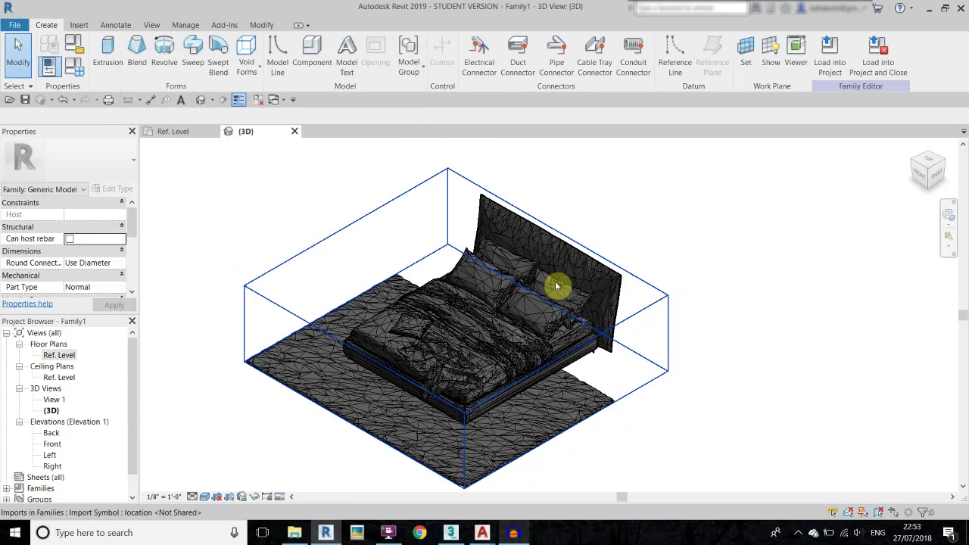
# Save the family as Bed Family in the For Tut folder.
pyautogui.scroll(2, 573, 265)
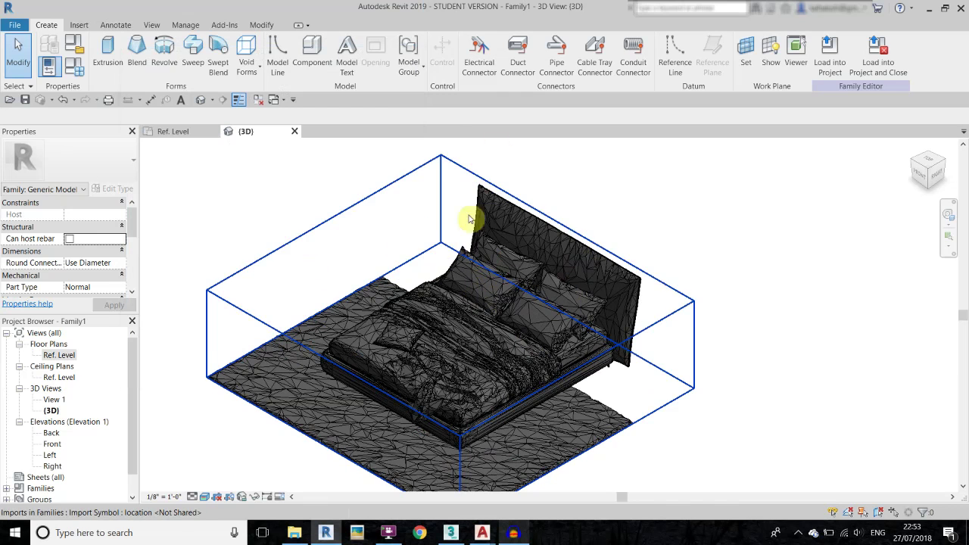
pyautogui.click(25, 100)
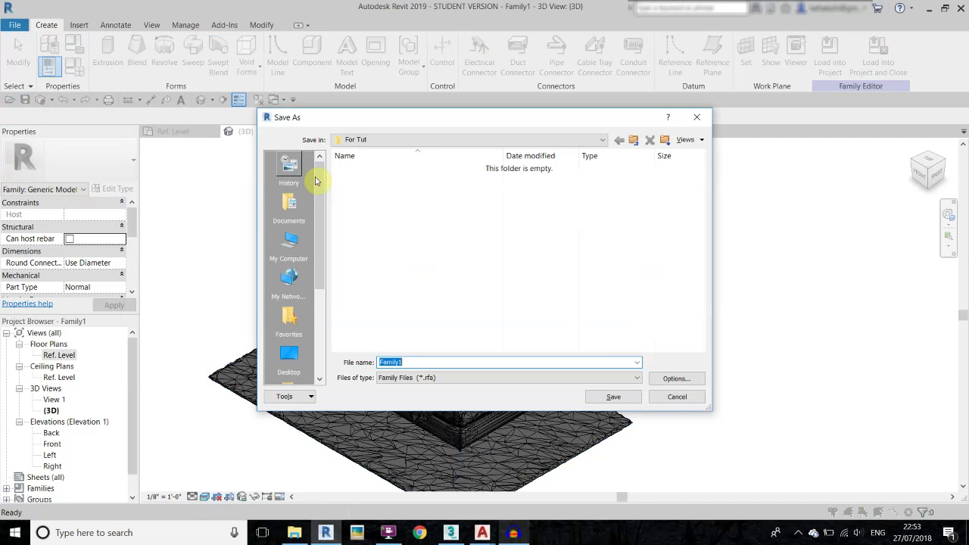
pyautogui.write('BAe')
pyautogui.press('BackSpace')
pyautogui.press('BackSpace')
pyautogui.write('ed ')
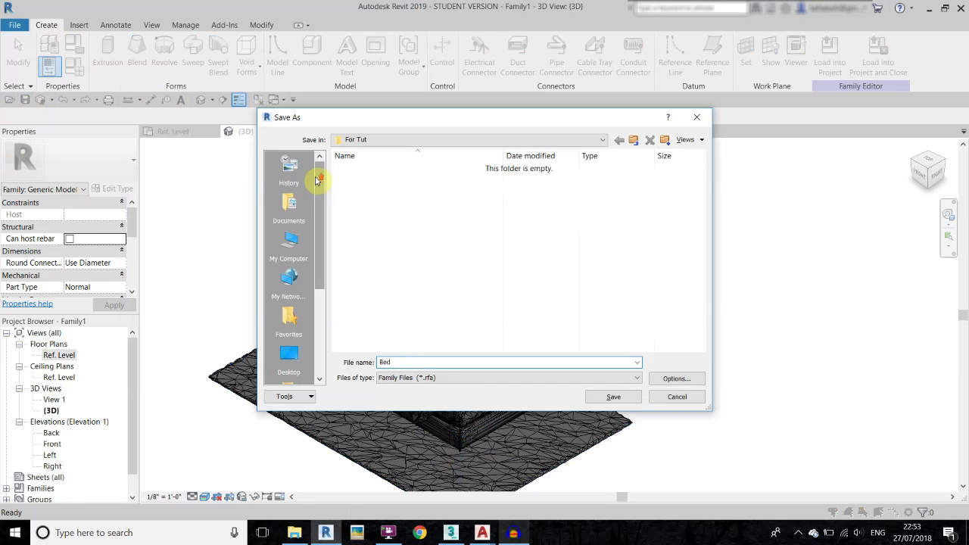
pyautogui.write('Famil')
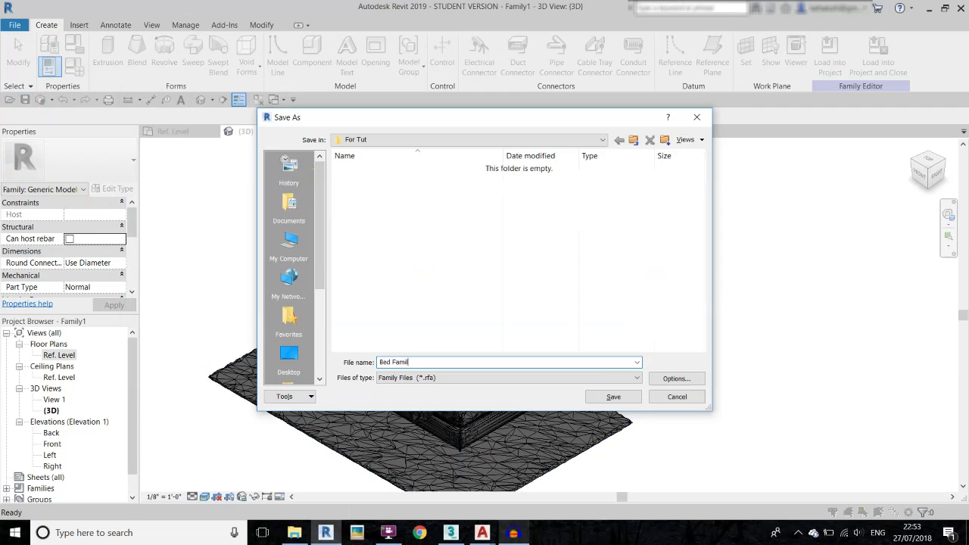
pyautogui.write('y')
pyautogui.press('Return')
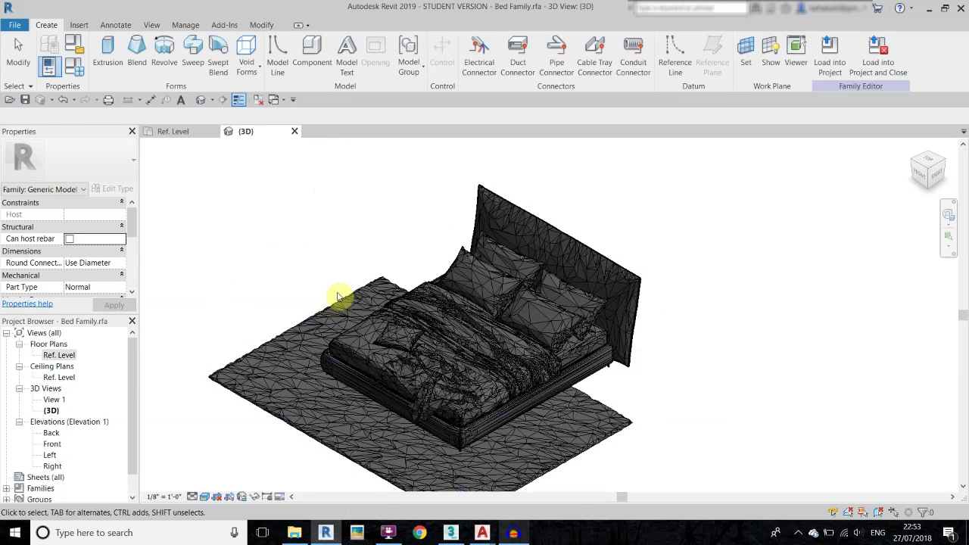
pyautogui.moveTo(507, 337); pyautogui.dragTo(525, 330)
pyautogui.hotkey('ctrl', 'z')
pyautogui.hotkey('ctrl', 'z')
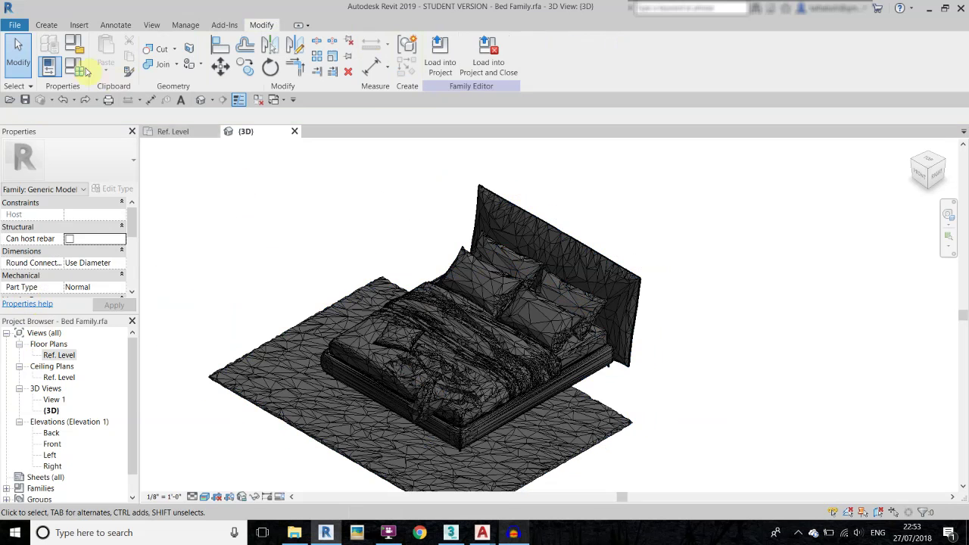
# Create a new Revit project, choosing a template for it.
pyautogui.click(14, 27)
pyautogui.moveTo(80, 84)
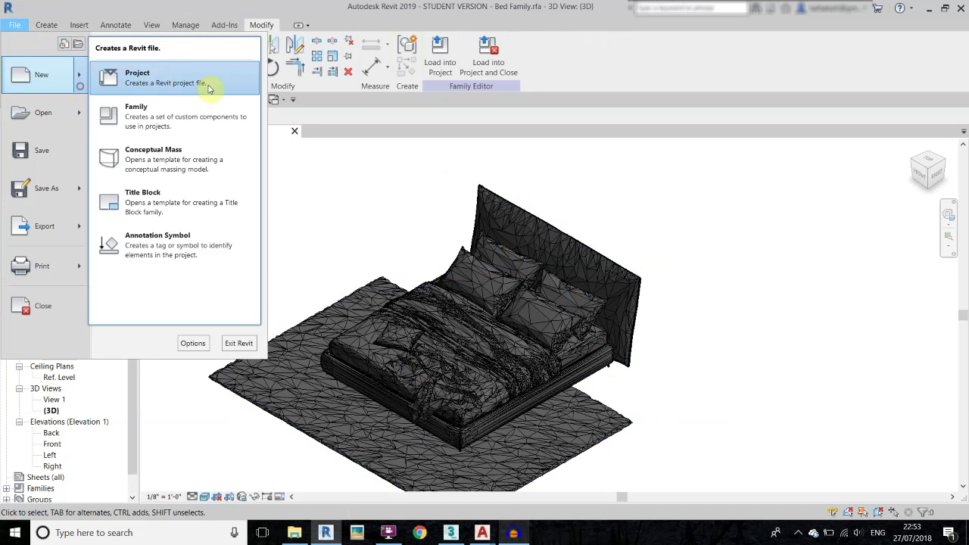
pyautogui.click(199, 79)
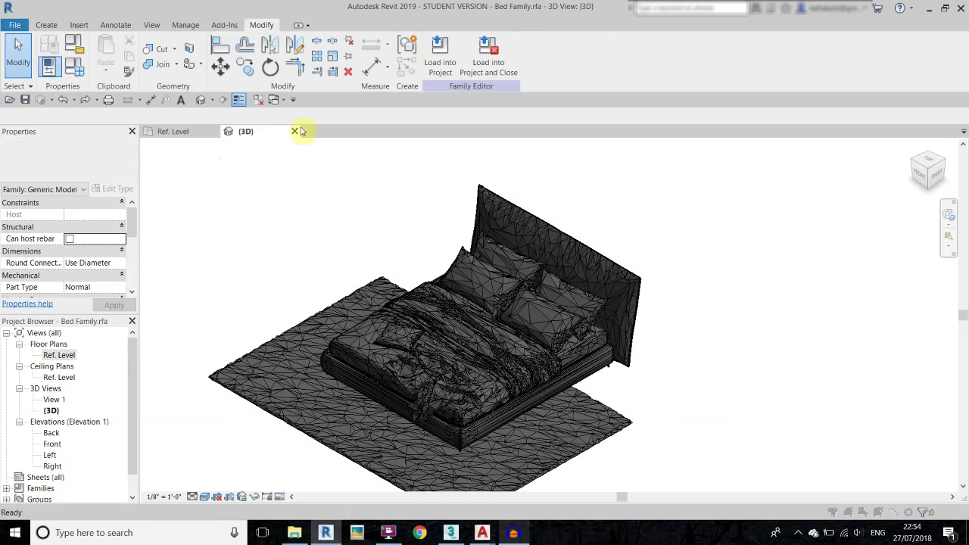
pyautogui.click(463, 239)
pyautogui.click(402, 266)
pyautogui.click(474, 315)
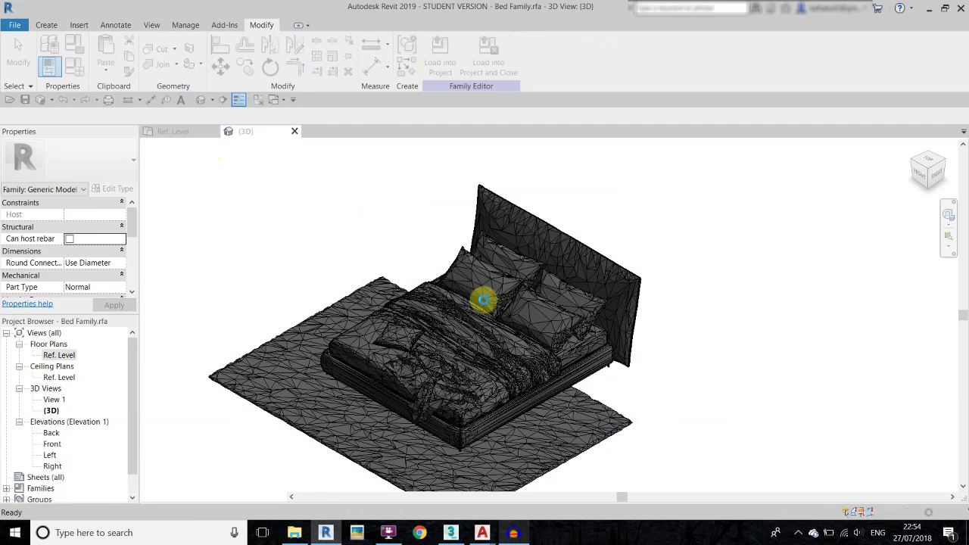
# Load Bed Family.rfa into the project from the For Tut folder on the desktop.
pyautogui.click(209, 25)
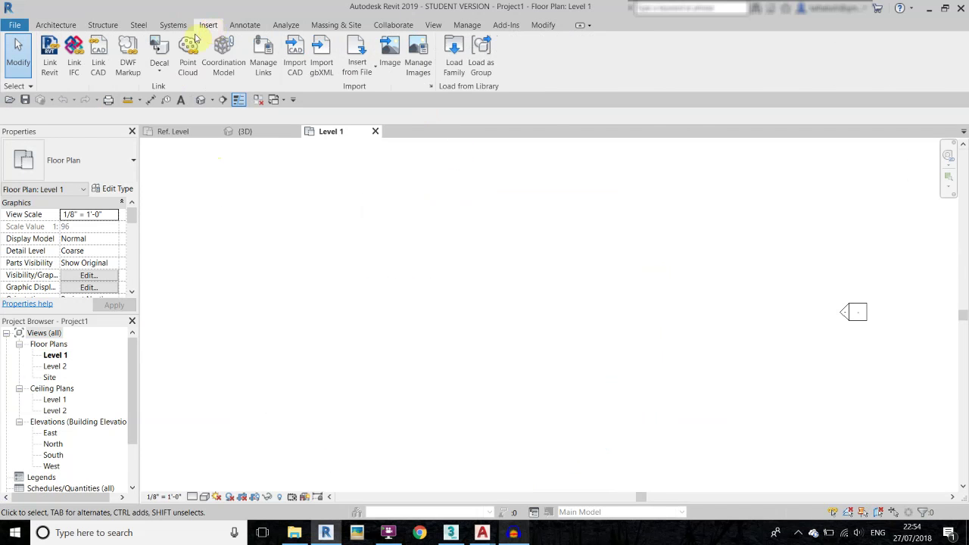
pyautogui.click(450, 53)
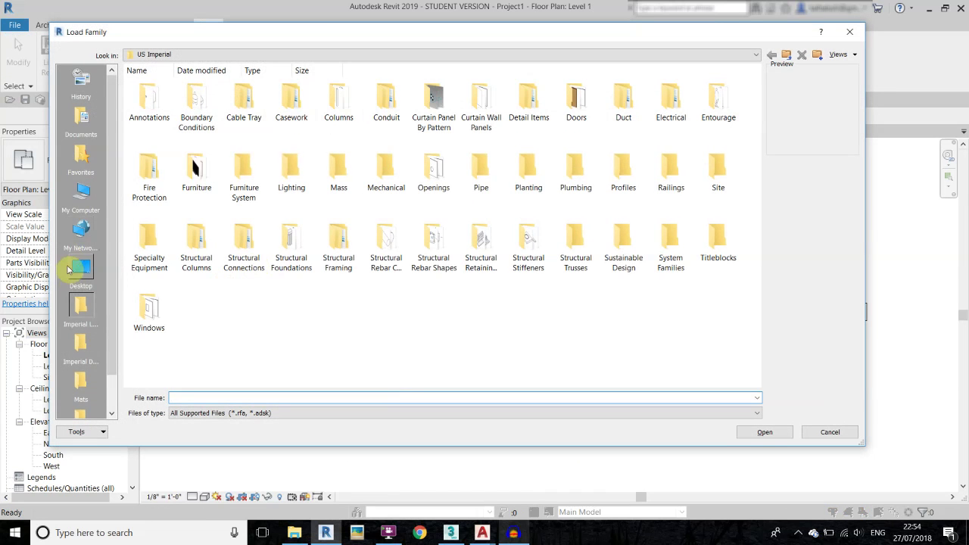
pyautogui.click(77, 274)
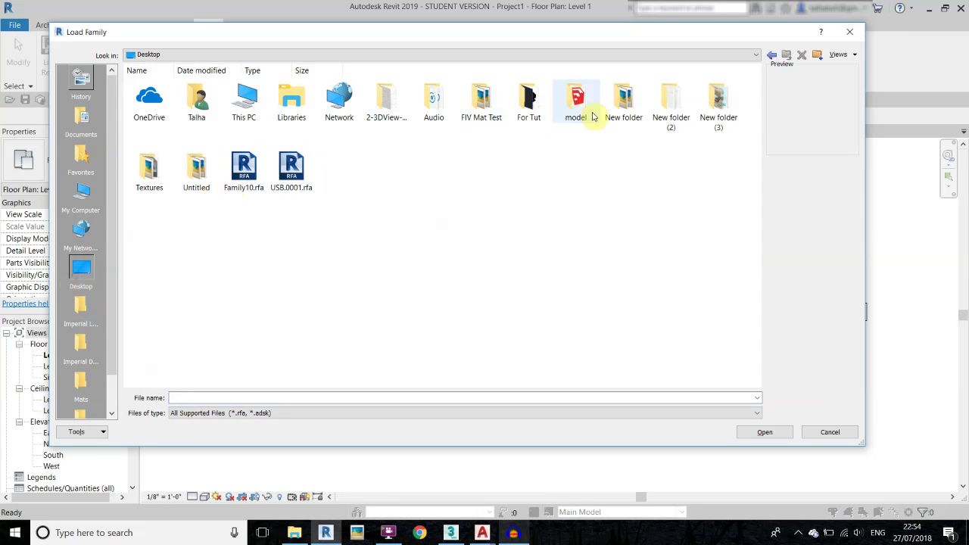
pyautogui.doubleClick(532, 100)
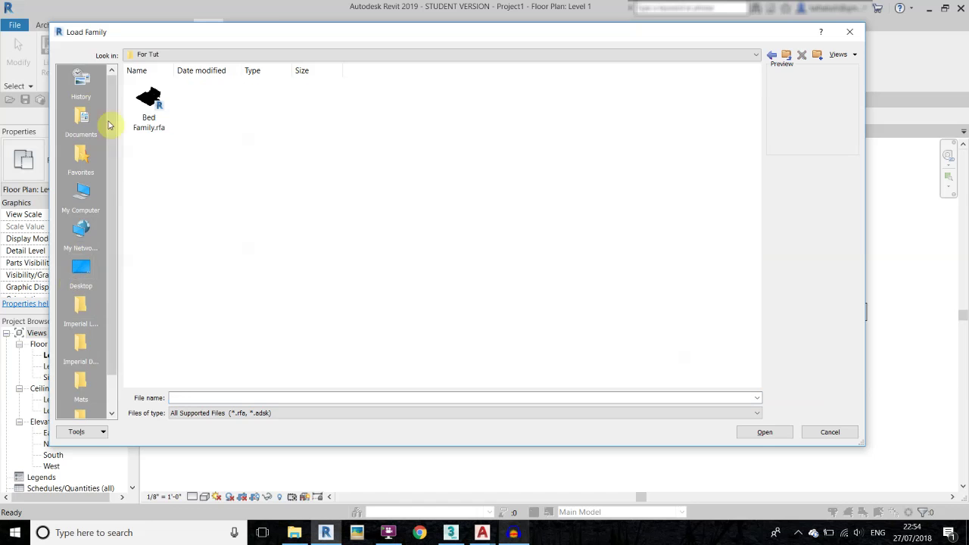
pyautogui.click(151, 120)
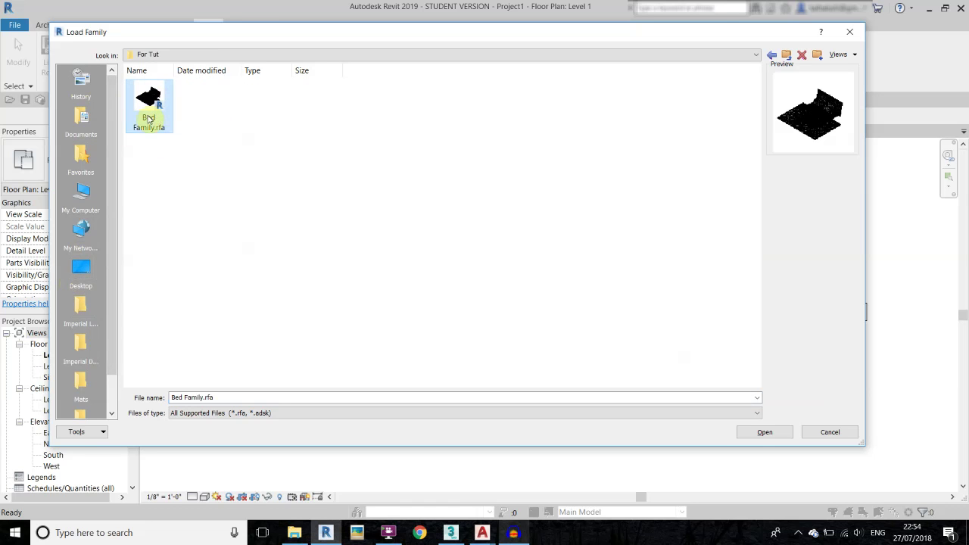
pyautogui.click(754, 432)
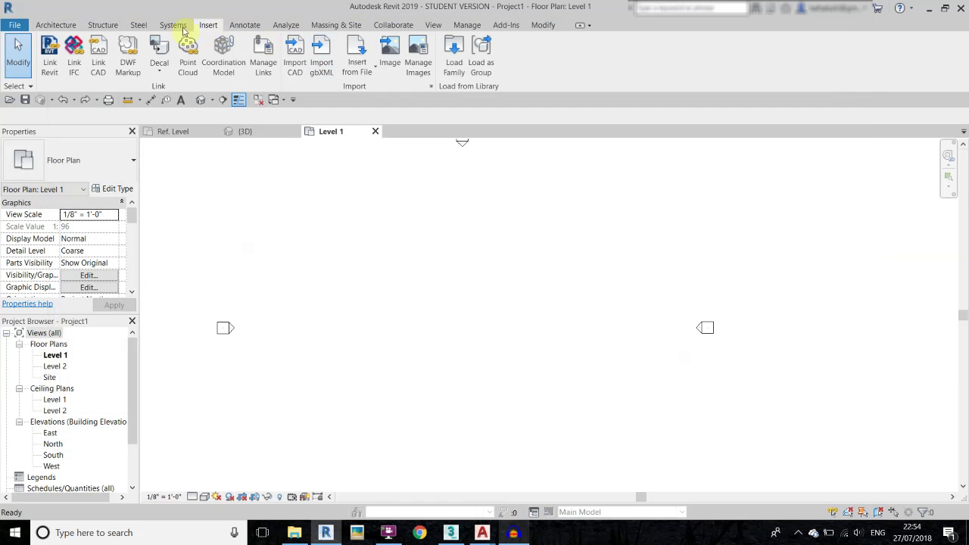
# Place one Bed Family component in the Level 1 floor plan between the elevation markers and end the placement.
pyautogui.click(56, 25)
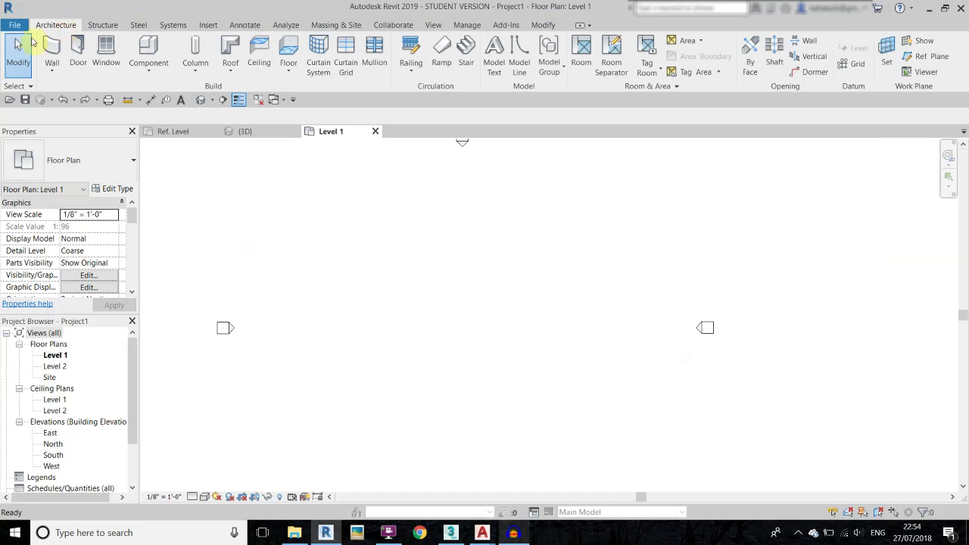
pyautogui.click(152, 44)
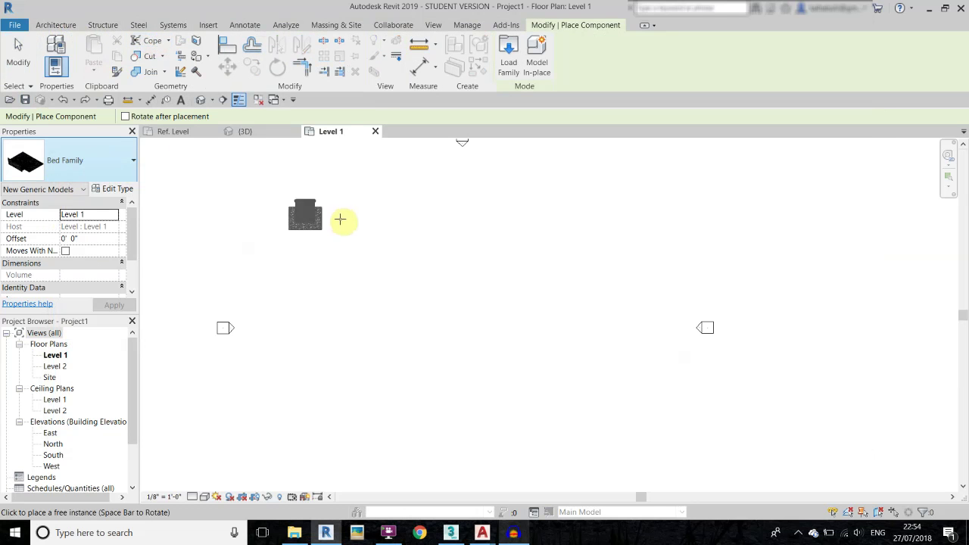
pyautogui.click(390, 235)
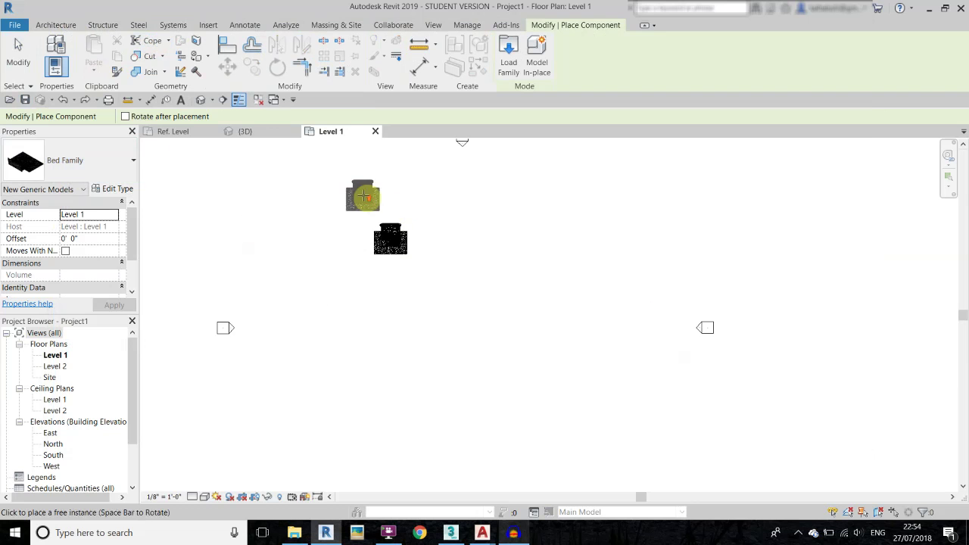
pyautogui.scroll(3, 363, 201)
pyautogui.rightClick(376, 204)
pyautogui.click(395, 216)
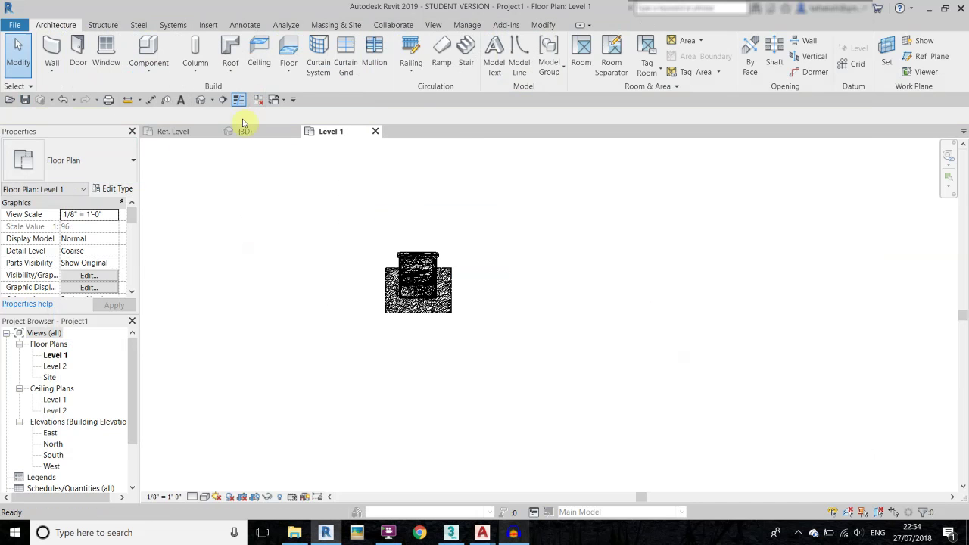
# Open the project's default 3D view showing the placed bed.
pyautogui.click(200, 99)
pyautogui.scroll(5, 573, 303)
pyautogui.scroll(2, 478, 222)
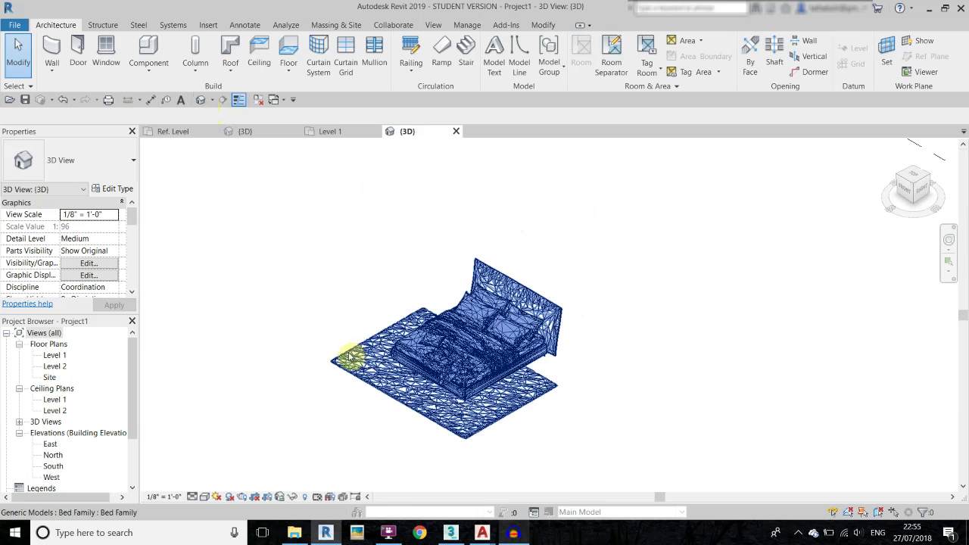
pyautogui.click(205, 498)
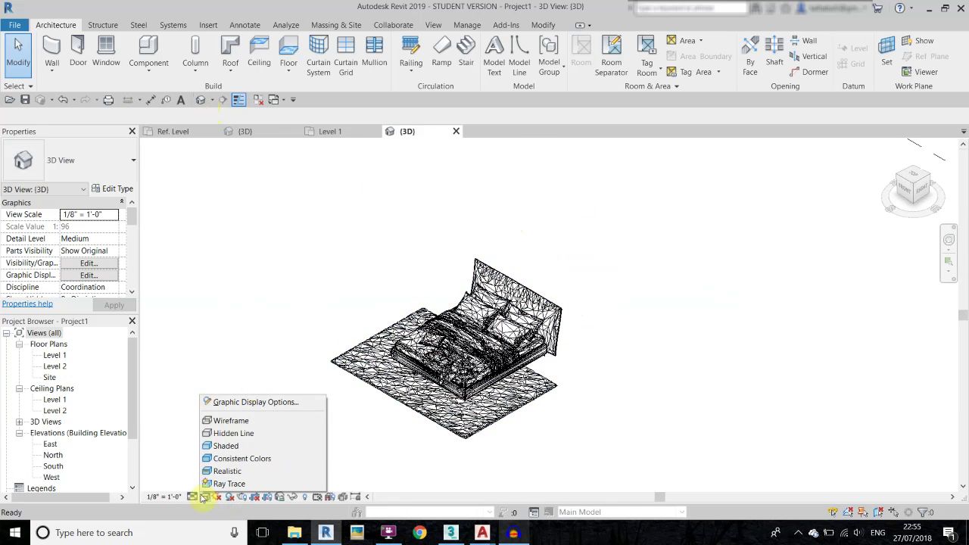
pyautogui.click(238, 405)
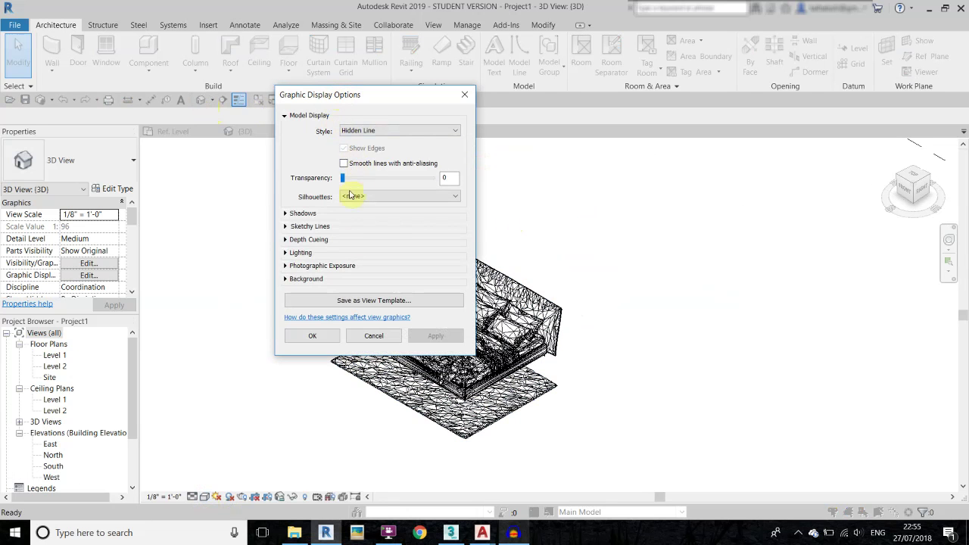
pyautogui.click(366, 336)
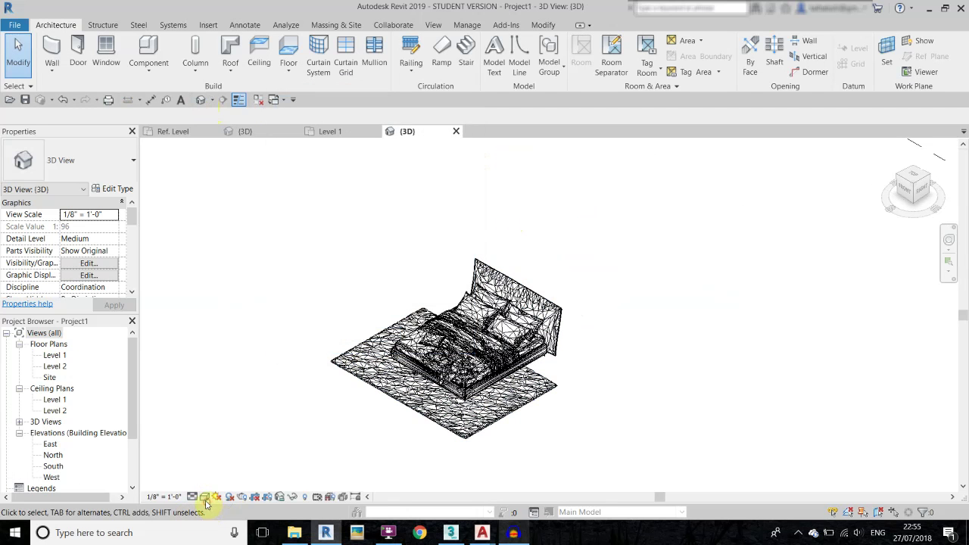
# Set the 3D view's visual style to Realistic and turn off Show Edges in the graphic display options.
pyautogui.click(205, 497)
pyautogui.click(245, 471)
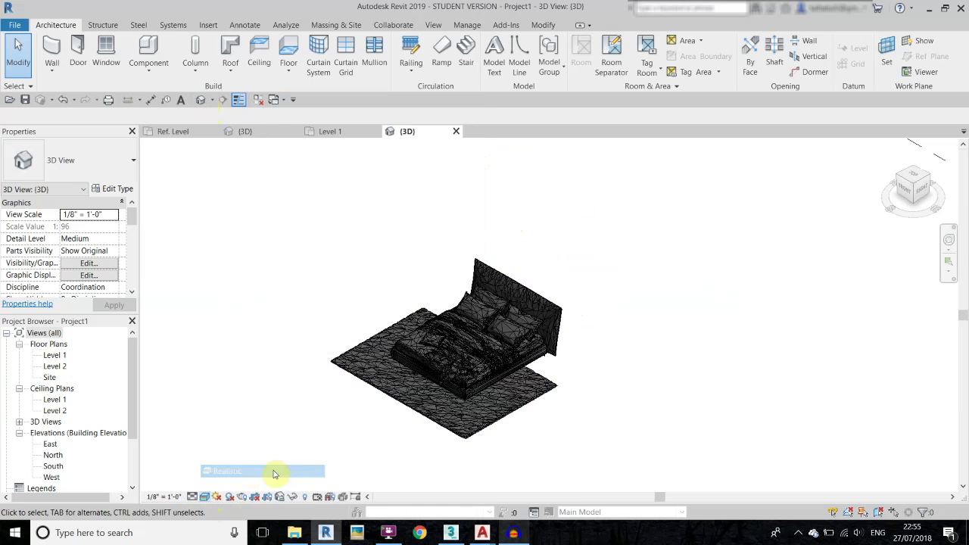
pyautogui.click(206, 497)
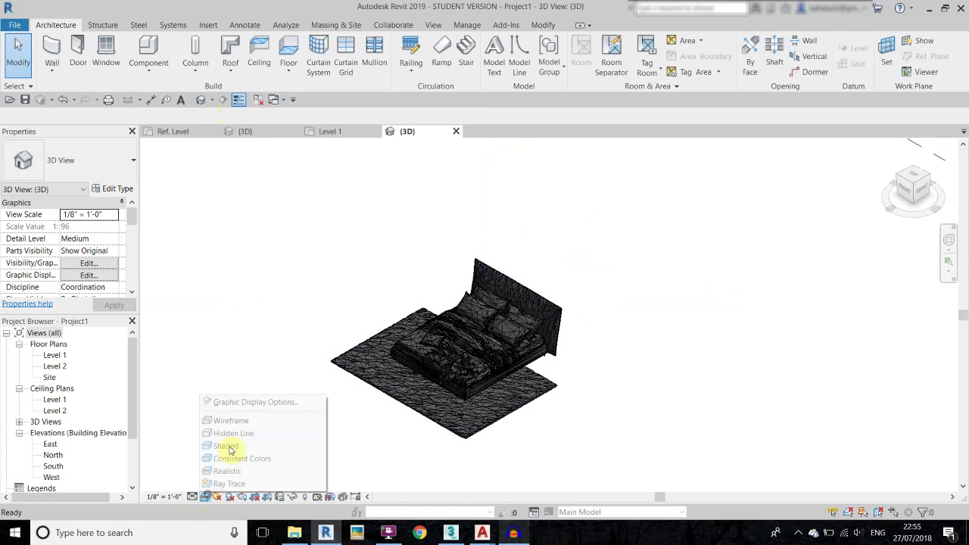
pyautogui.click(249, 400)
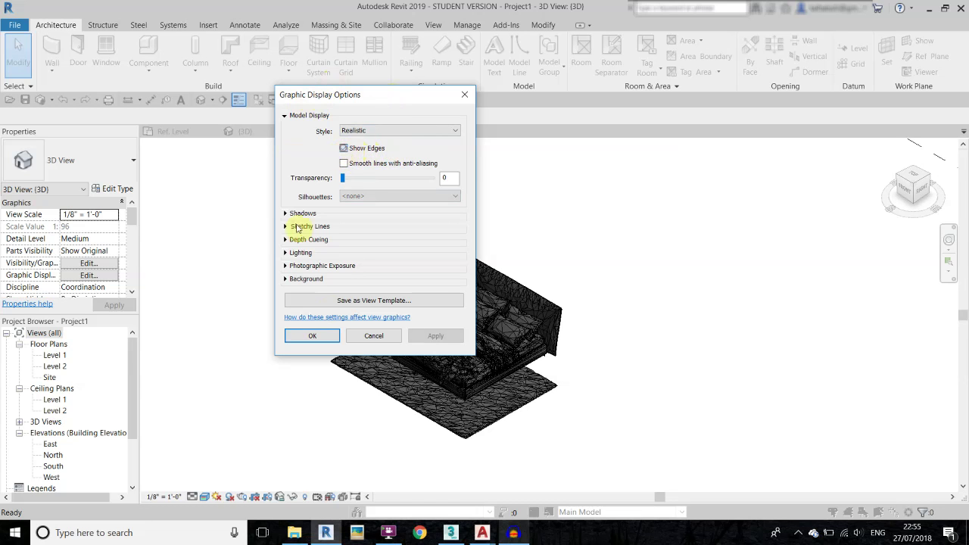
pyautogui.click(312, 335)
# Select the placed bed in the 3D view and open its type properties.
pyautogui.scroll(2, 530, 321)
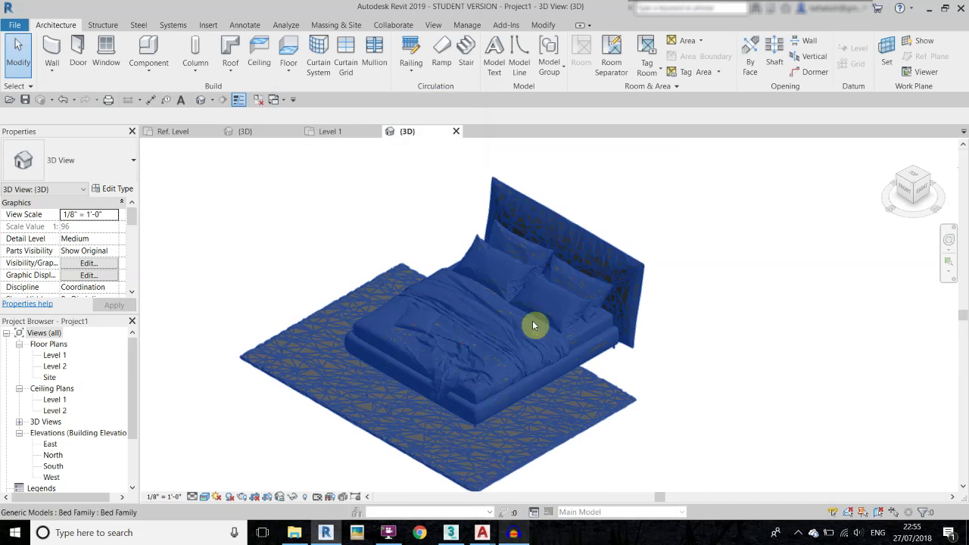
pyautogui.scroll(3, 534, 325)
pyautogui.click(491, 290)
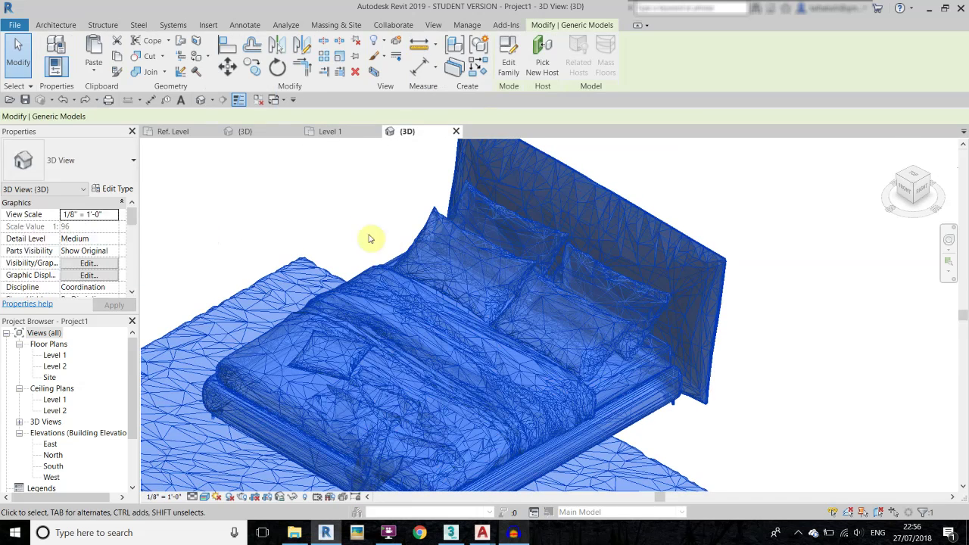
pyautogui.click(113, 188)
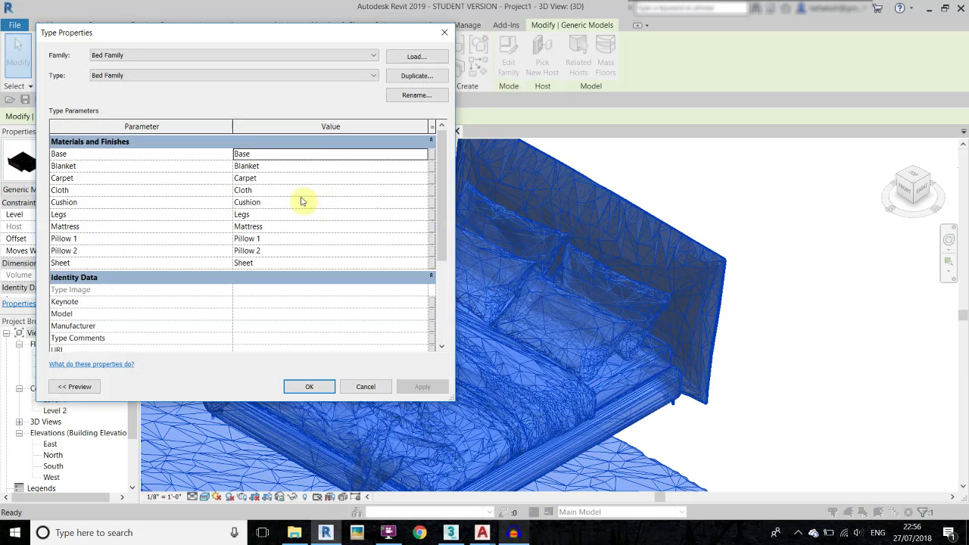